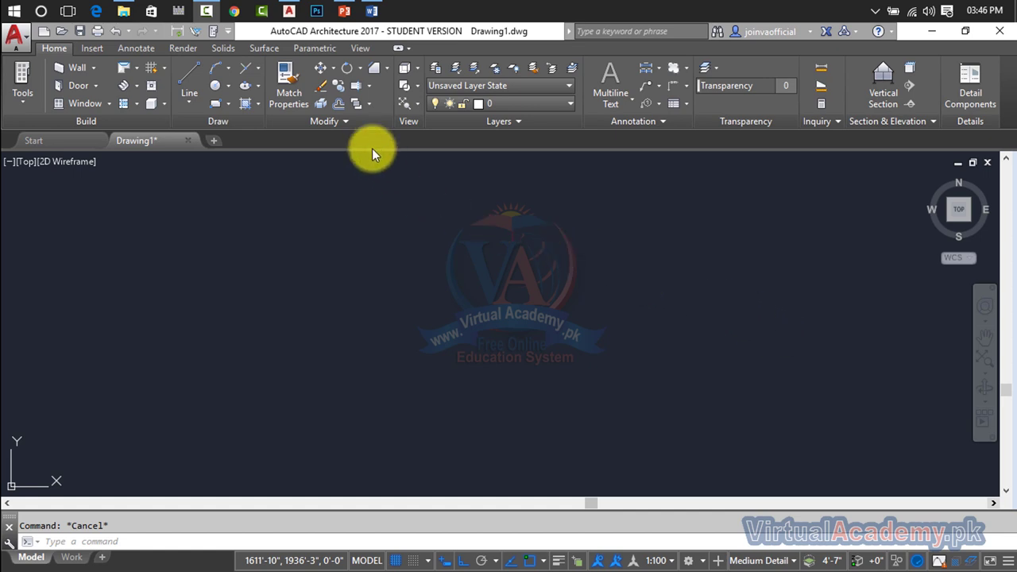
Step: Show the fillet and chamfer options, then cancel a stray line command
{"action": "left_click", "coordinate": [387, 72]}
{"action": "left_click", "coordinate": [387, 73]}
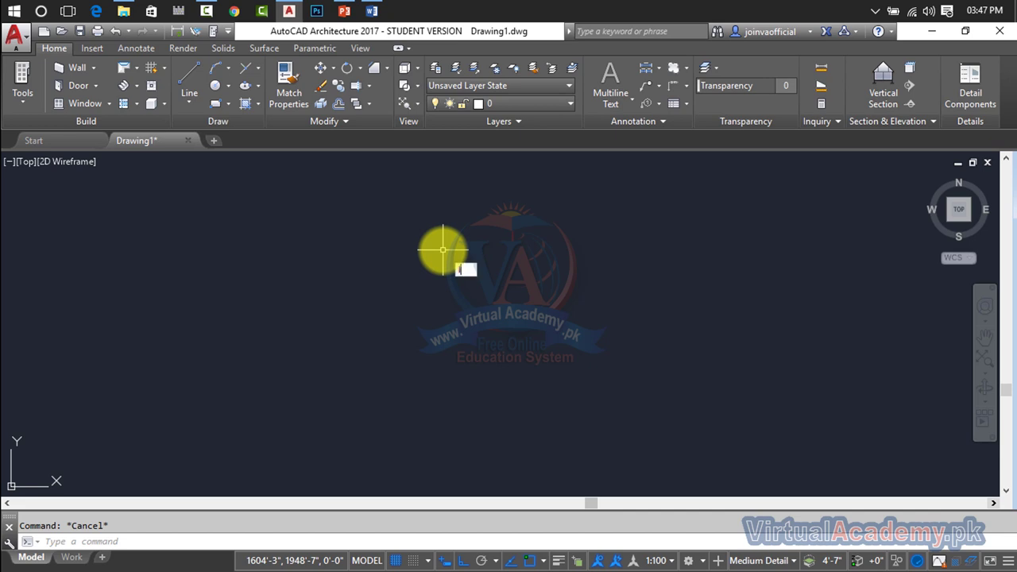
{"action": "key", "text": "Return"}
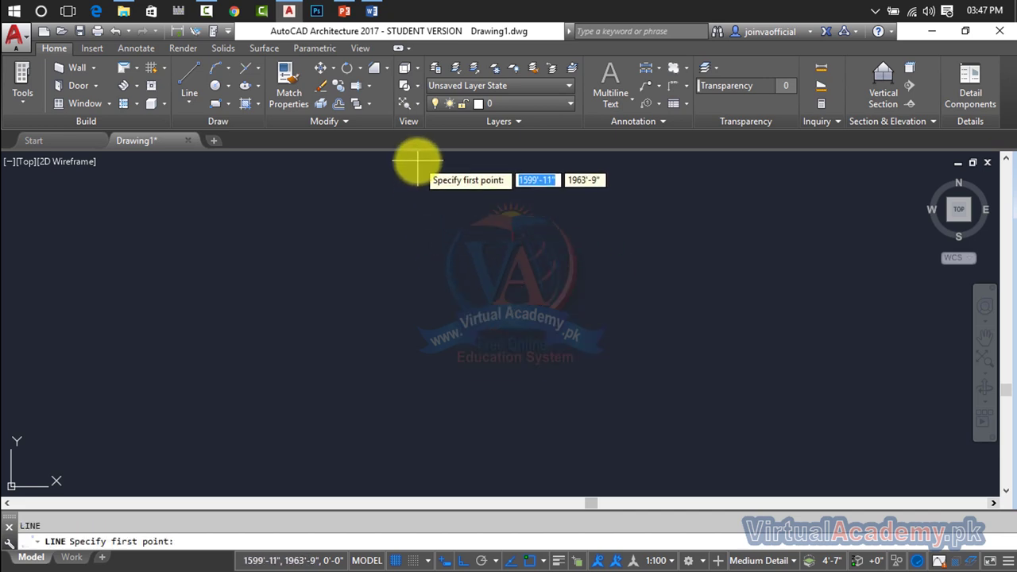
{"action": "key", "text": "Escape"}
Step: Draw a vertical construction line through the middle of the drawing with XLINE
{"action": "type", "text": "x"}
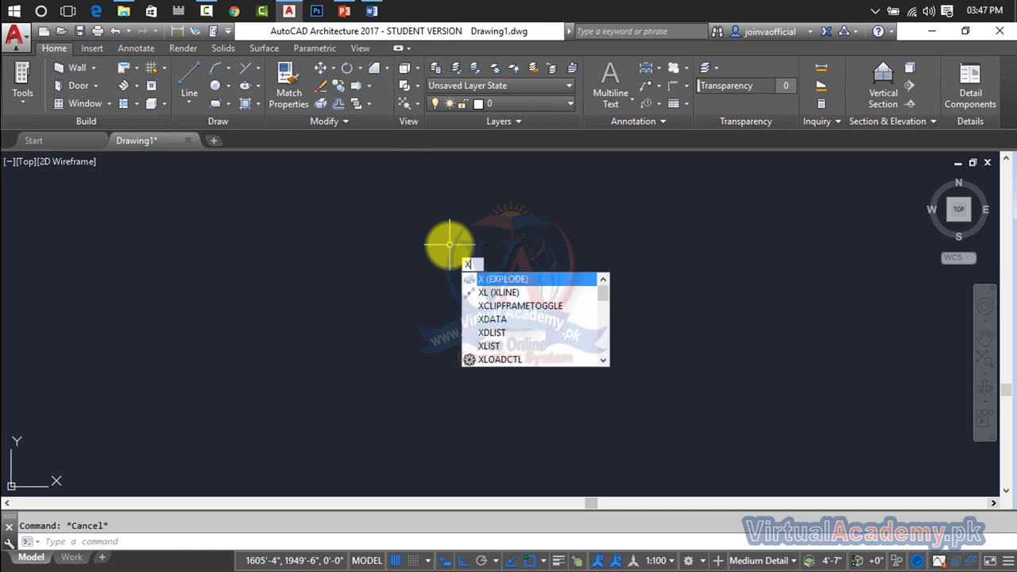
{"action": "type", "text": "l"}
{"action": "key", "text": "Return"}
{"action": "left_click", "coordinate": [449, 245]}
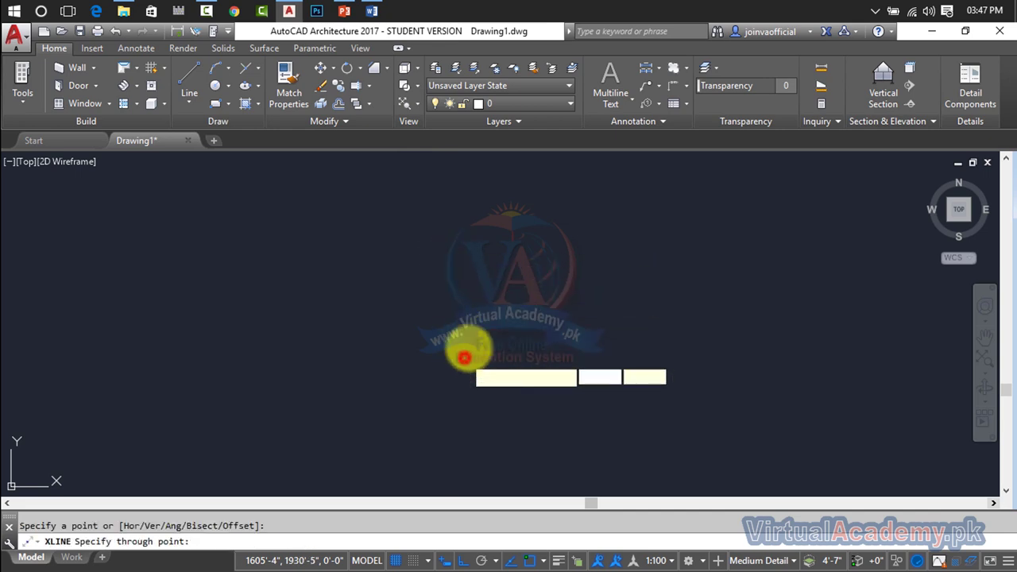
{"action": "left_click", "coordinate": [463, 342]}
{"action": "key", "text": "Escape"}
{"action": "mouse_move", "coordinate": [453, 302]}
{"action": "middle_mouse_down"}
{"action": "mouse_move", "coordinate": [607, 375]}
{"action": "mouse_move", "coordinate": [562, 375]}
{"action": "middle_mouse_up"}
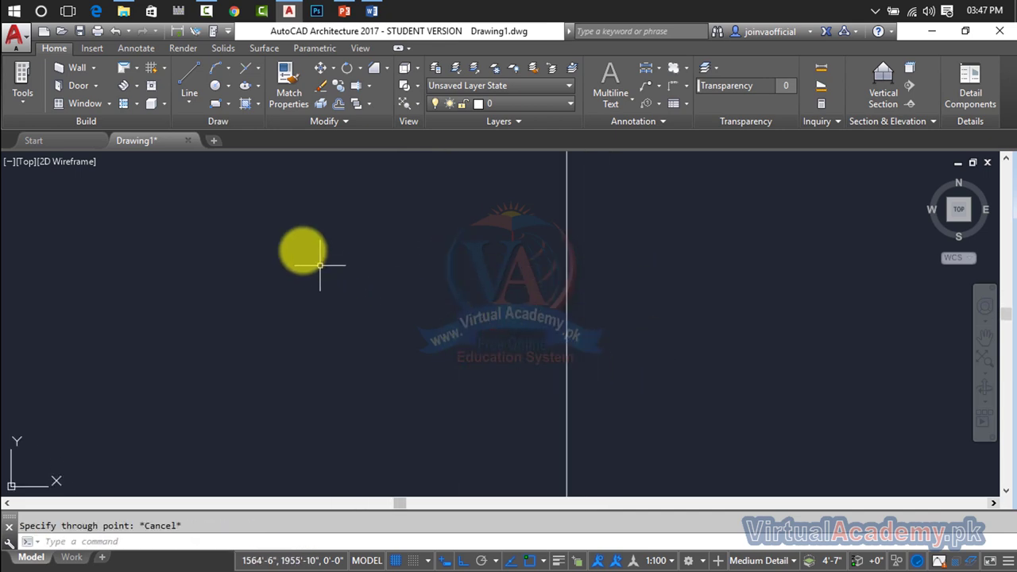
Step: Create a multiline text box at the upper left reading 'Chamfer'
{"action": "type", "text": "c"}
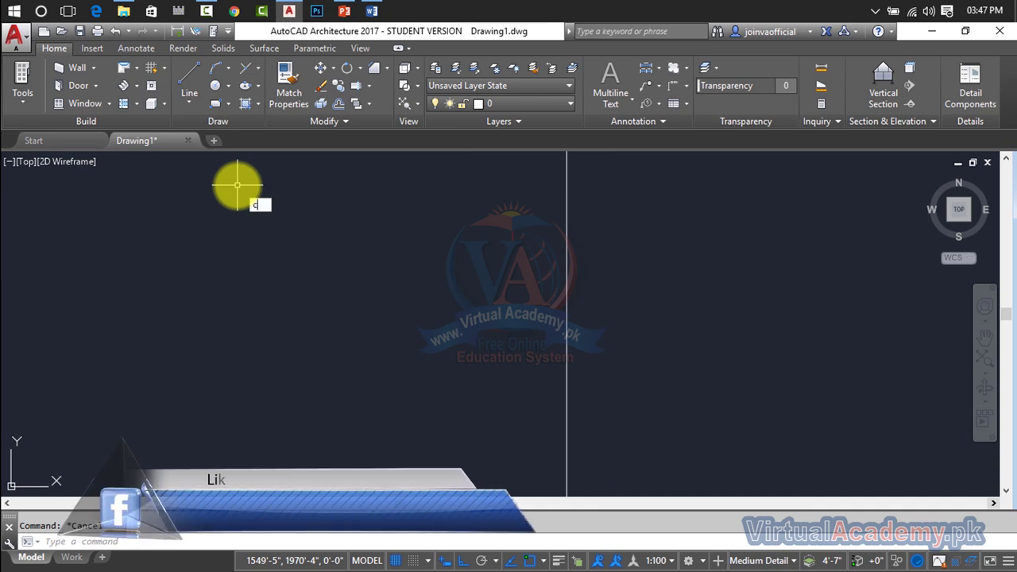
{"action": "type", "text": "h"}
{"action": "key", "text": "Escape"}
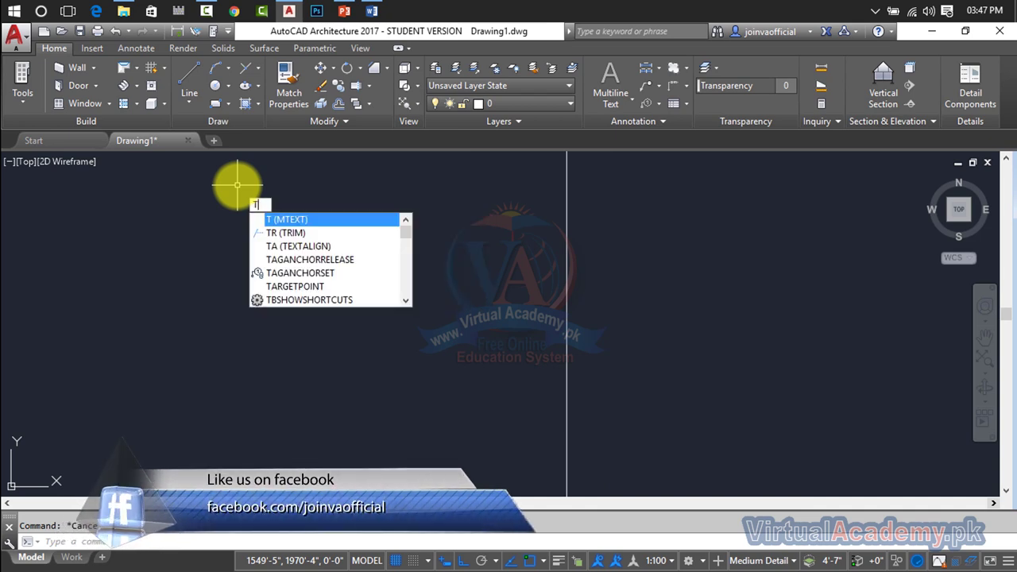
{"action": "key", "text": "Return"}
{"action": "left_click", "coordinate": [188, 175]}
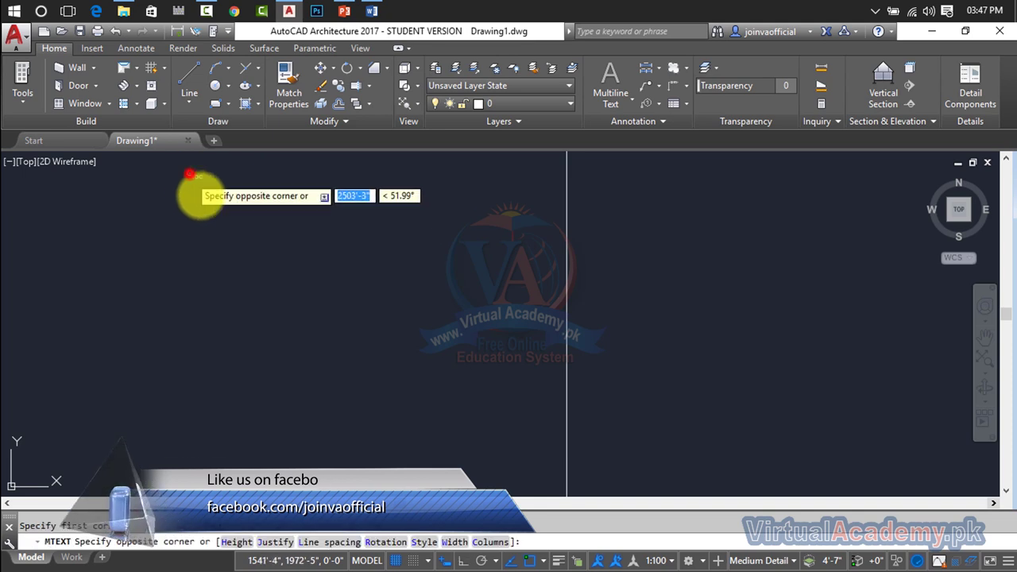
{"action": "left_click", "coordinate": [400, 239]}
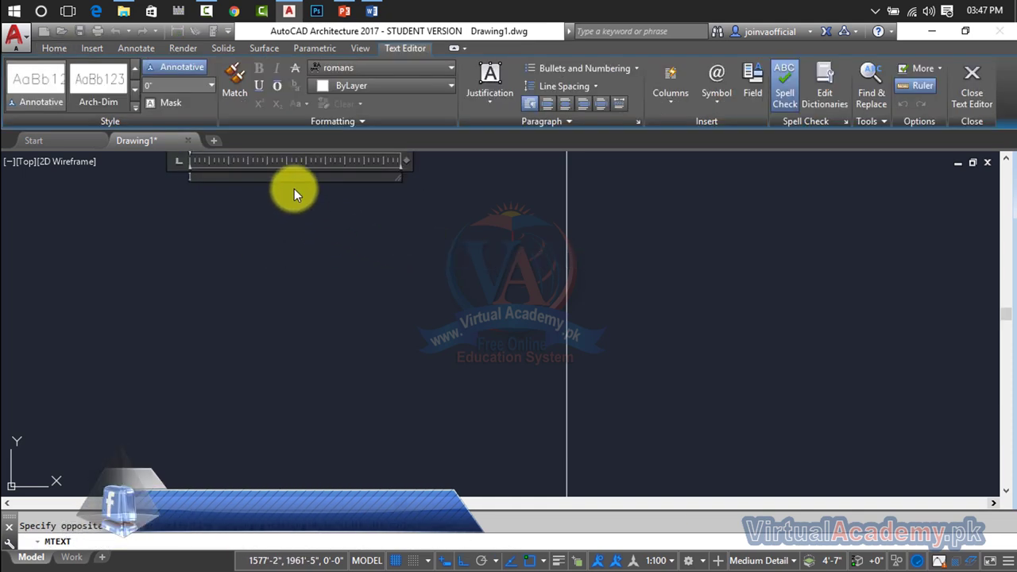
{"action": "type", "text": "cham"}
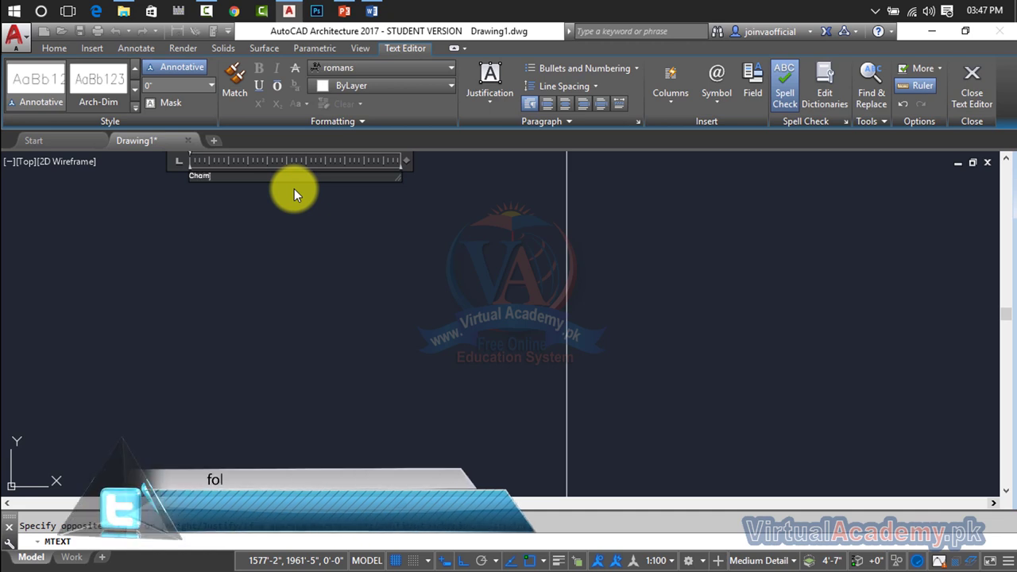
{"action": "type", "text": "fer"}
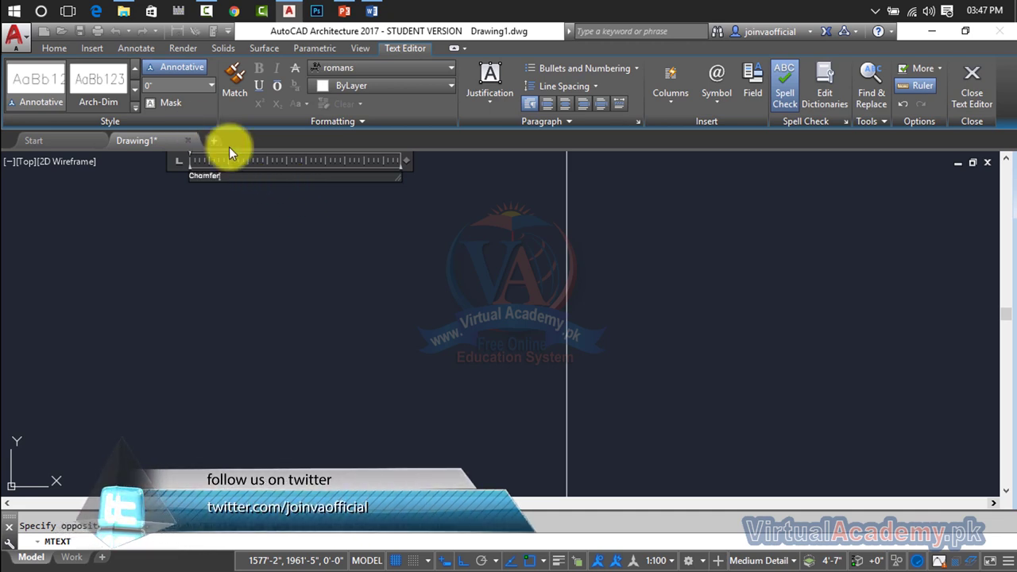
Step: Format the 'Chamfer' label in bold Times New Roman
{"action": "left_click_drag", "start_coordinate": [235, 176], "coordinate": [177, 177]}
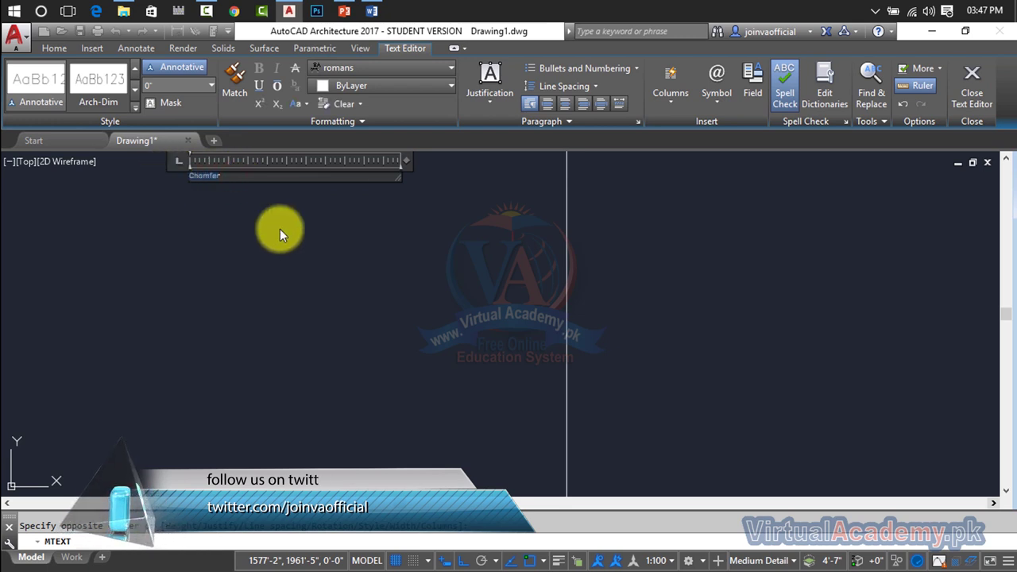
{"action": "left_click", "coordinate": [347, 68]}
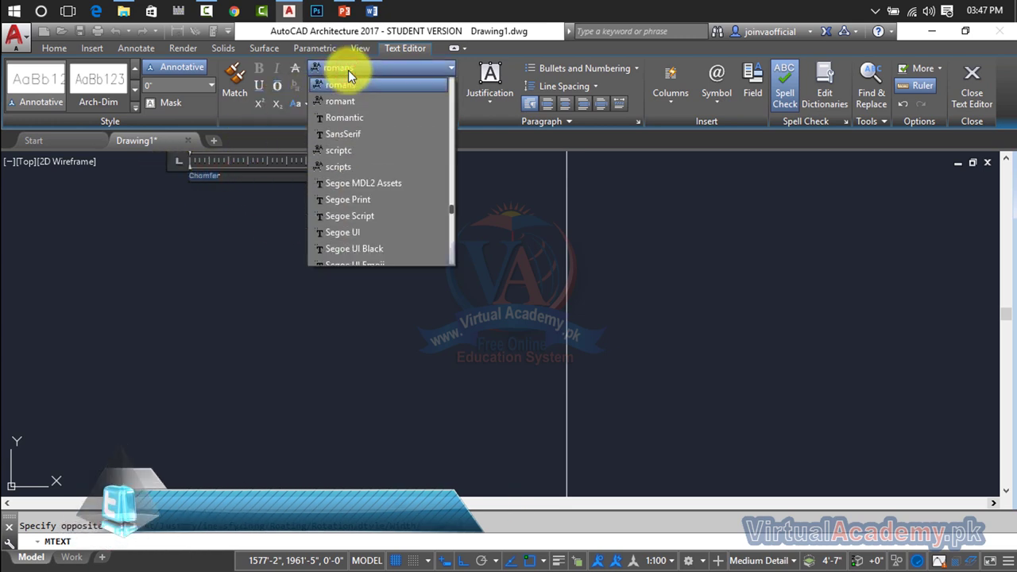
{"action": "type", "text": "Times New Roman"}
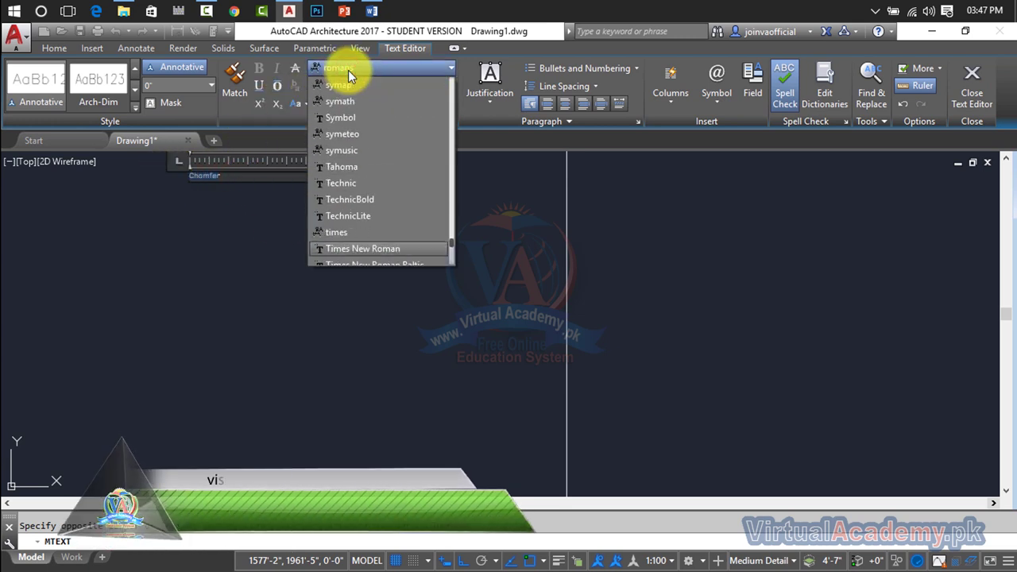
{"action": "key", "text": "Return"}
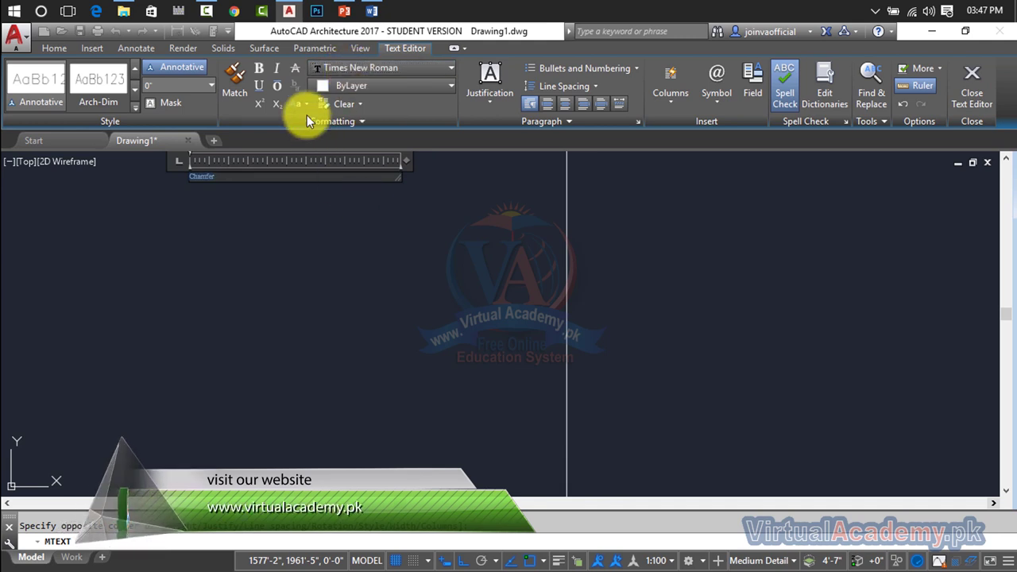
{"action": "left_click", "coordinate": [258, 68]}
{"action": "left_click", "coordinate": [244, 209]}
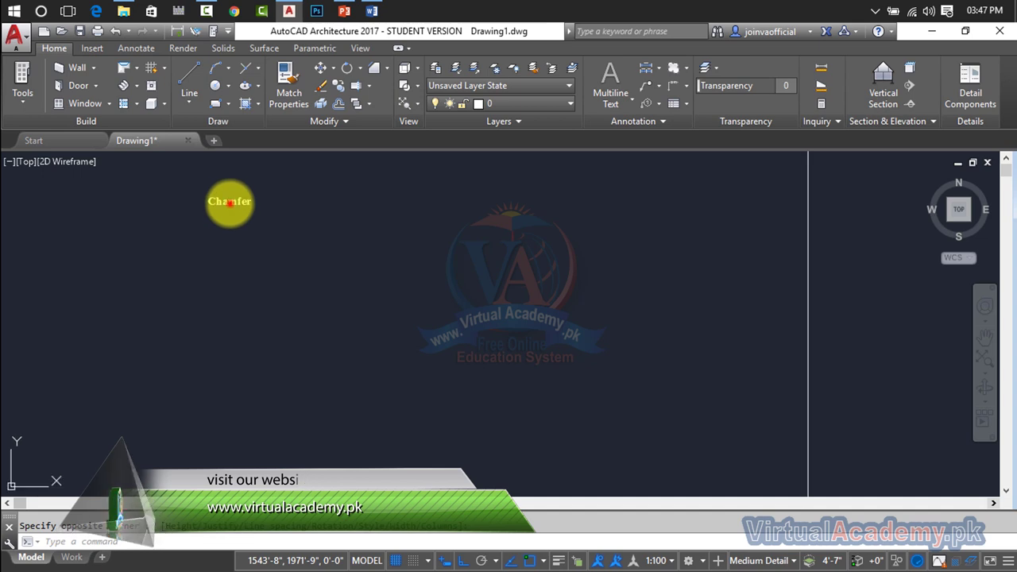
{"action": "left_click", "coordinate": [228, 202]}
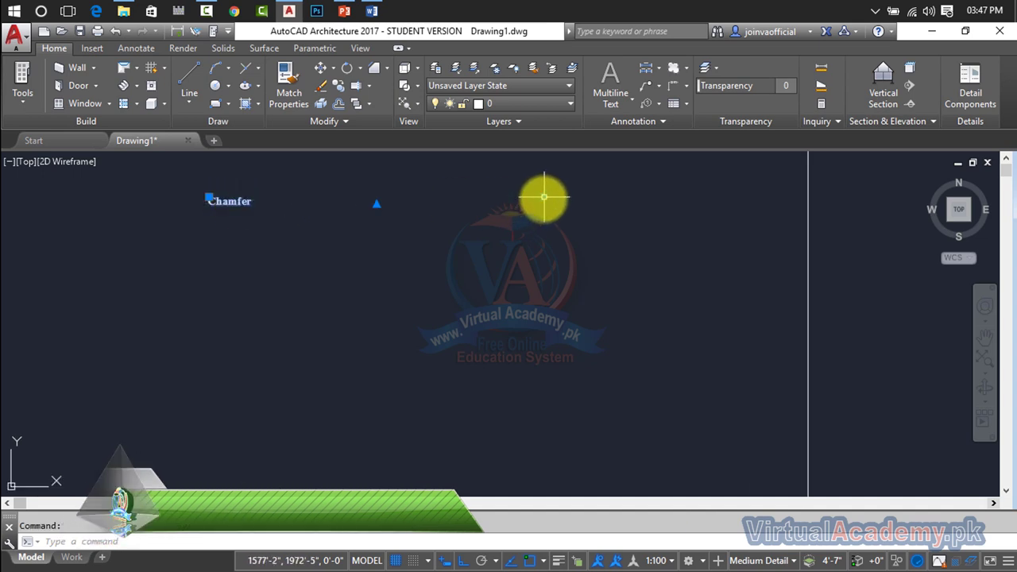
Step: Move the Chamfer label further right
{"action": "left_click", "coordinate": [376, 204]}
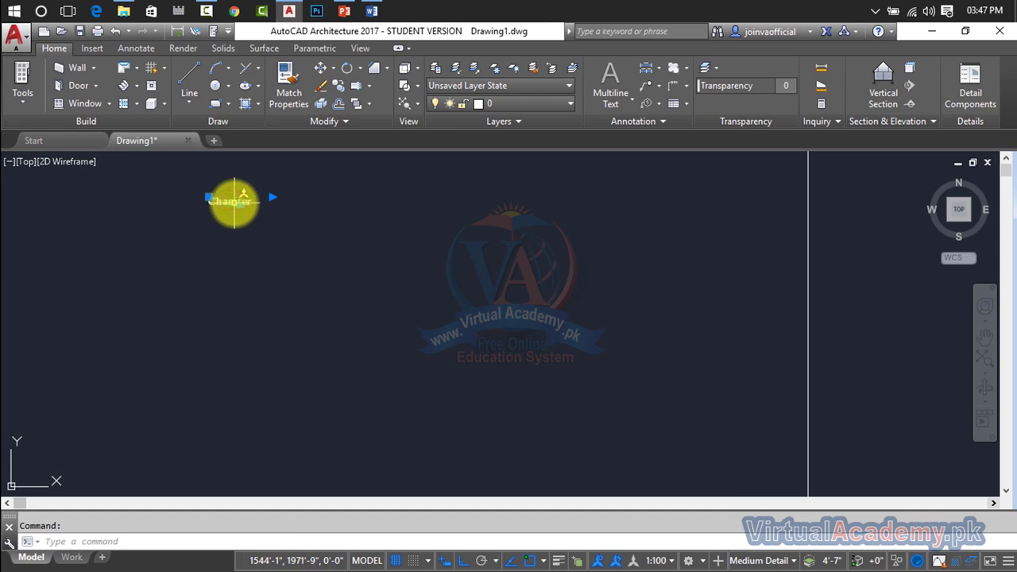
{"action": "type", "text": "m"}
{"action": "key", "text": "space"}
{"action": "left_click", "coordinate": [231, 201]}
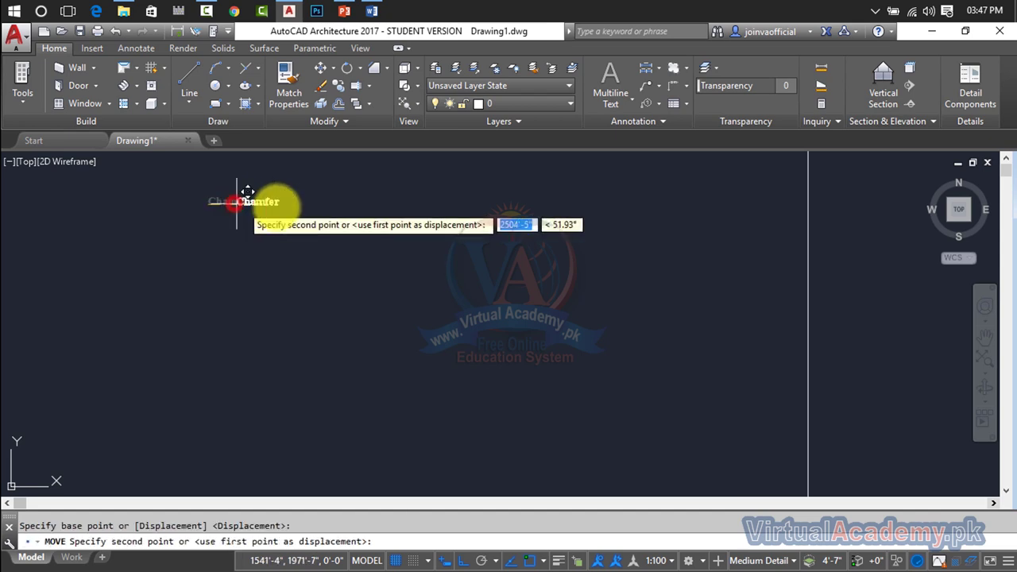
{"action": "left_click", "coordinate": [706, 213]}
{"action": "mouse_move", "coordinate": [755, 215]}
{"action": "middle_mouse_down"}
{"action": "mouse_move", "coordinate": [389, 249]}
{"action": "mouse_move", "coordinate": [211, 281]}
{"action": "middle_mouse_up"}
{"action": "scroll", "coordinate": [302, 264], "scroll_direction": "up", "scroll_amount": 3}
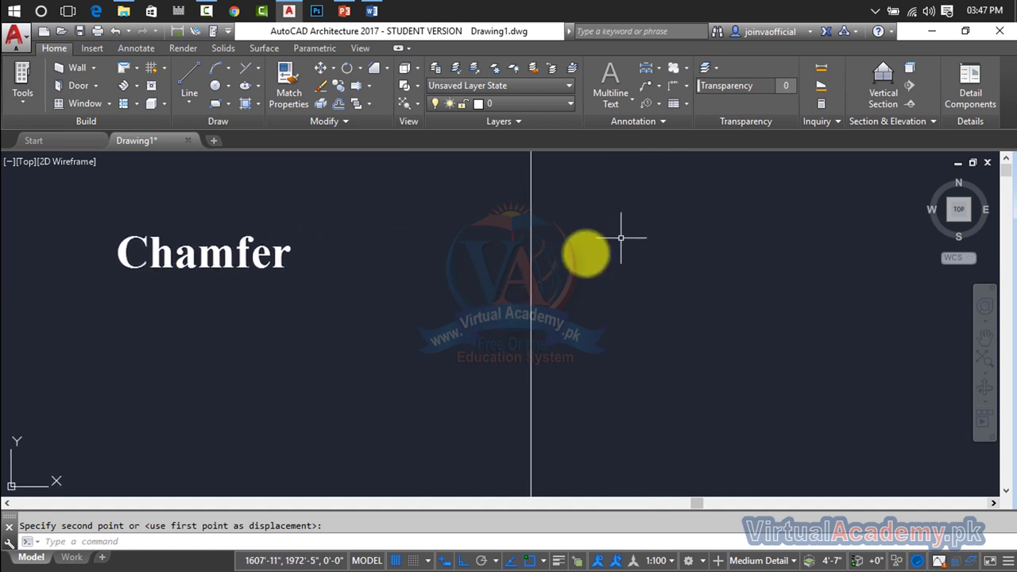
{"action": "middle_click_drag", "start_coordinate": [453, 257], "coordinate": [450, 198]}
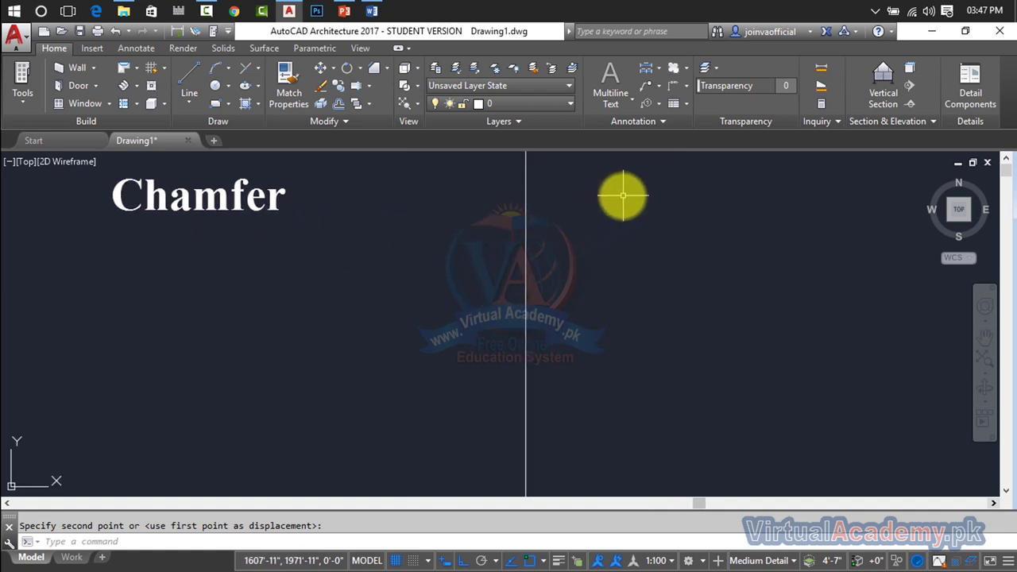
{"action": "key", "text": "Escape"}
Step: Paste a copy of the label right of the vertical line and retype it as 'Fillet'
{"action": "left_click", "coordinate": [199, 205]}
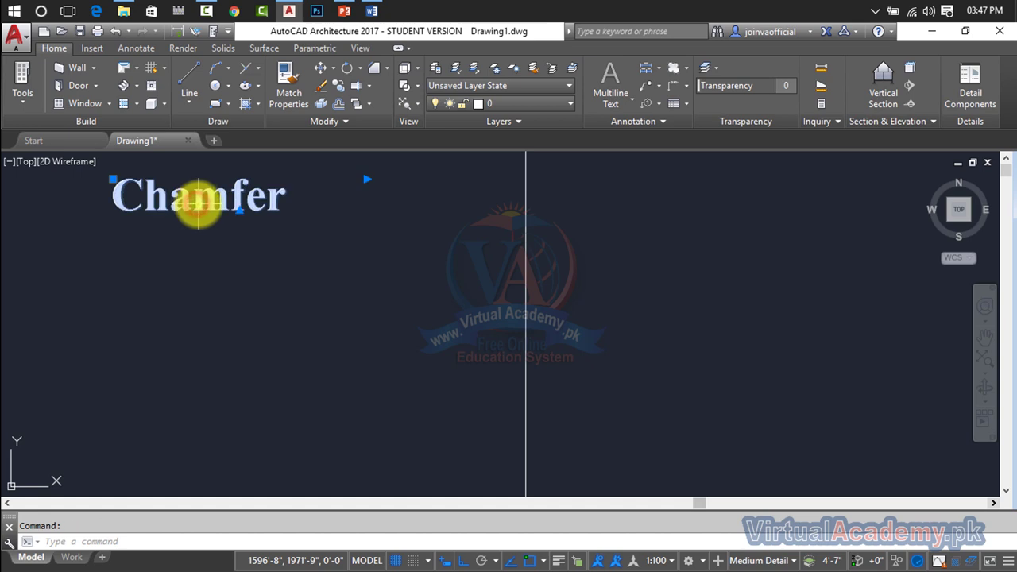
{"action": "key", "text": "ctrl+v"}
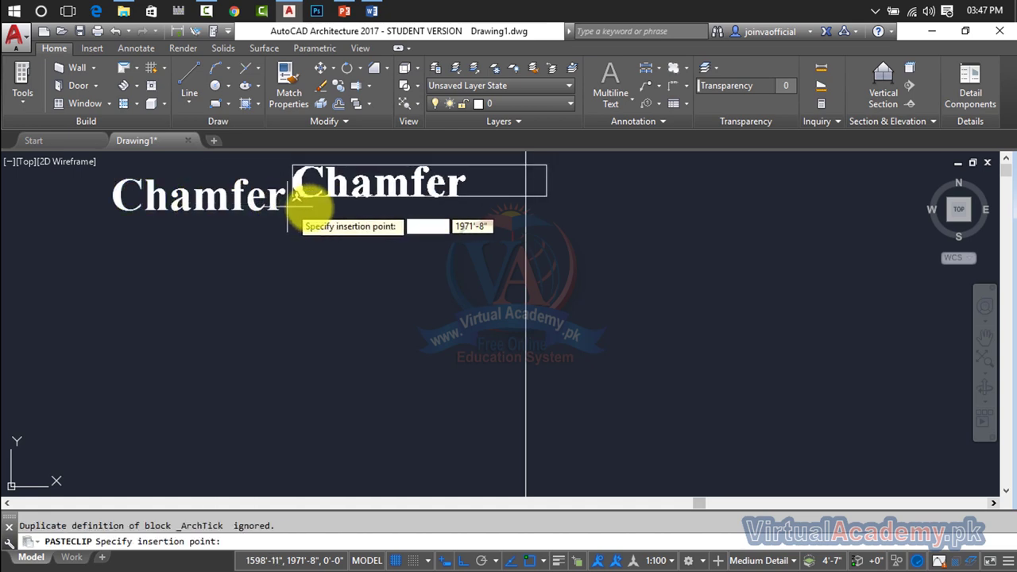
{"action": "left_click", "coordinate": [616, 230]}
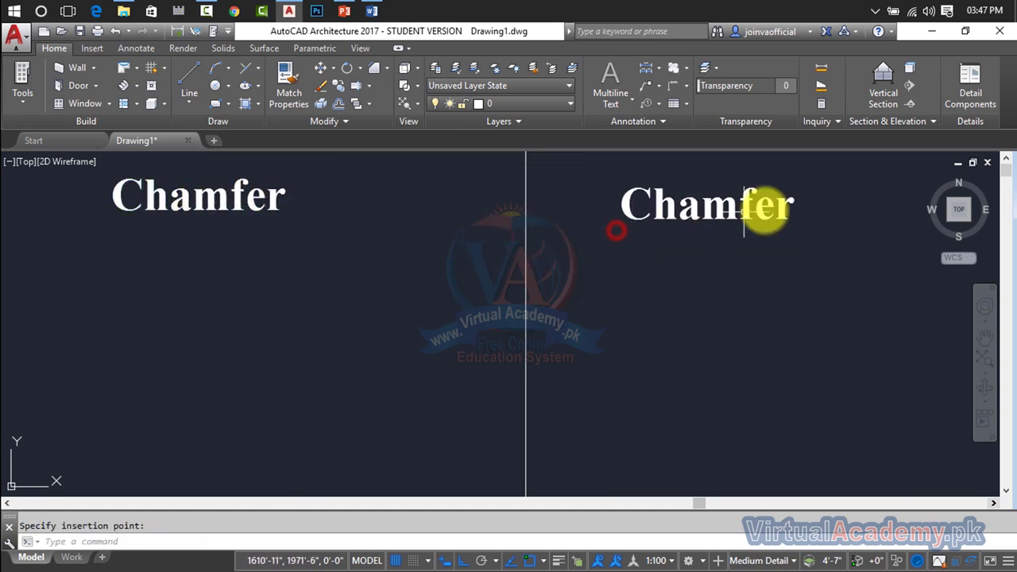
{"action": "double_click", "coordinate": [781, 209]}
{"action": "left_click_drag", "start_coordinate": [792, 206], "coordinate": [599, 216]}
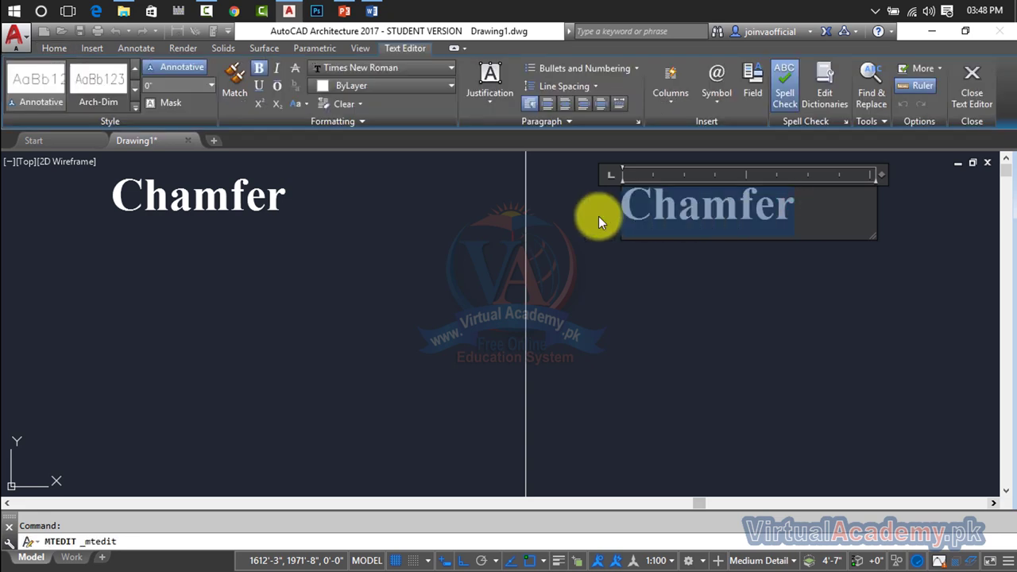
{"action": "type", "text": "Fillet"}
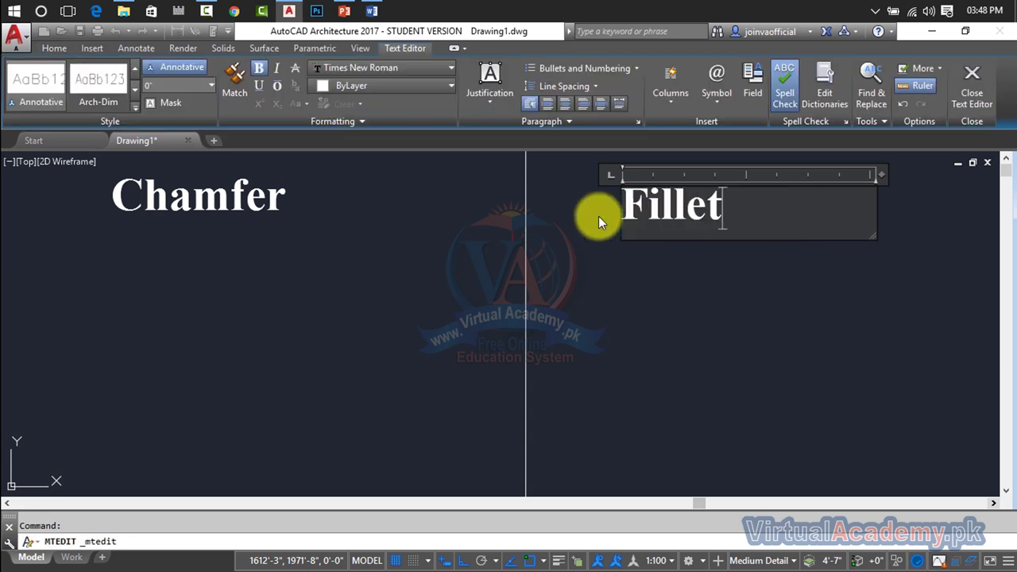
{"action": "left_click", "coordinate": [662, 303]}
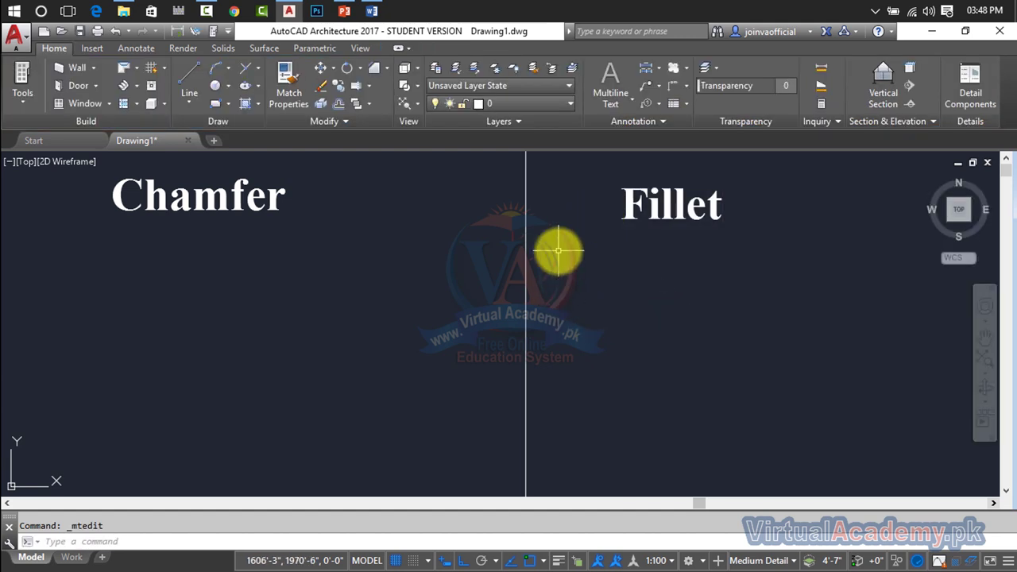
{"action": "mouse_move", "coordinate": [558, 251]}
{"action": "middle_mouse_down"}
{"action": "mouse_move", "coordinate": [585, 263]}
{"action": "mouse_move", "coordinate": [628, 254]}
{"action": "middle_mouse_up"}
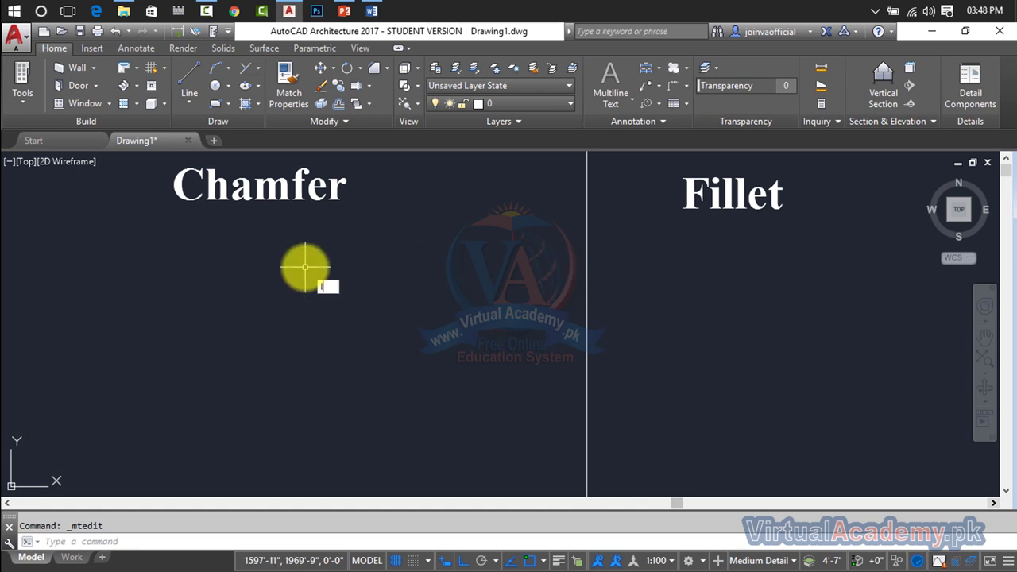
Step: Draw a 10' horizontal line under Chamfer with a vertical line dropping from its left end
{"action": "key", "text": "Return"}
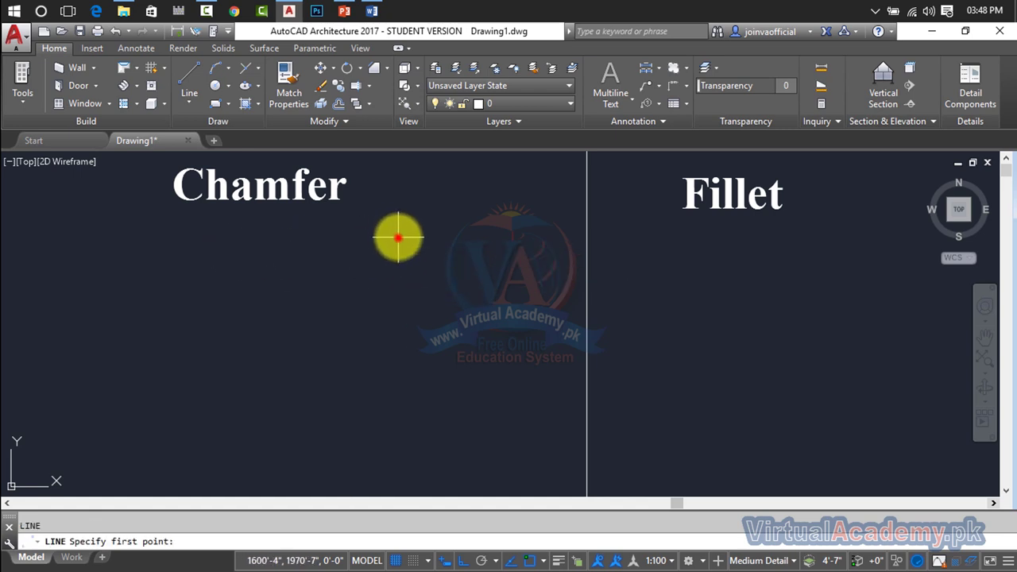
{"action": "left_click", "coordinate": [398, 237]}
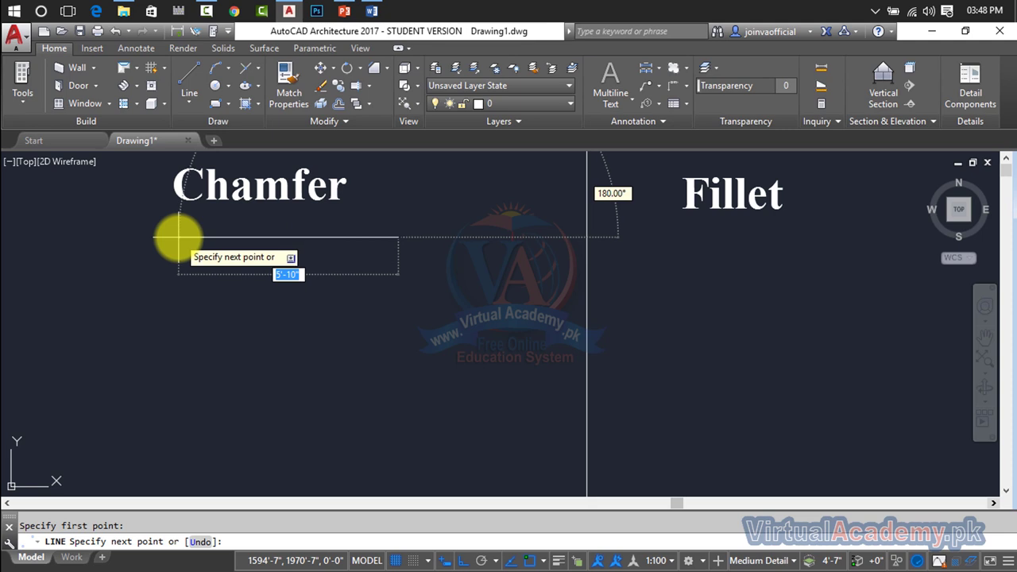
{"action": "type", "text": "10'"}
{"action": "key", "text": "Return"}
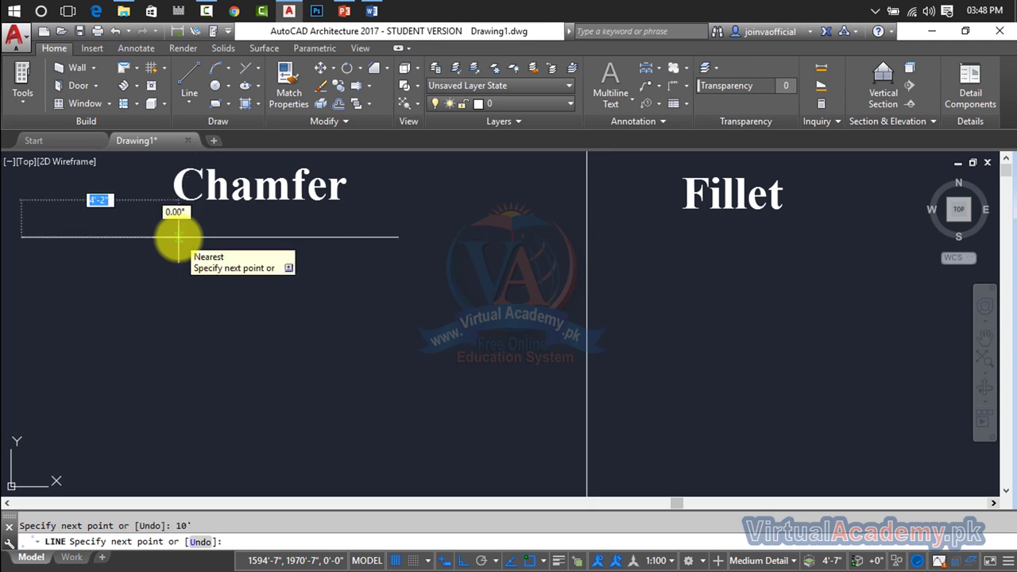
{"action": "middle_click_drag", "start_coordinate": [170, 352], "coordinate": [556, 357]}
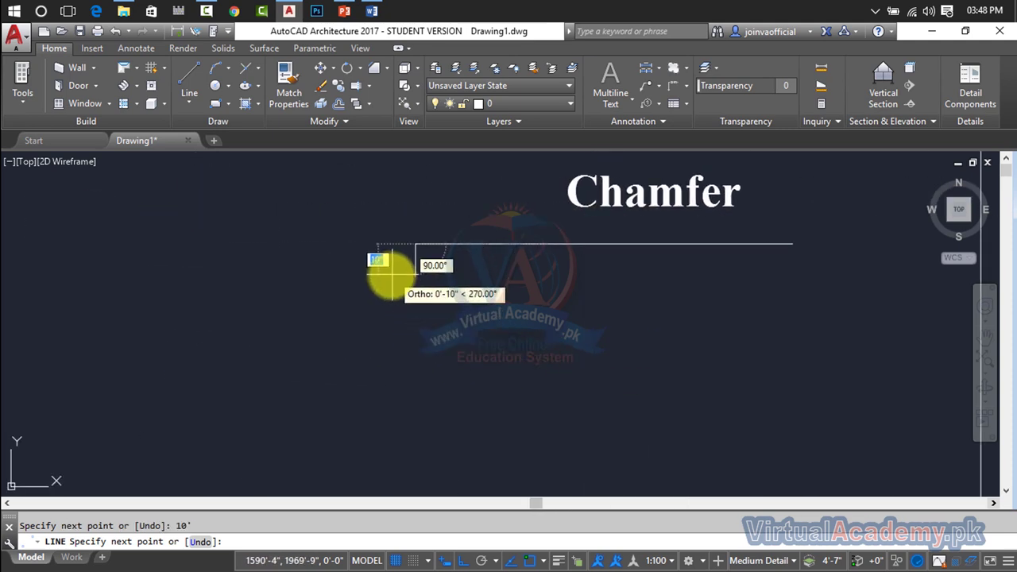
{"action": "scroll", "coordinate": [410, 367], "scroll_direction": "down", "scroll_amount": 3}
{"action": "middle_click_drag", "start_coordinate": [403, 363], "coordinate": [352, 295]}
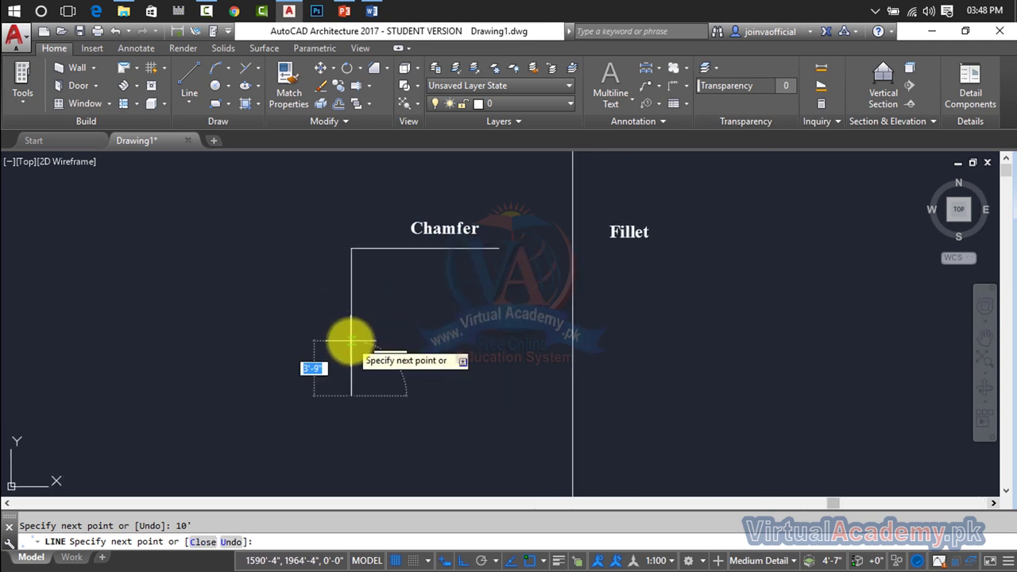
{"action": "key", "text": "Escape"}
{"action": "scroll", "coordinate": [426, 299], "scroll_direction": "up", "scroll_amount": 2}
{"action": "middle_click_drag", "start_coordinate": [429, 299], "coordinate": [227, 295]}
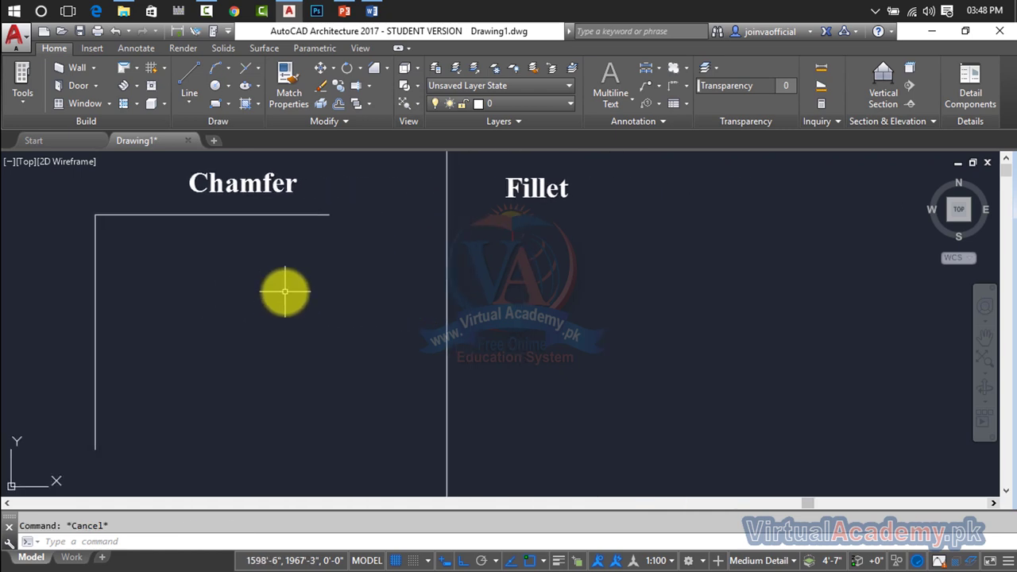
Step: Draw a 10-long horizontal line under the Fillet heading
{"action": "type", "text": "l"}
{"action": "key", "text": "Return"}
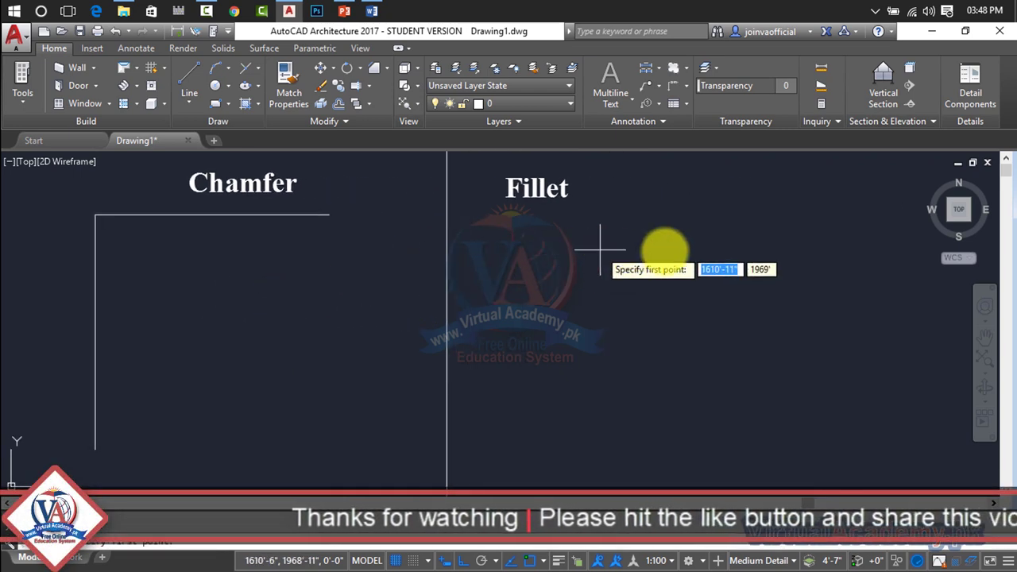
{"action": "left_click", "coordinate": [776, 246]}
{"action": "type", "text": "10'"}
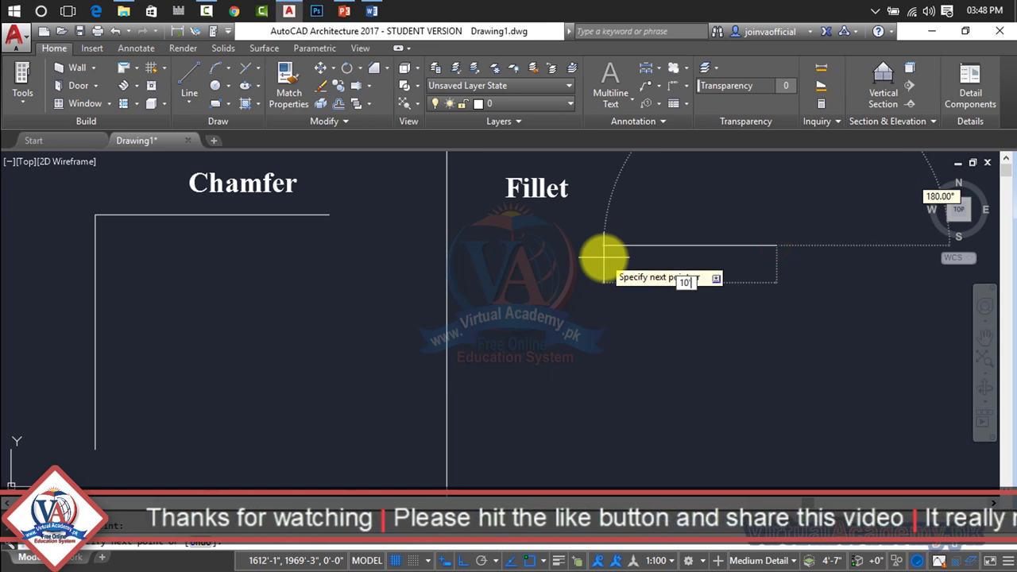
{"action": "key", "text": "Return"}
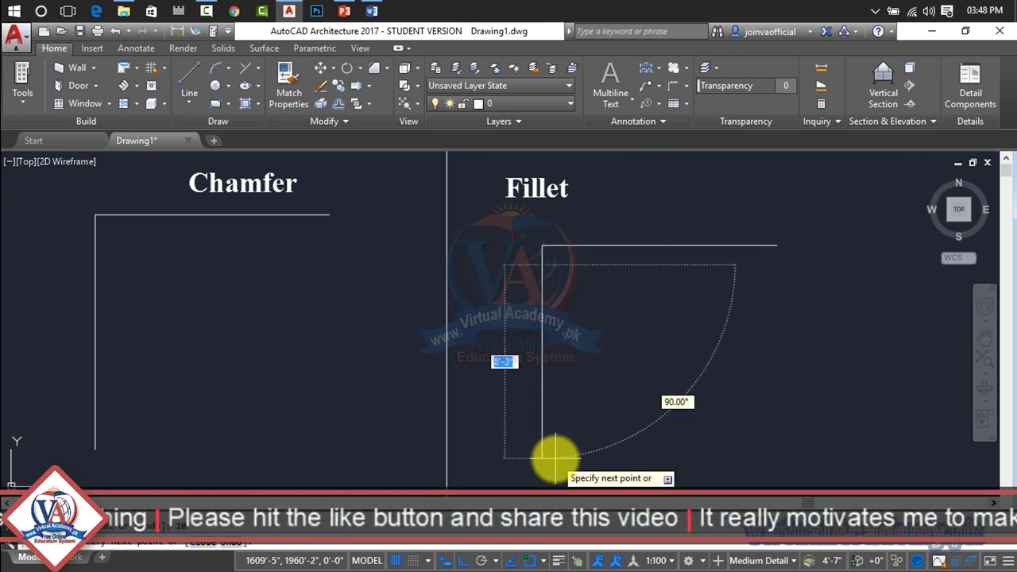
{"action": "key", "text": "Escape"}
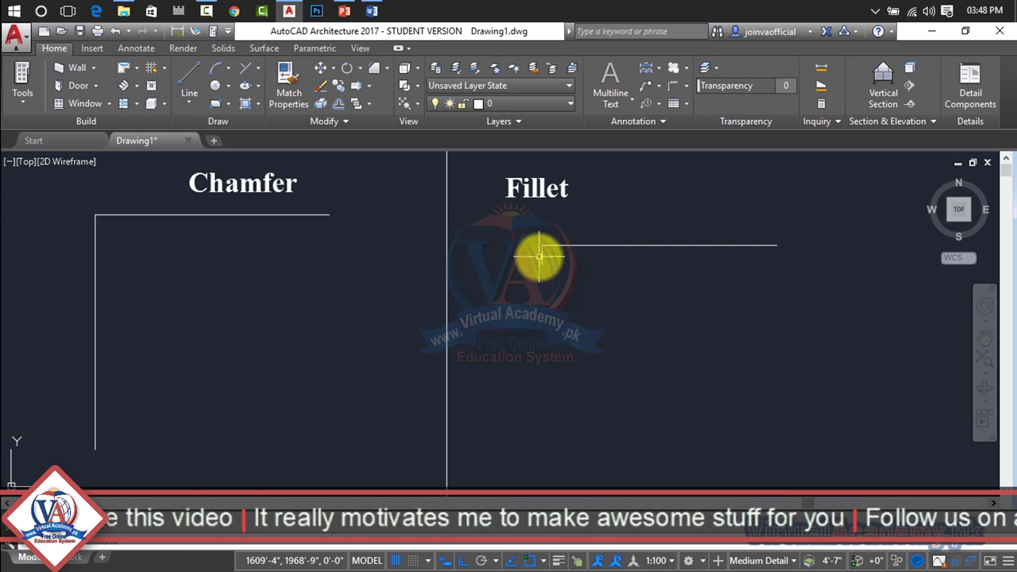
{"action": "key", "text": "ctrl+1"}
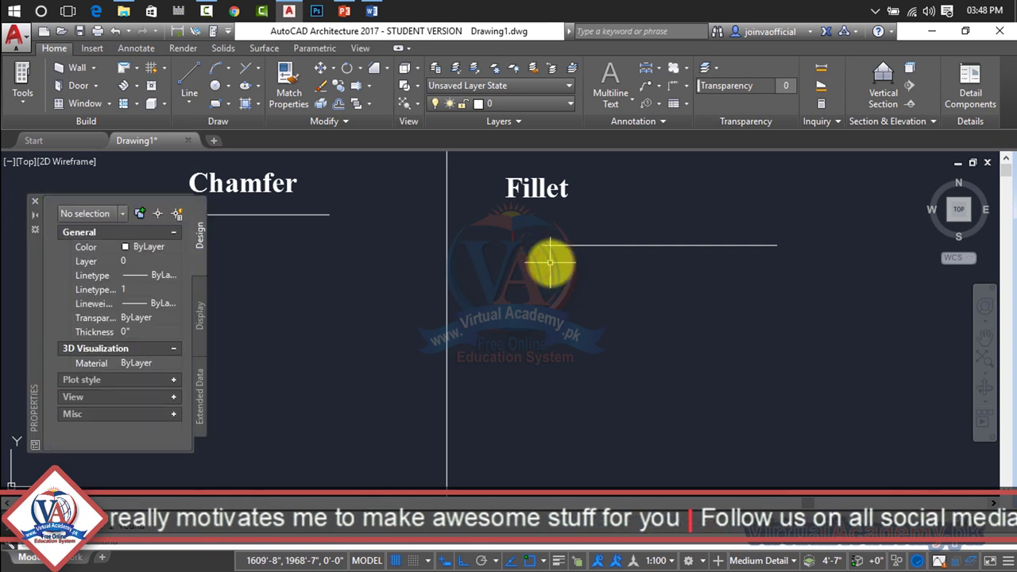
{"action": "left_click", "coordinate": [34, 202]}
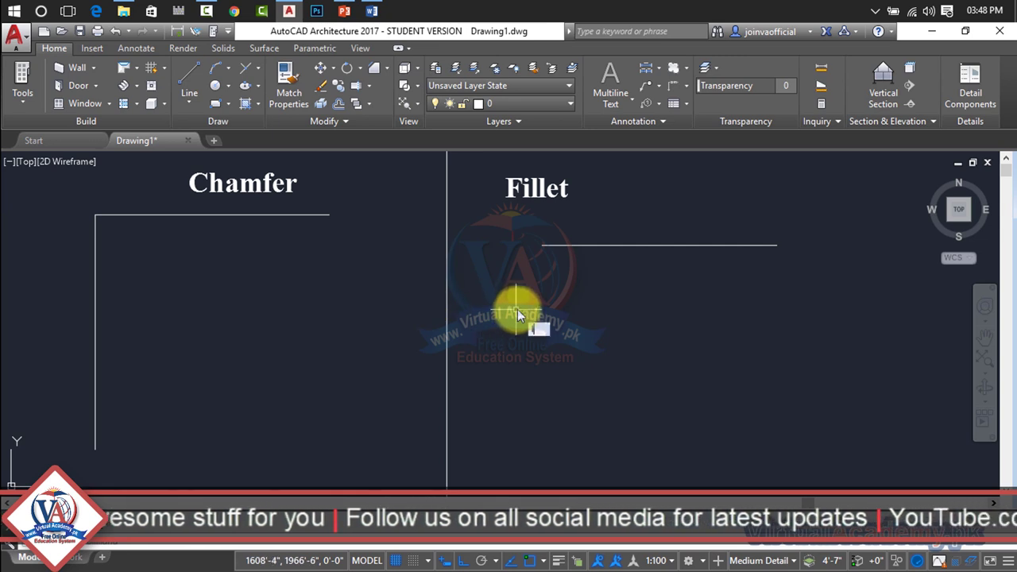
Step: Draw a vertical line down from the horizontal line's left end
{"action": "key", "text": "Return"}
{"action": "left_click", "coordinate": [541, 244]}
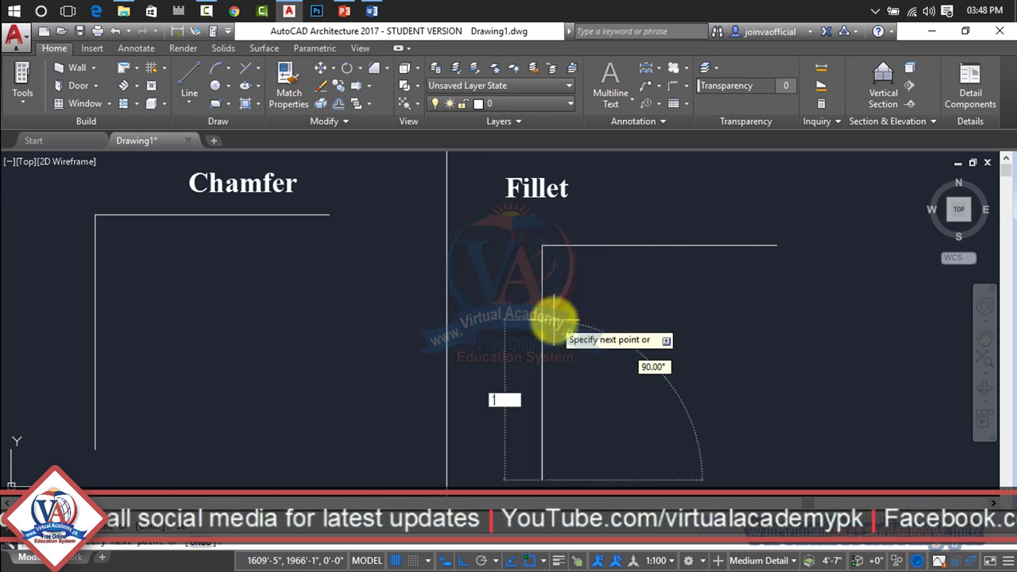
{"action": "key", "text": "Return"}
{"action": "key", "text": "Return"}
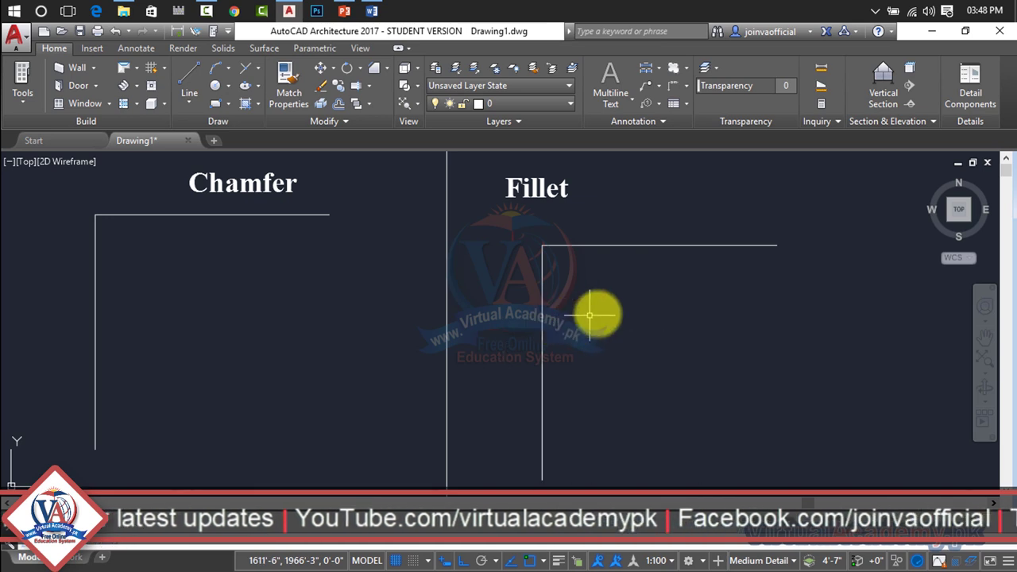
{"action": "middle_click_drag", "start_coordinate": [598, 311], "coordinate": [594, 310]}
Step: Move the Fillet L-shaped corner up and to the left
{"action": "left_click", "coordinate": [599, 245]}
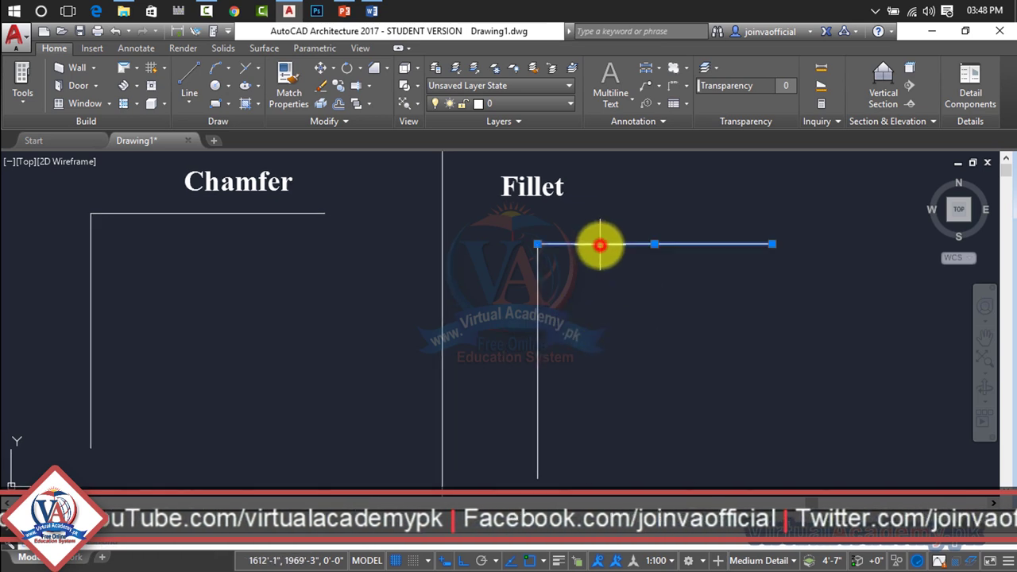
{"action": "left_click", "coordinate": [844, 215]}
{"action": "left_click", "coordinate": [505, 374]}
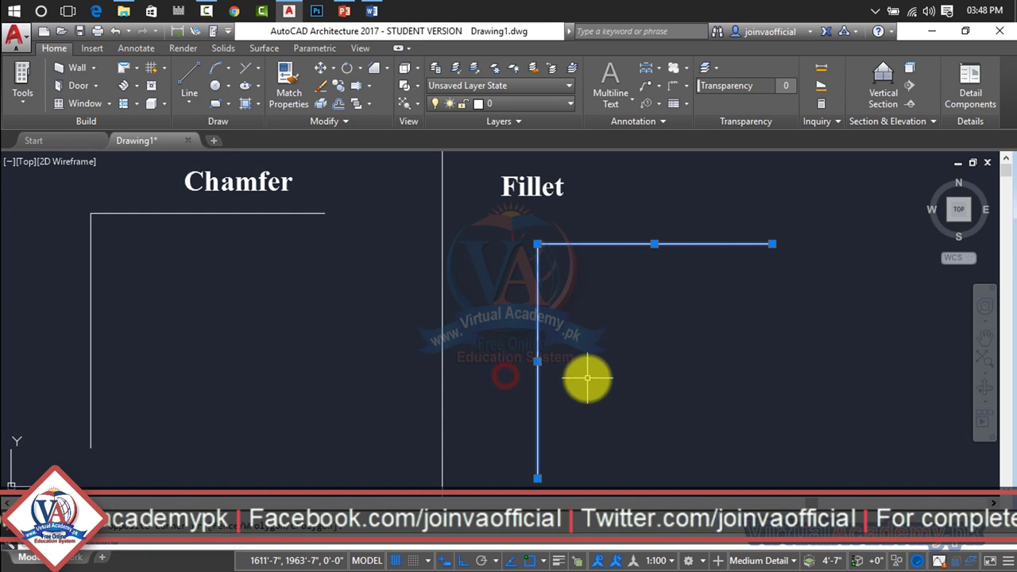
{"action": "type", "text": "M"}
{"action": "key", "text": "Return"}
{"action": "left_click", "coordinate": [596, 344]}
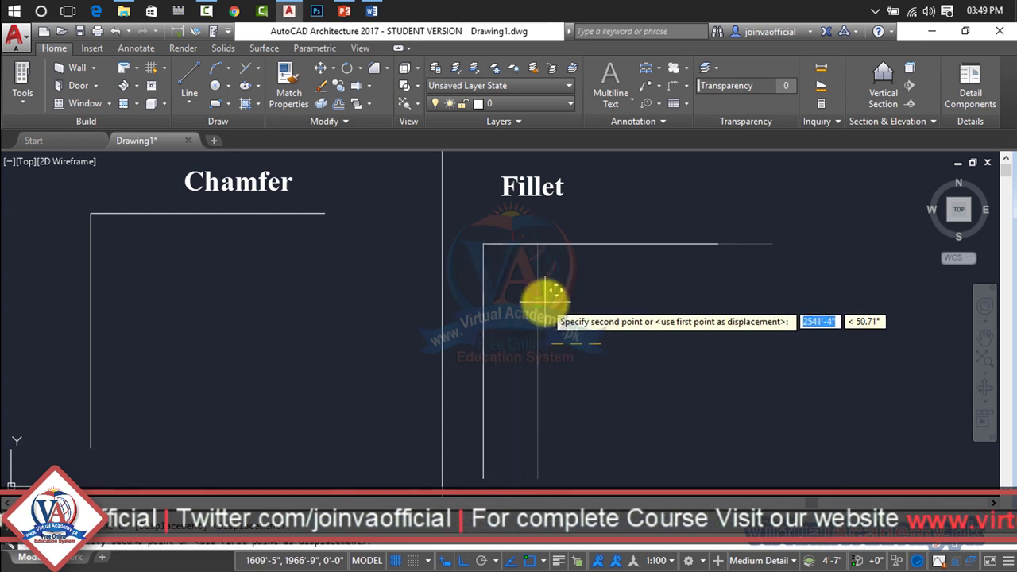
{"action": "key", "text": "F8"}
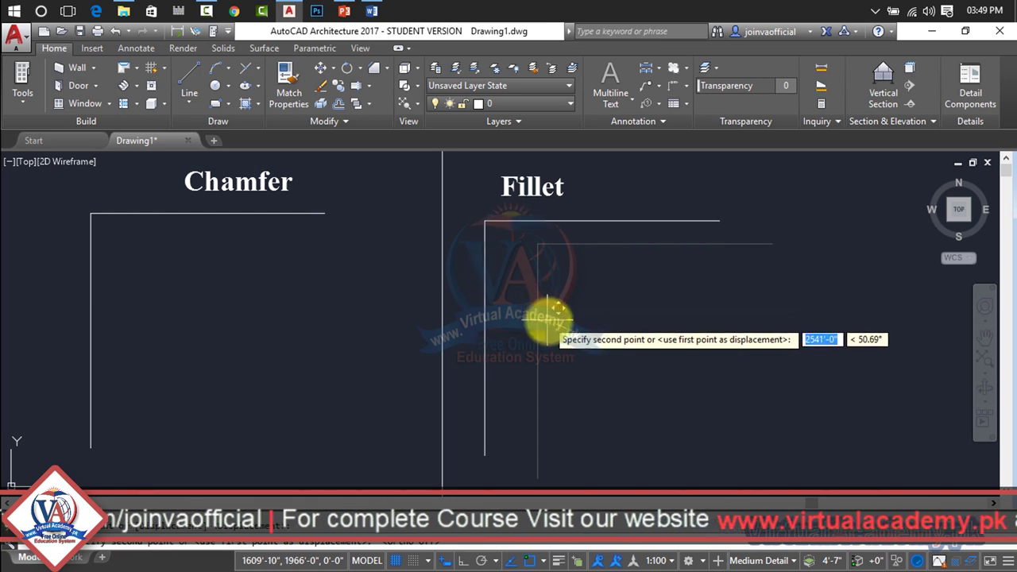
{"action": "left_click", "coordinate": [551, 316]}
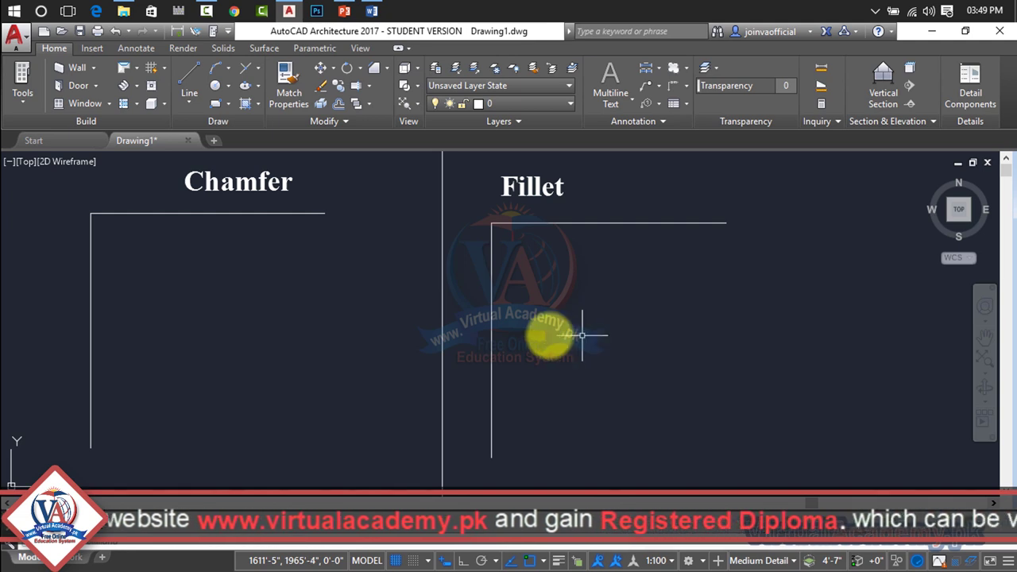
Step: Draw a new 16-long horizontal line under Fillet
{"action": "key", "text": "l"}
{"action": "key", "text": "Return"}
{"action": "left_click", "coordinate": [531, 272]}
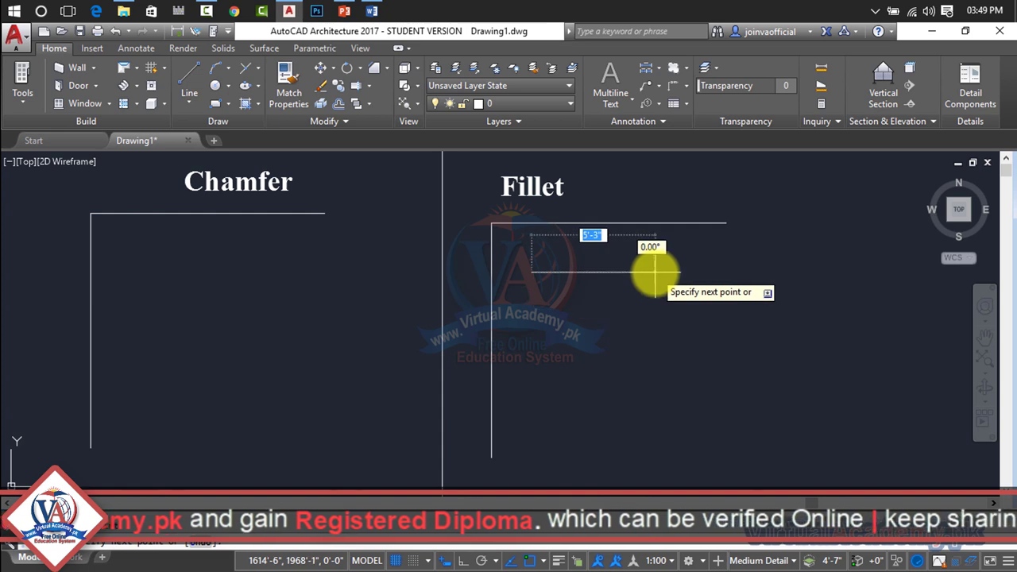
{"action": "type", "text": "16"}
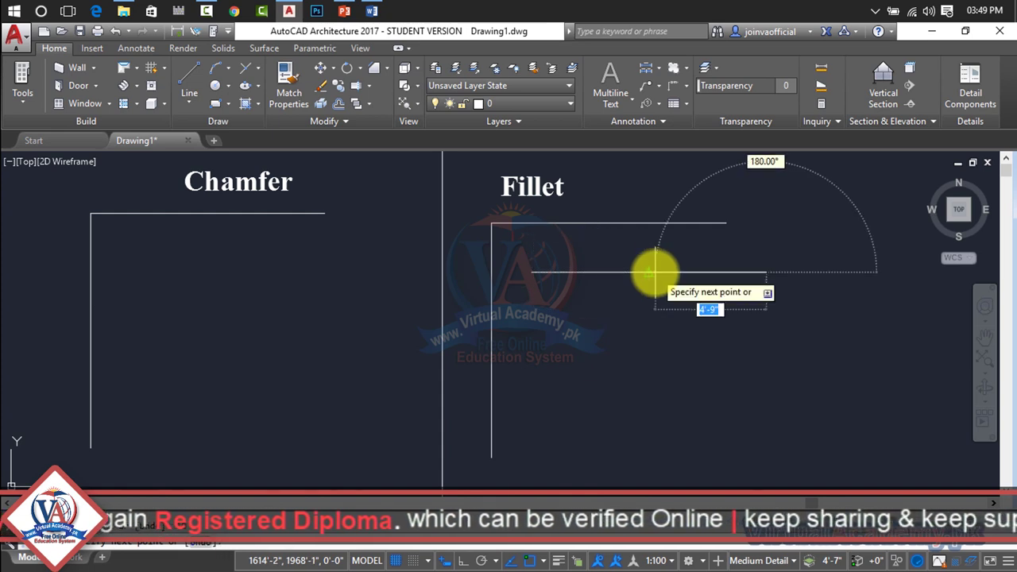
{"action": "key", "text": "Return"}
{"action": "key", "text": "Return"}
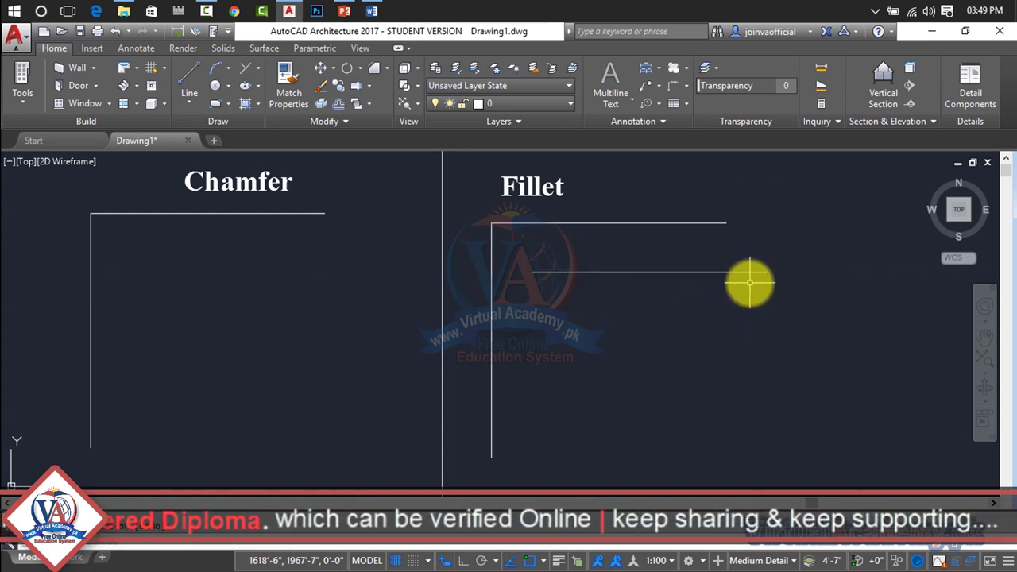
Step: Draw a separate 10-long vertical line below it
{"action": "key", "text": "Return"}
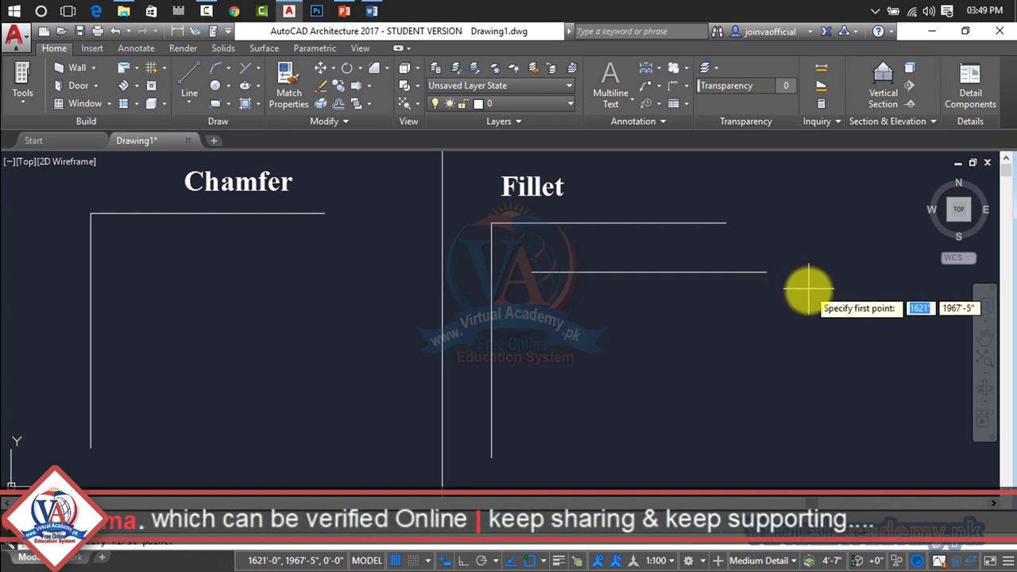
{"action": "left_click", "coordinate": [788, 302]}
{"action": "type", "text": "10"}
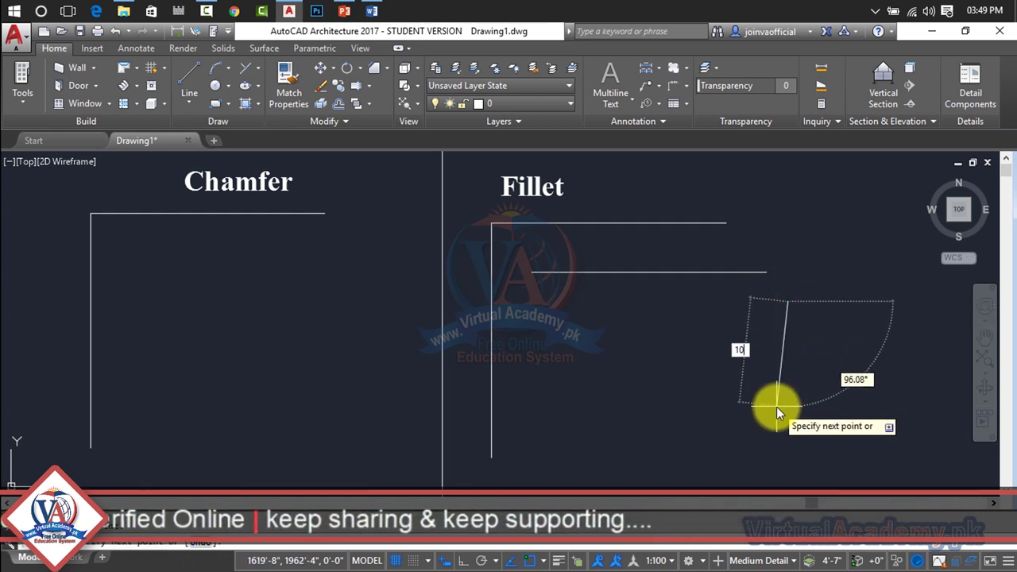
{"action": "type", "text": "'"}
{"action": "key", "text": "Escape"}
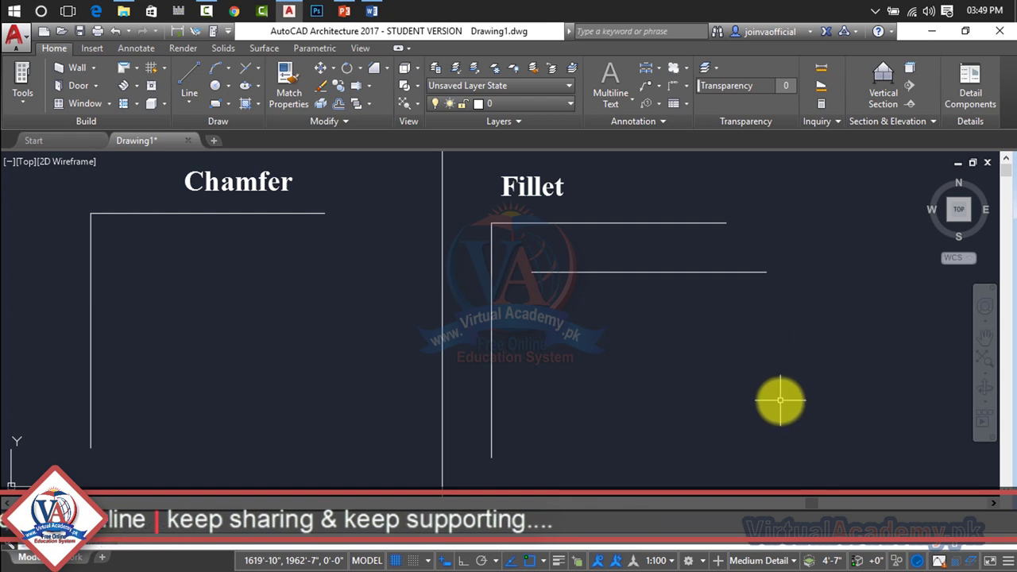
{"action": "key", "text": "Return"}
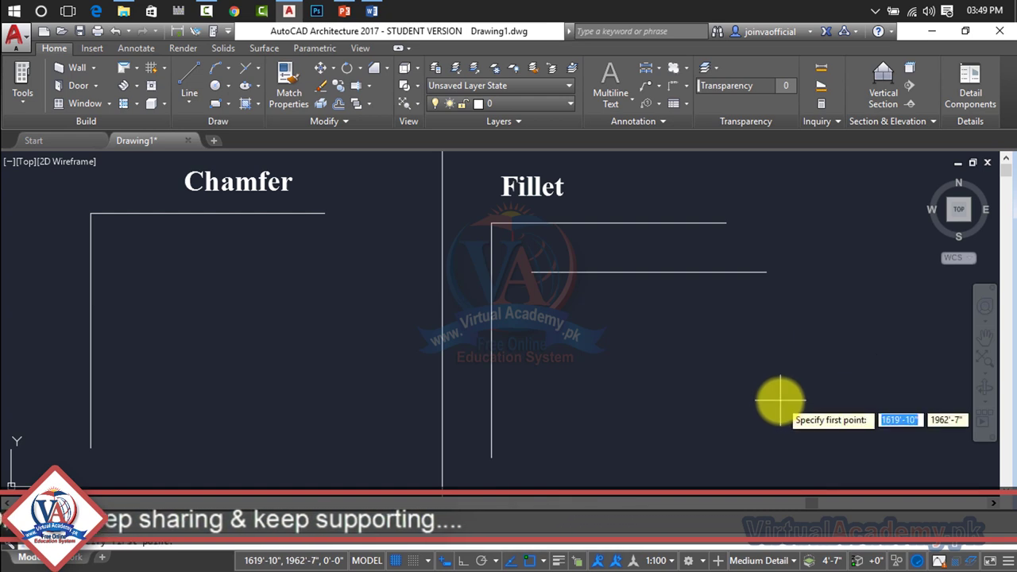
{"action": "left_click", "coordinate": [773, 309]}
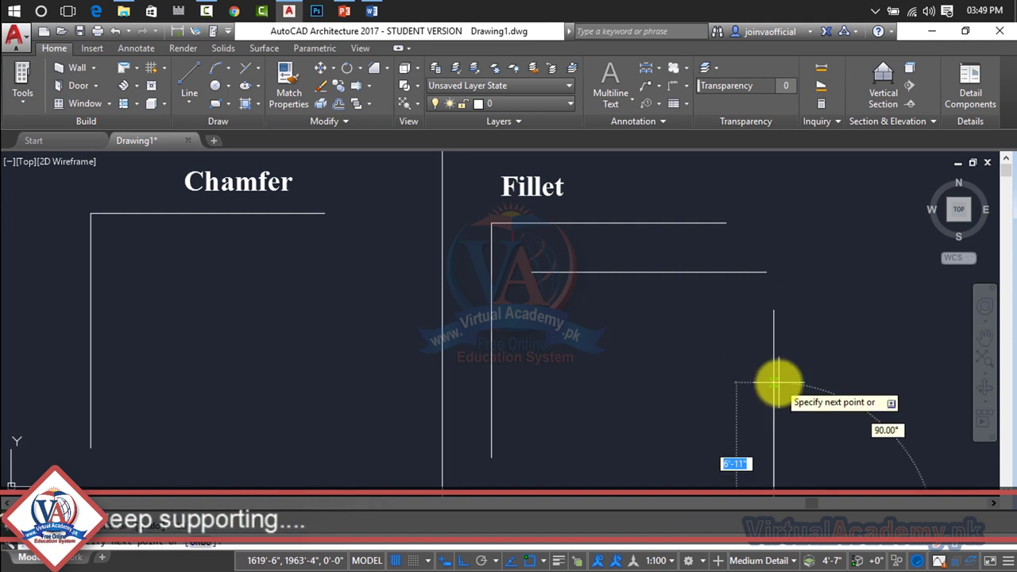
{"action": "key", "text": "Return"}
{"action": "key", "text": "Return"}
Step: Move the vertical line slightly right so it doesn't touch the horizontal line
{"action": "left_click", "coordinate": [772, 343]}
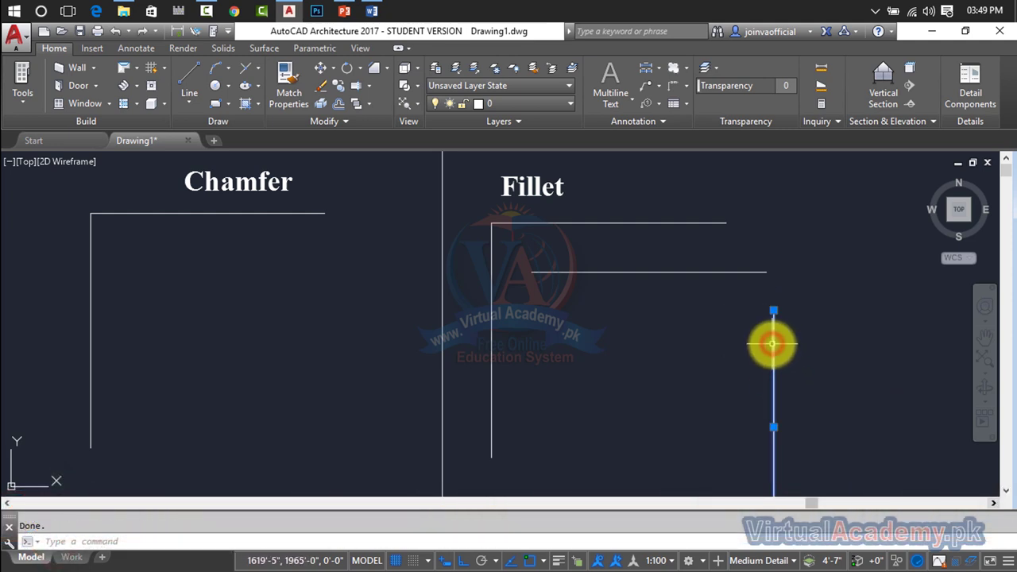
{"action": "type", "text": "m"}
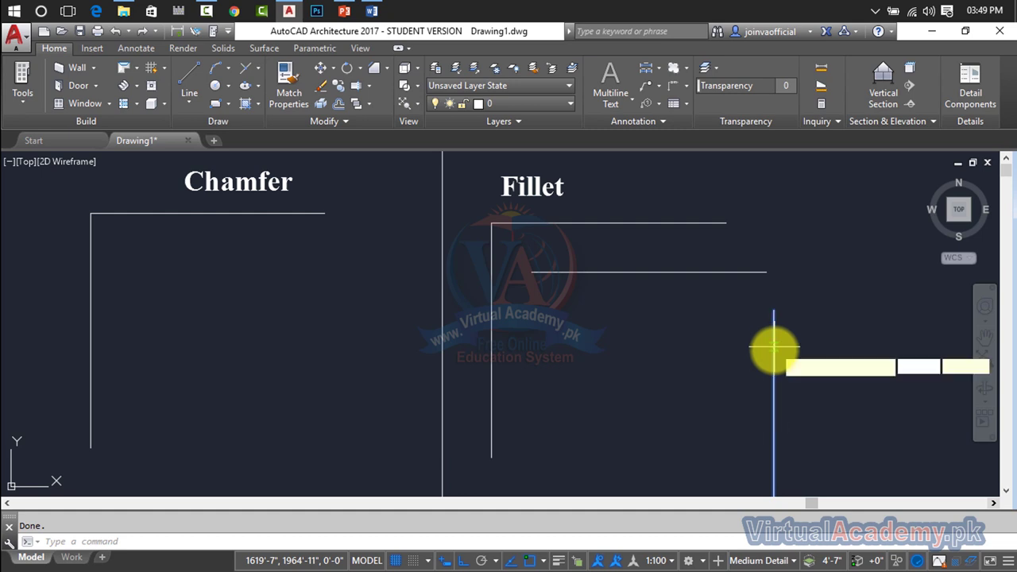
{"action": "key", "text": "Return"}
{"action": "left_click", "coordinate": [772, 426]}
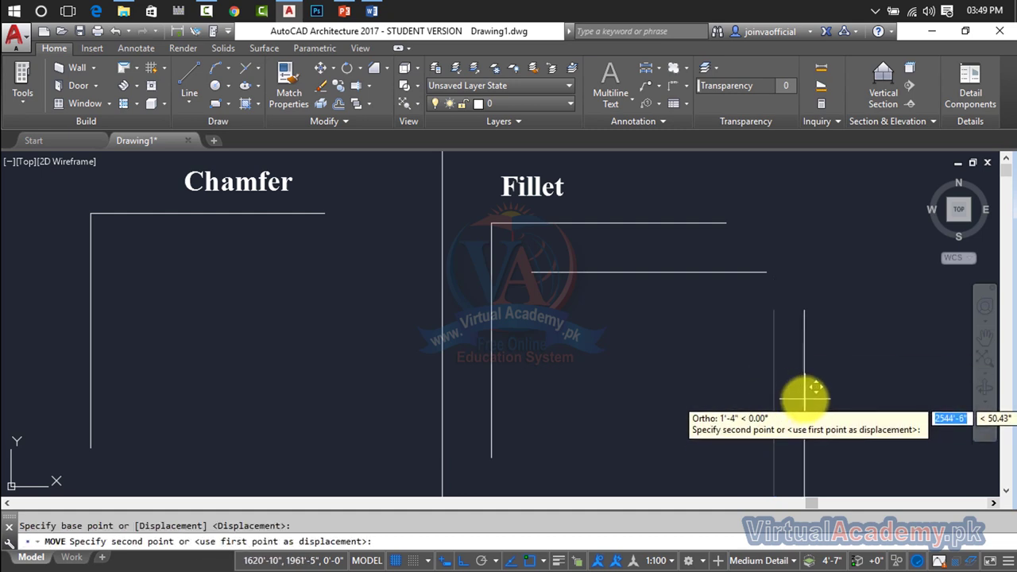
{"action": "key", "text": "F8"}
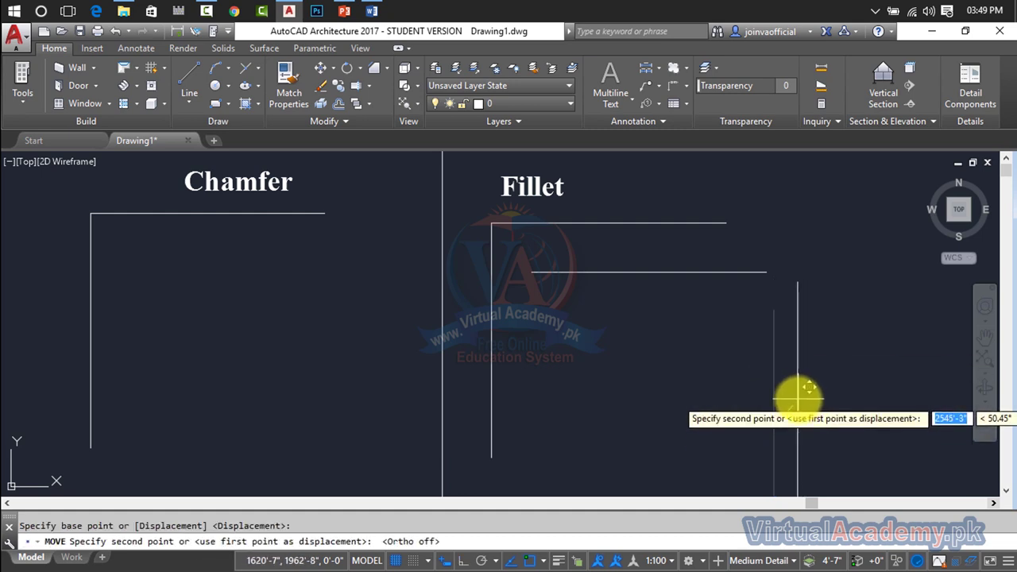
{"action": "left_click", "coordinate": [799, 397]}
{"action": "scroll", "coordinate": [806, 383], "scroll_direction": "down", "scroll_amount": 3}
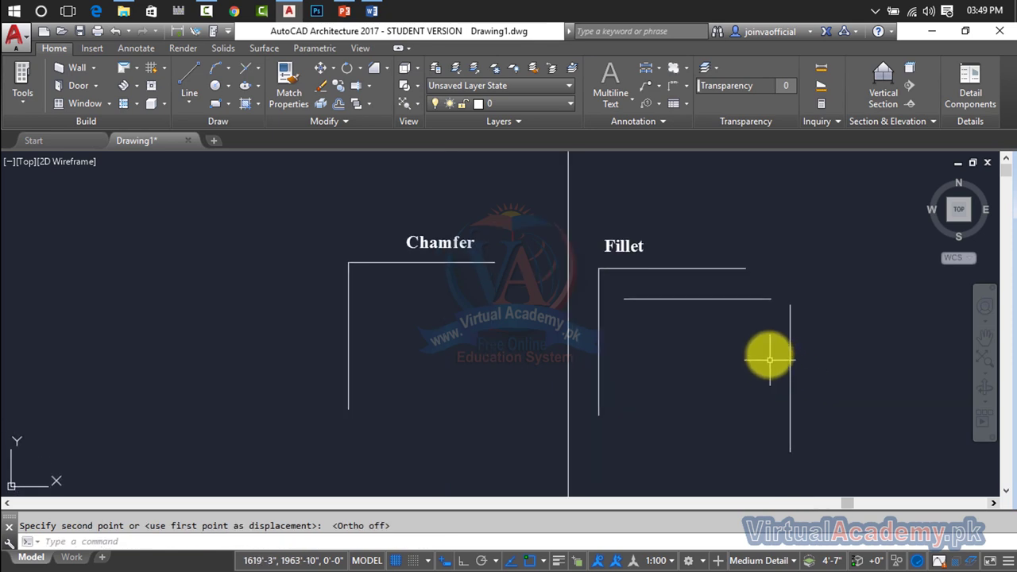
{"action": "key", "text": "Escape"}
Step: Copy the two loose Fillet lines into the Chamfer area with CP
{"action": "left_click", "coordinate": [834, 283]}
{"action": "left_click", "coordinate": [761, 337]}
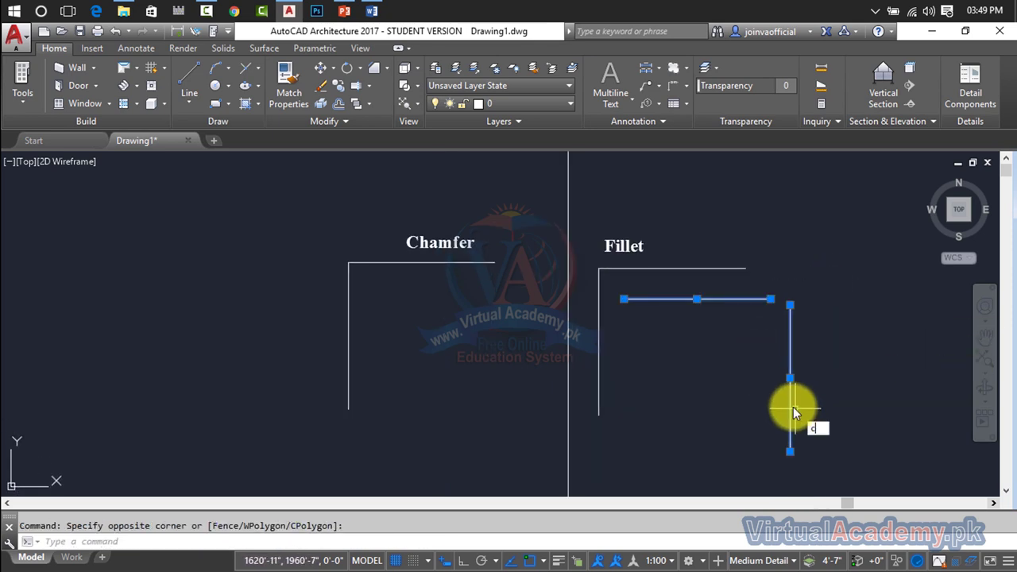
{"action": "type", "text": "CP"}
{"action": "key", "text": "Return"}
{"action": "left_click", "coordinate": [791, 403]}
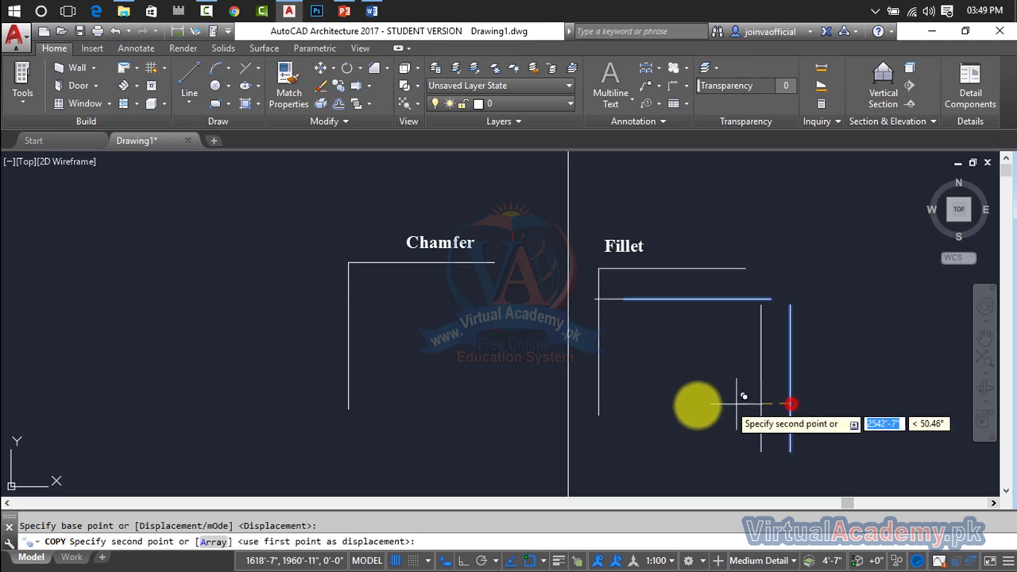
{"action": "left_click", "coordinate": [528, 391]}
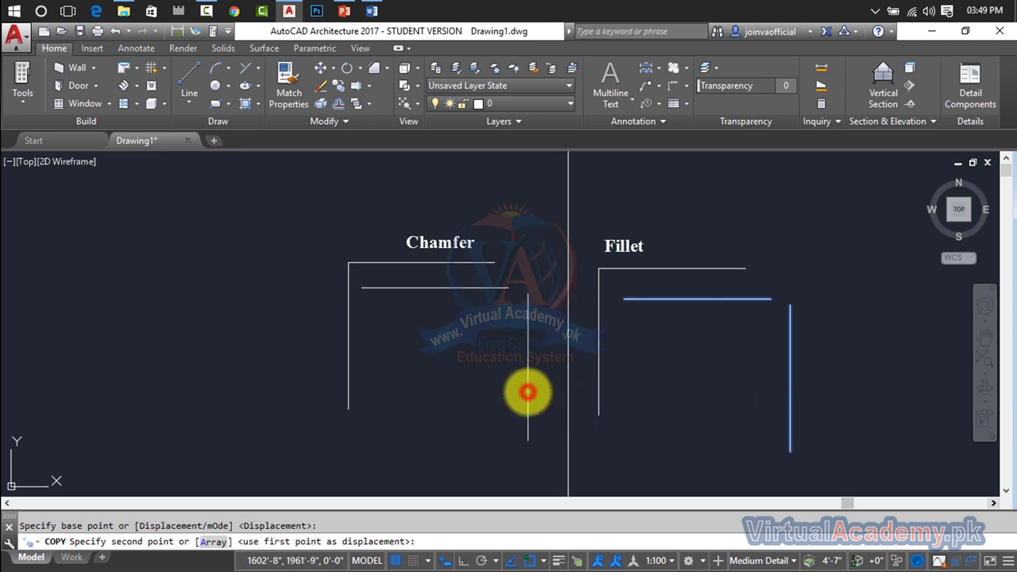
{"action": "key", "text": "Escape"}
{"action": "mouse_move", "coordinate": [630, 360]}
{"action": "middle_mouse_down"}
{"action": "mouse_move", "coordinate": [622, 343]}
{"action": "mouse_move", "coordinate": [508, 345]}
{"action": "mouse_move", "coordinate": [535, 363]}
{"action": "middle_mouse_up"}
{"action": "scroll", "coordinate": [510, 343], "scroll_direction": "up", "scroll_amount": 2}
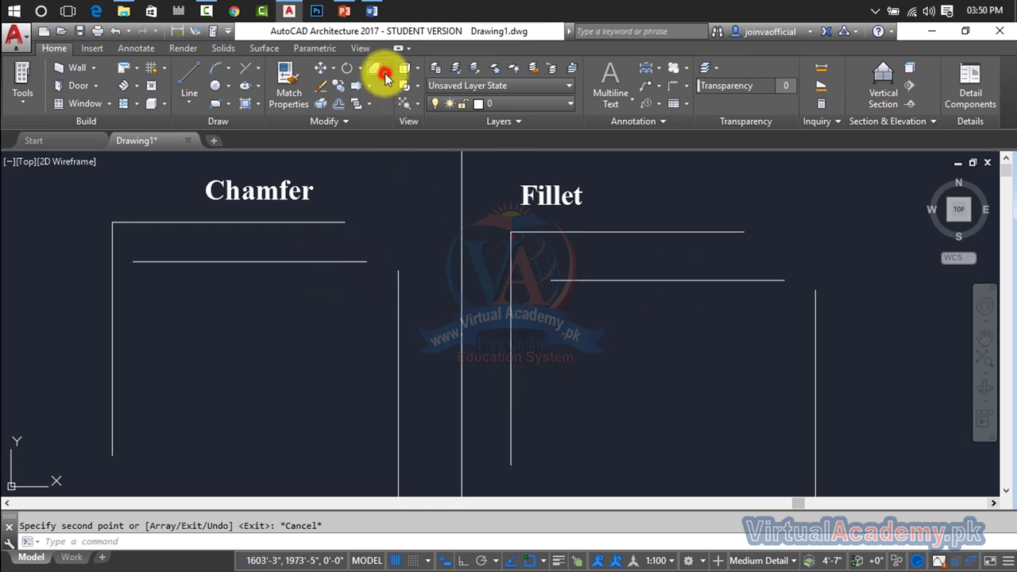
Step: Join the loose vertical and horizontal Fillet lines into a sharp corner with a zero-radius fillet
{"action": "left_click", "coordinate": [385, 73]}
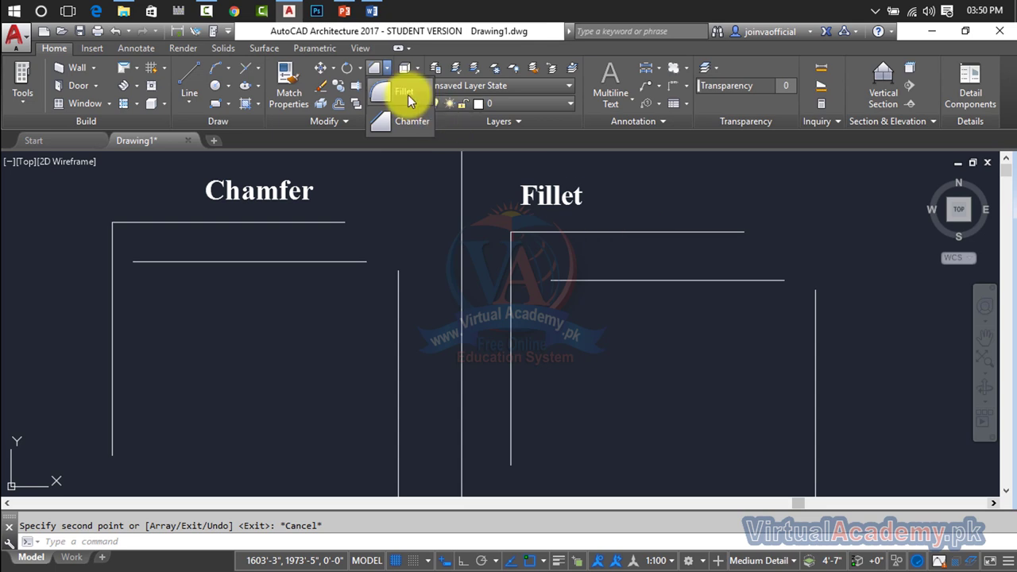
{"action": "left_click", "coordinate": [408, 95]}
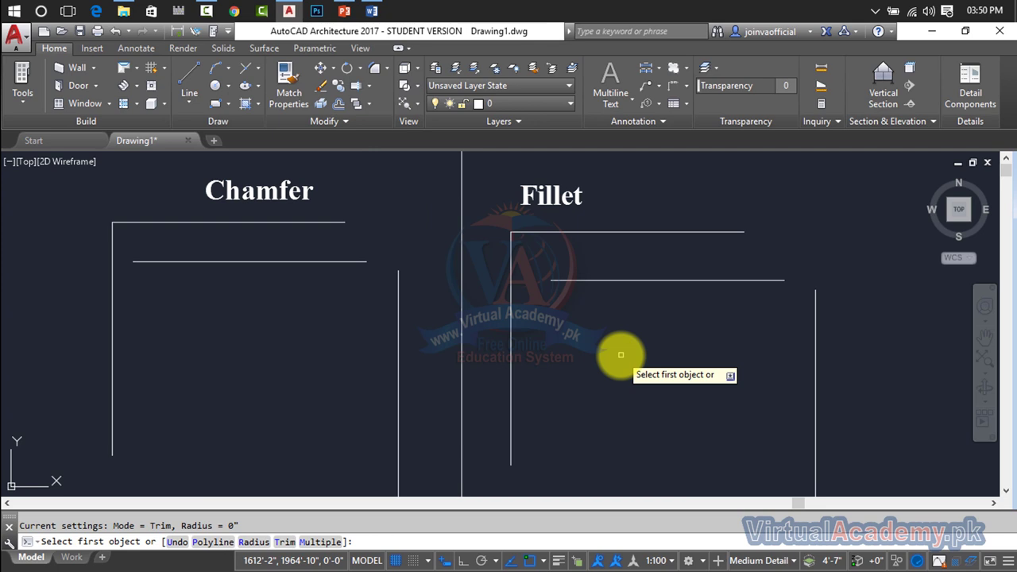
{"action": "key", "text": "Escape"}
{"action": "type", "text": "f"}
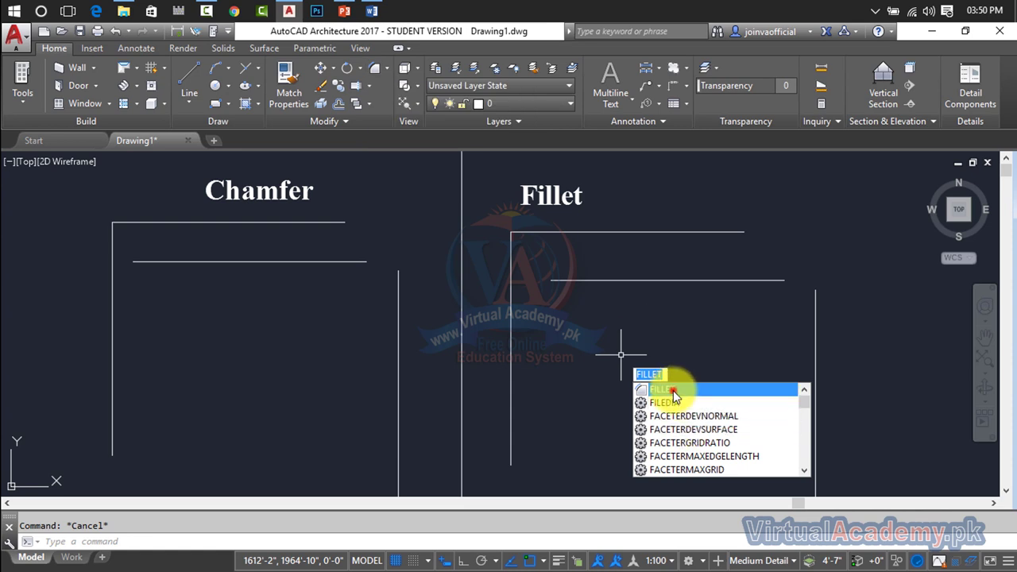
{"action": "left_click", "coordinate": [673, 389]}
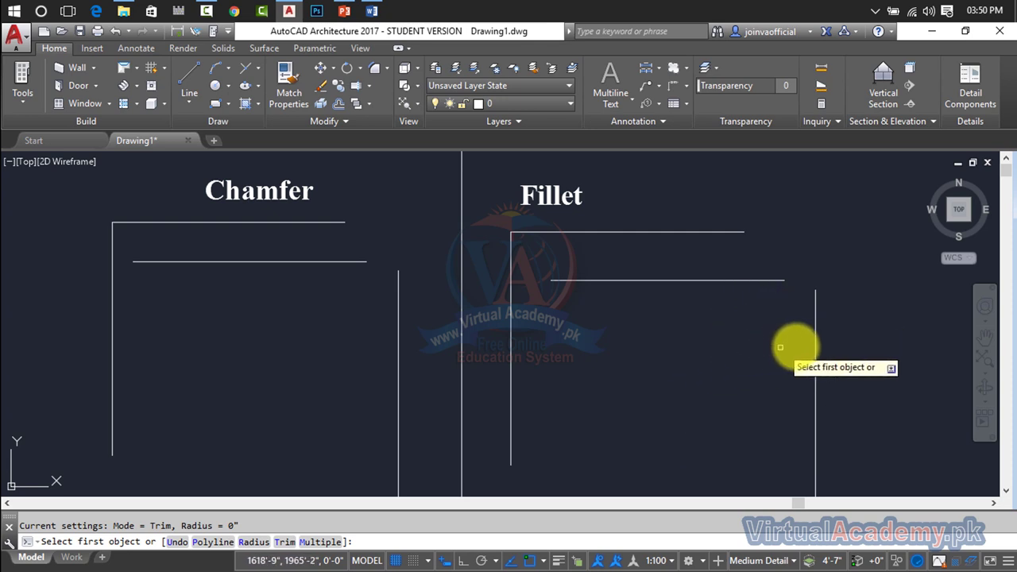
{"action": "left_click", "coordinate": [814, 354]}
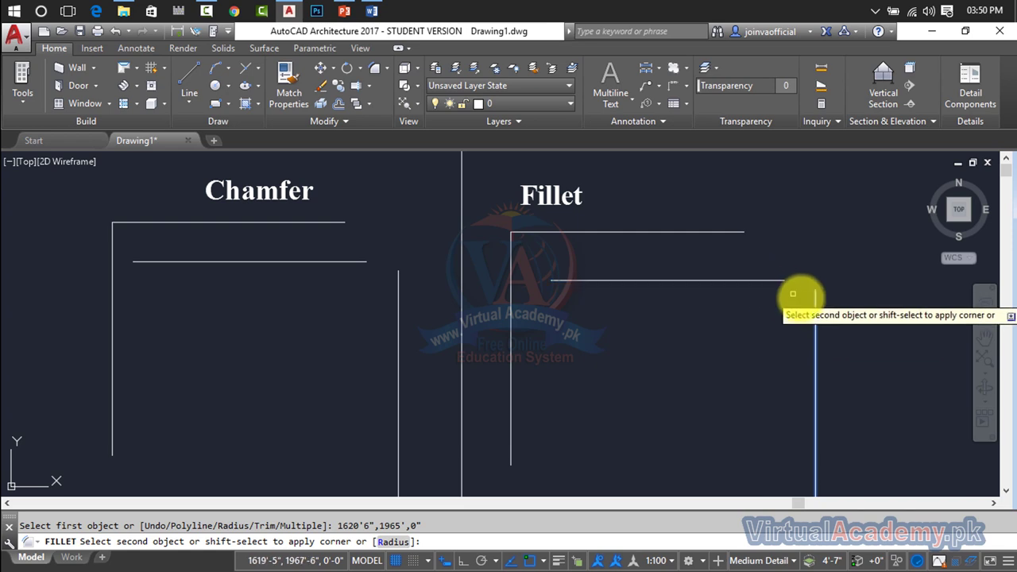
{"action": "left_click", "coordinate": [762, 279]}
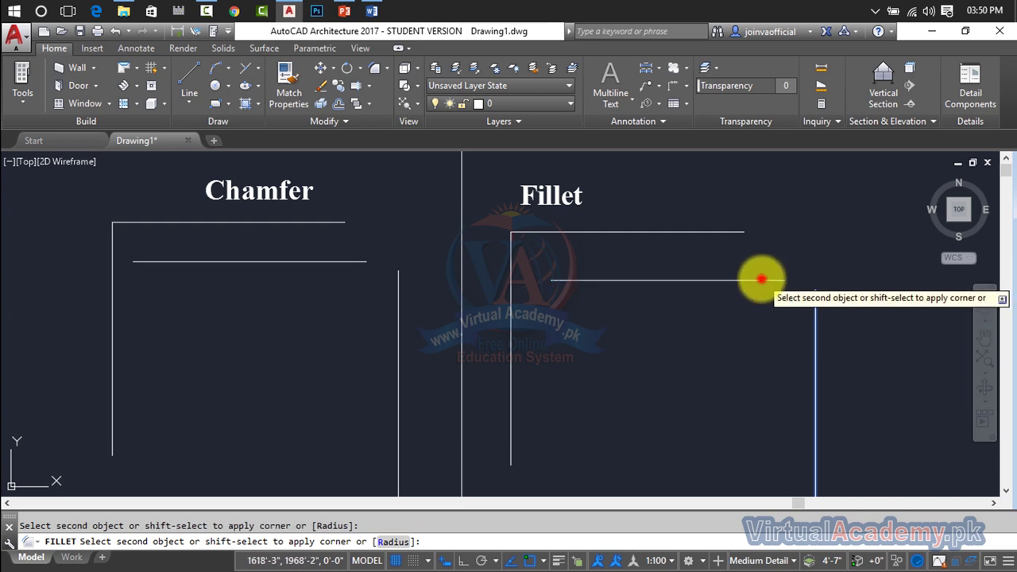
{"action": "left_click", "coordinate": [770, 280]}
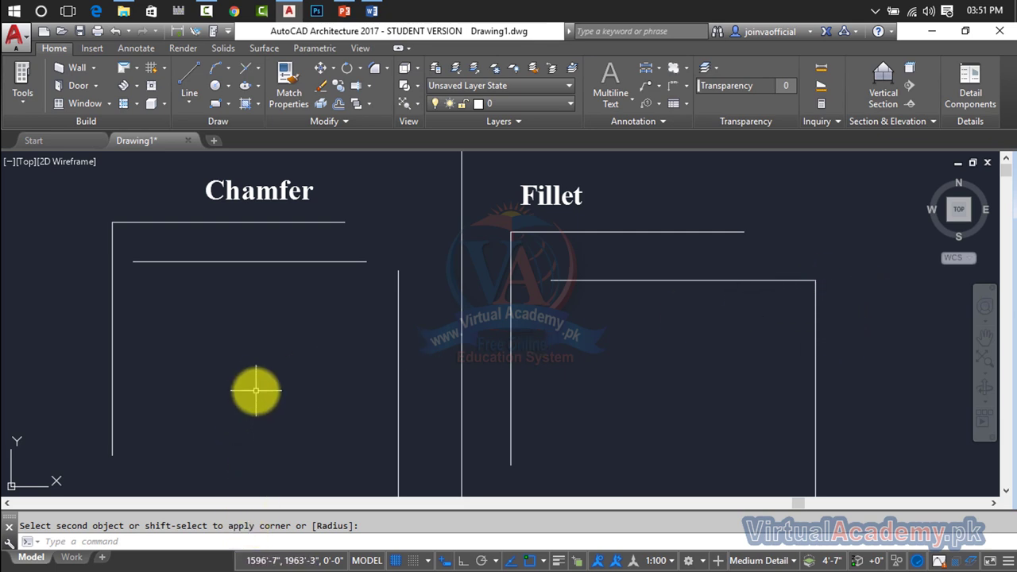
Step: Set both chamfer distances to 0 and join the loose vertical and horizontal Chamfer lines
{"action": "key", "text": "Escape"}
{"action": "type", "text": "ch"}
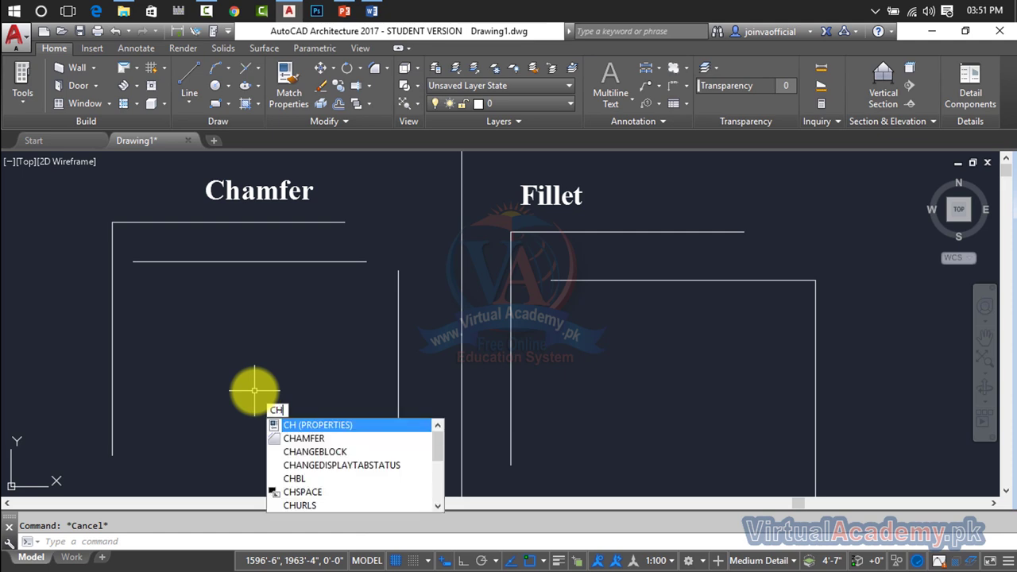
{"action": "type", "text": "a"}
{"action": "key", "text": "Return"}
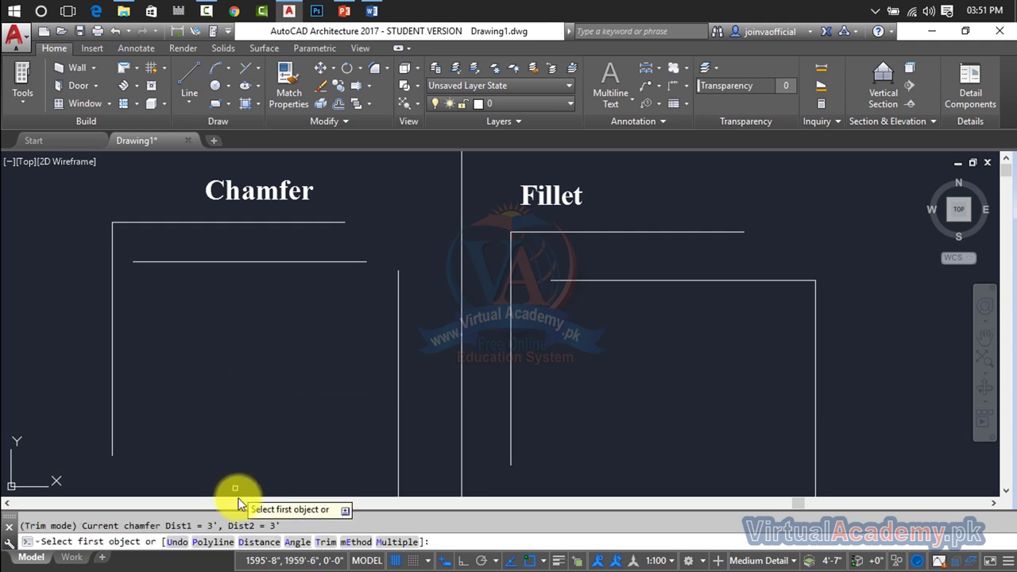
{"action": "left_click", "coordinate": [396, 375]}
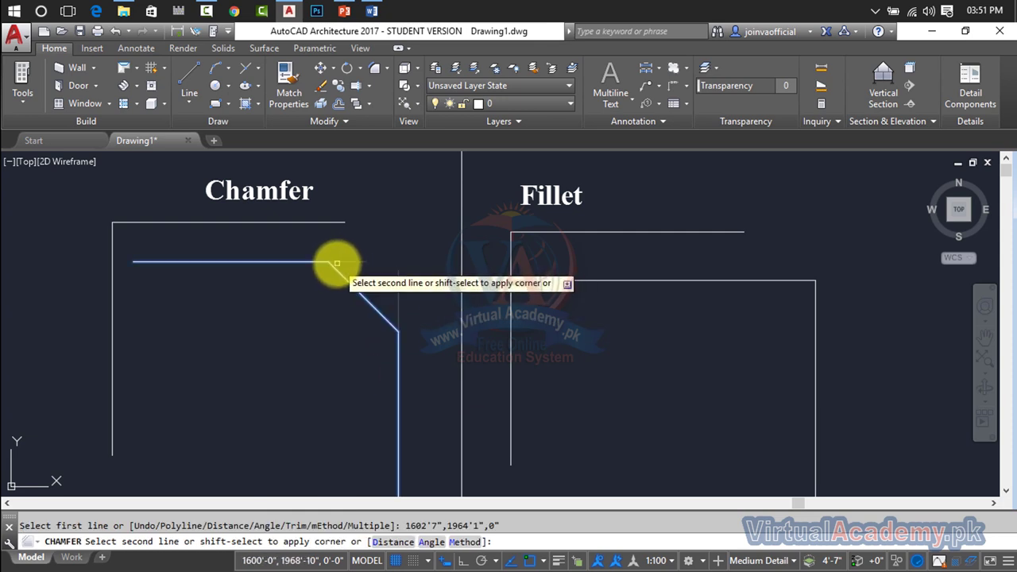
{"action": "key", "text": "Escape"}
{"action": "type", "text": "c"}
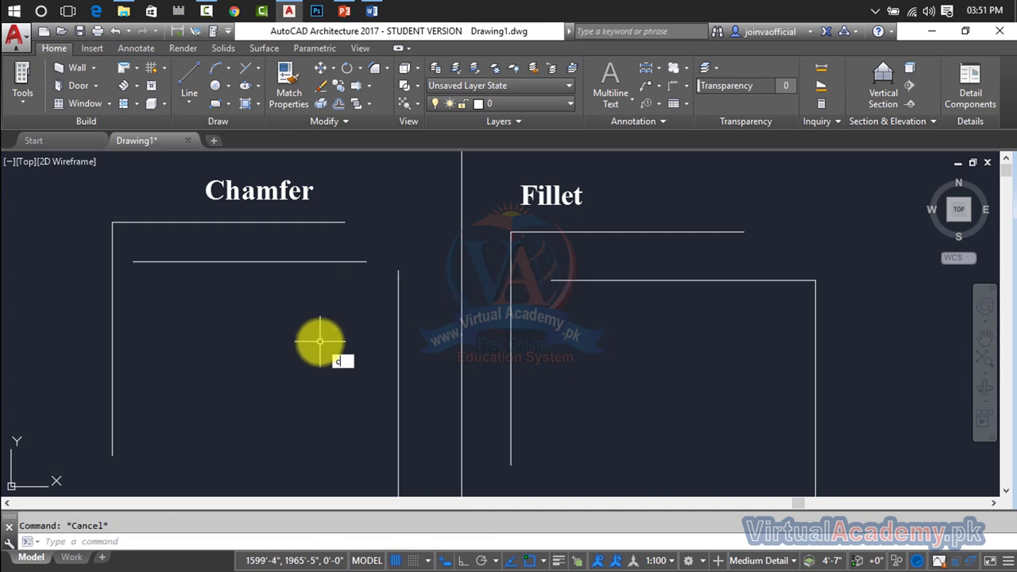
{"action": "type", "text": "ha"}
{"action": "key", "text": "Return"}
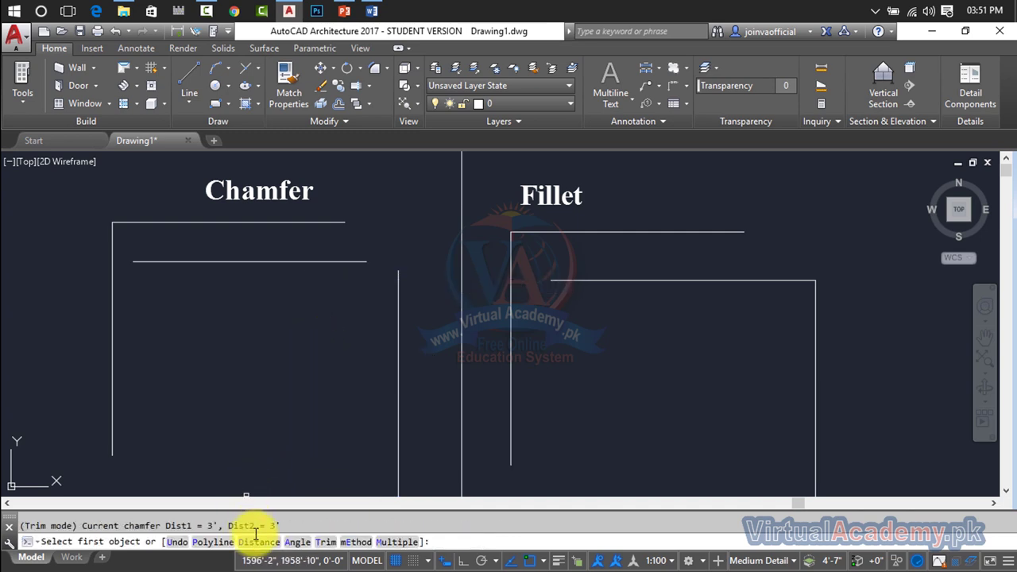
{"action": "left_click", "coordinate": [258, 541]}
{"action": "type", "text": "0"}
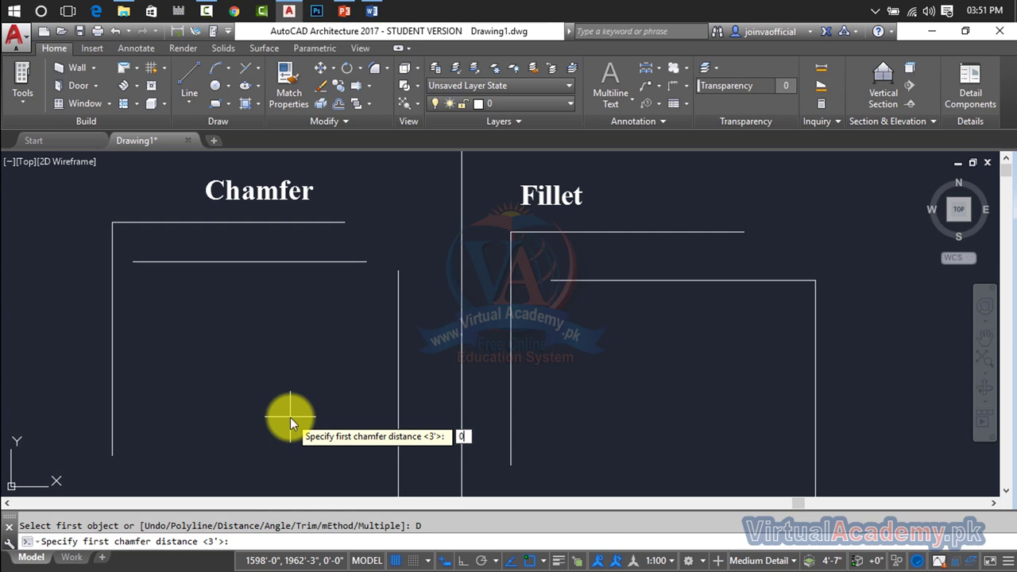
{"action": "key", "text": "Return"}
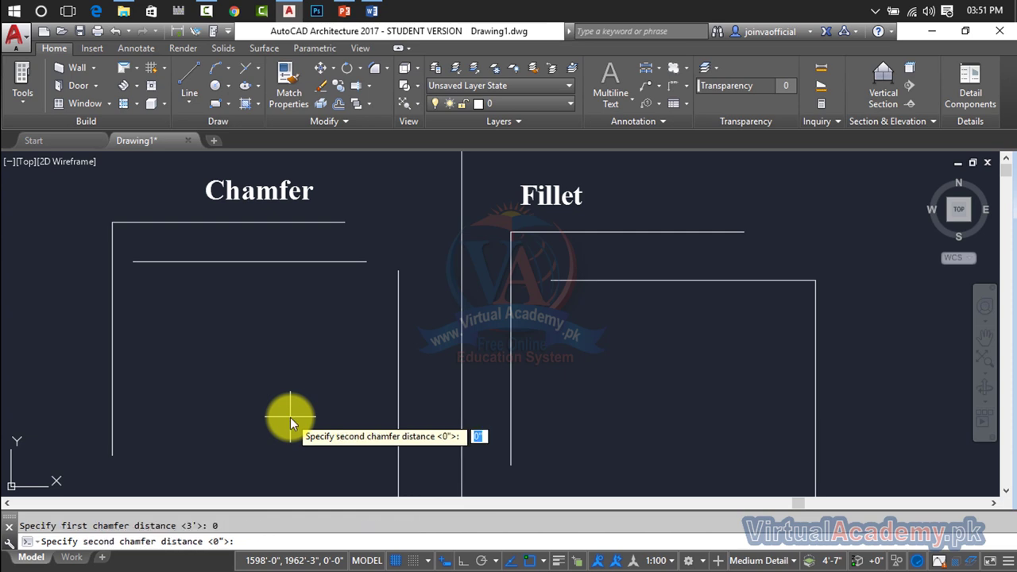
{"action": "key", "text": "Return"}
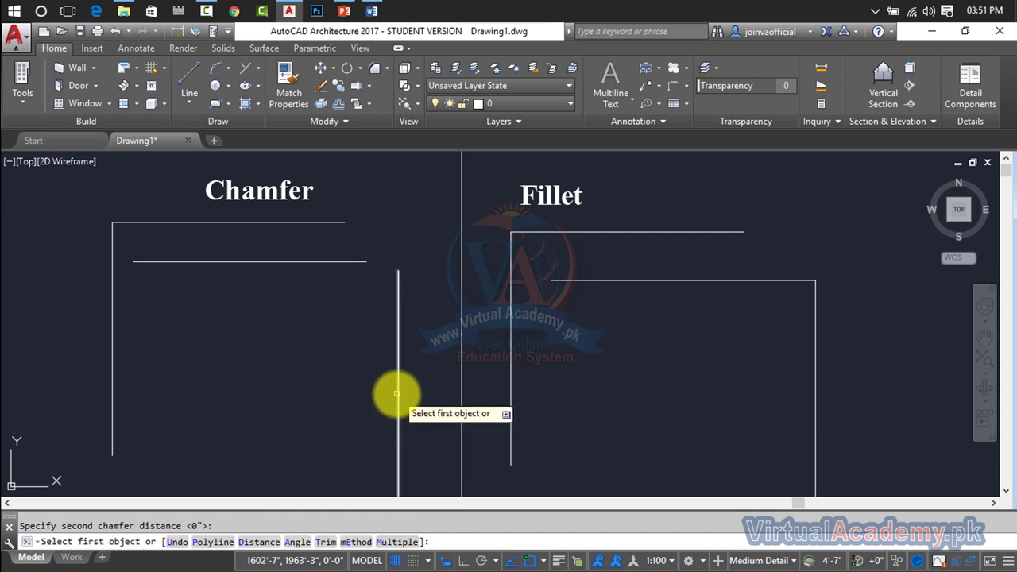
{"action": "left_click", "coordinate": [396, 392]}
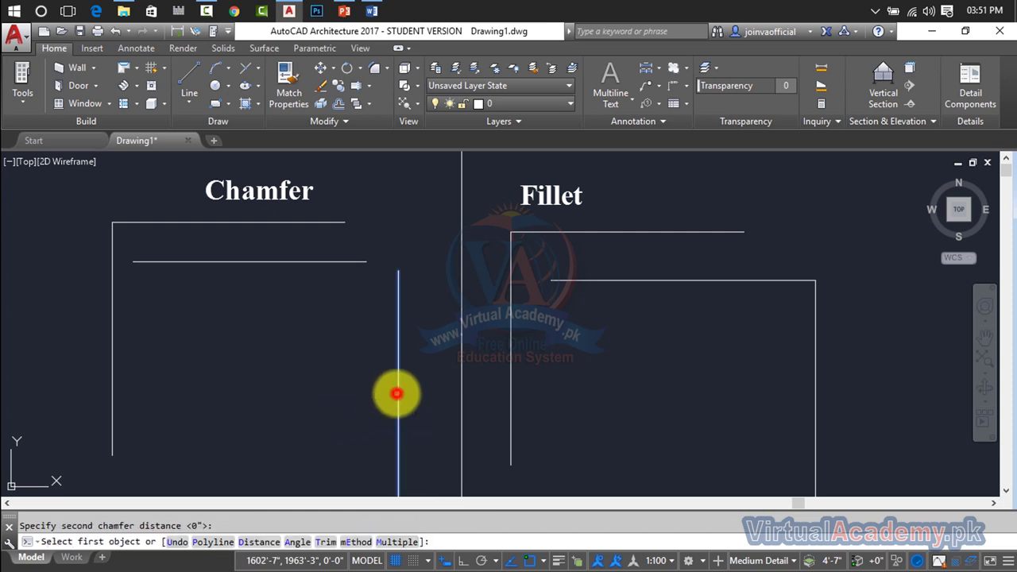
{"action": "left_click", "coordinate": [347, 260]}
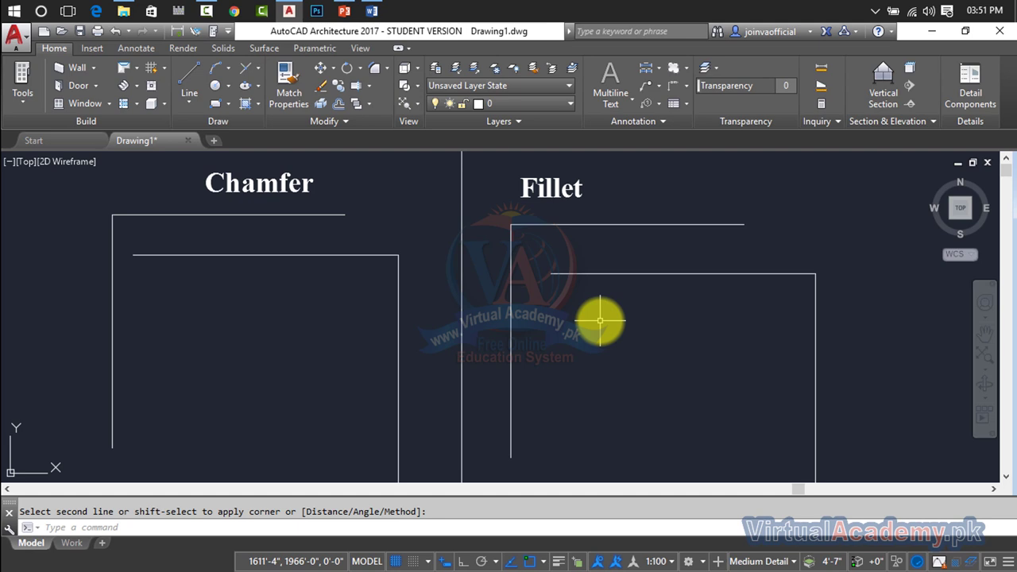
Step: Undo the joined Chamfer and Fillet corners
{"action": "key", "text": "ctrl+z"}
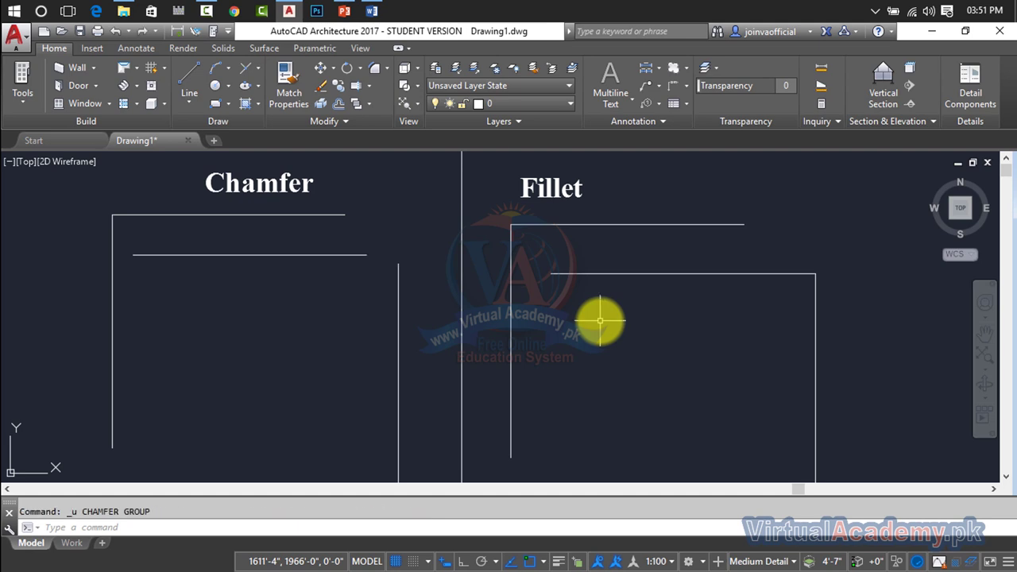
{"action": "key", "text": "ctrl+z"}
{"action": "key", "text": "Escape"}
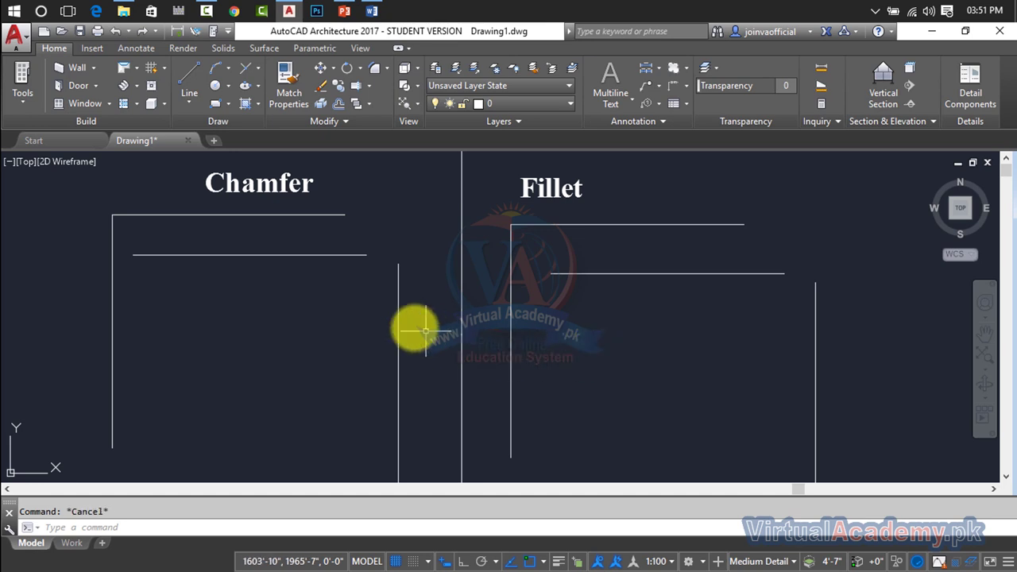
Step: Round the Fillet-side corner with a 2' fillet radius between the horizontal and vertical lines
{"action": "type", "text": "f"}
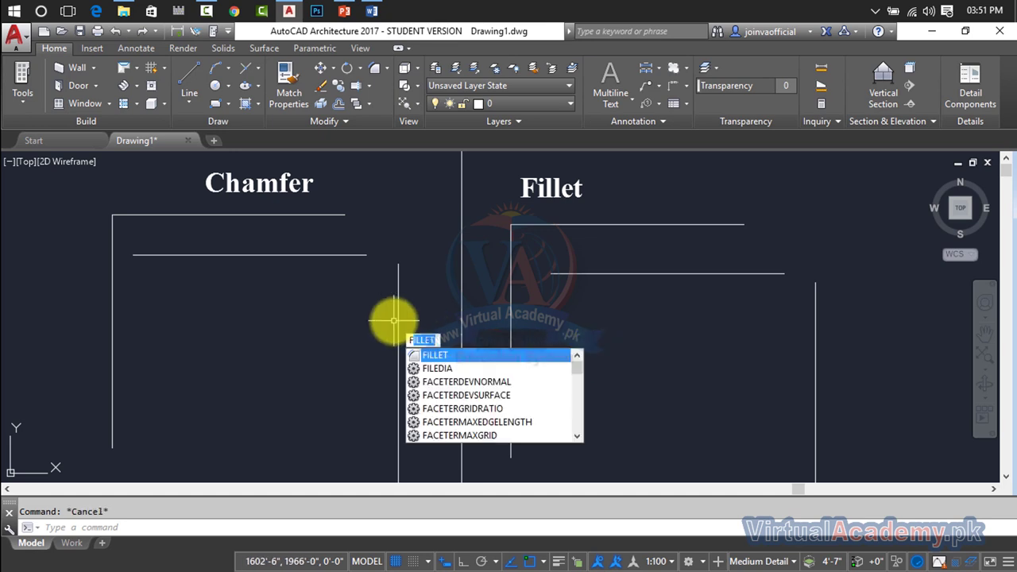
{"action": "key", "text": "Return"}
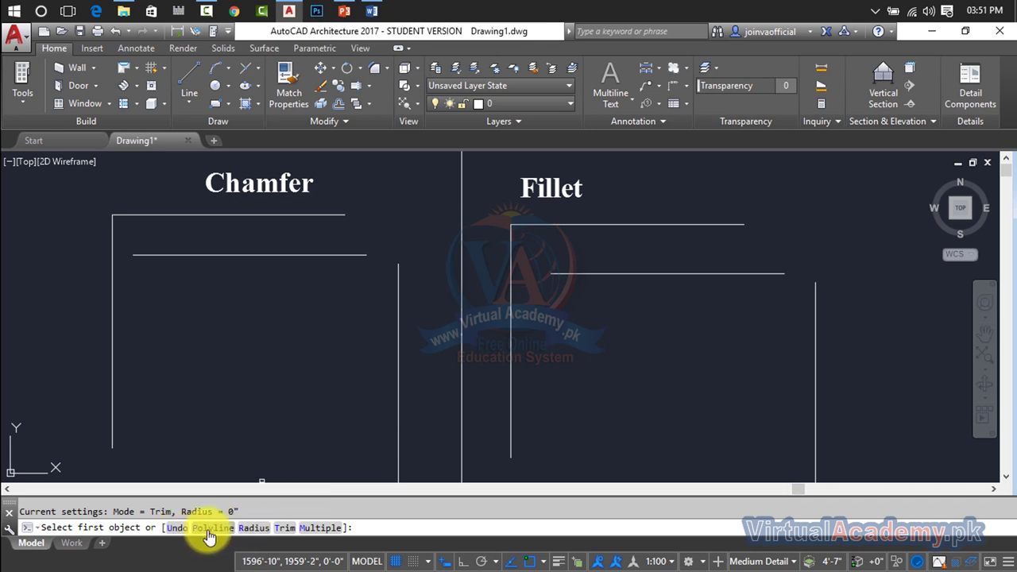
{"action": "left_click", "coordinate": [254, 527]}
{"action": "type", "text": "2'"}
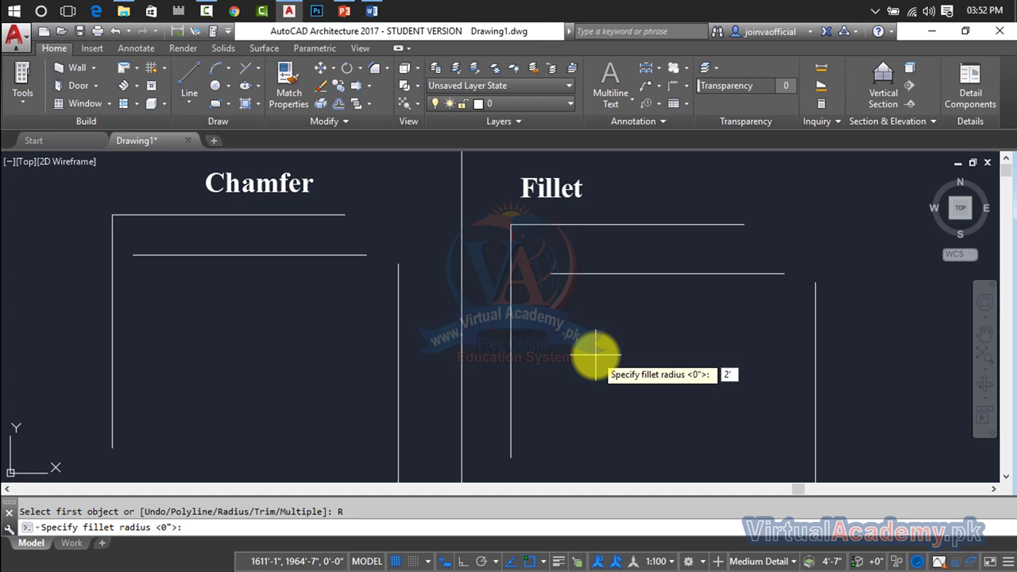
{"action": "key", "text": "Return"}
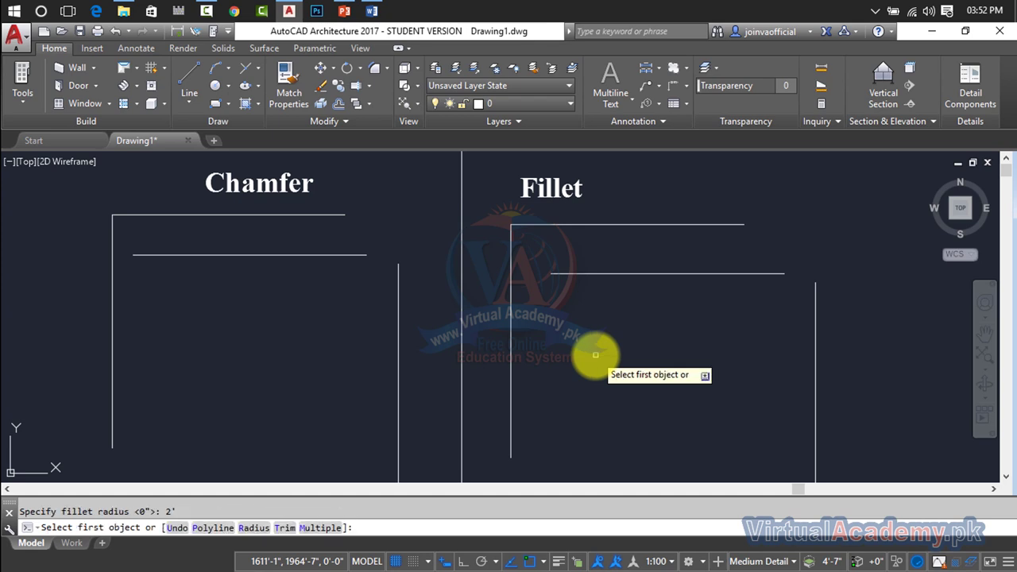
{"action": "left_click", "coordinate": [745, 273]}
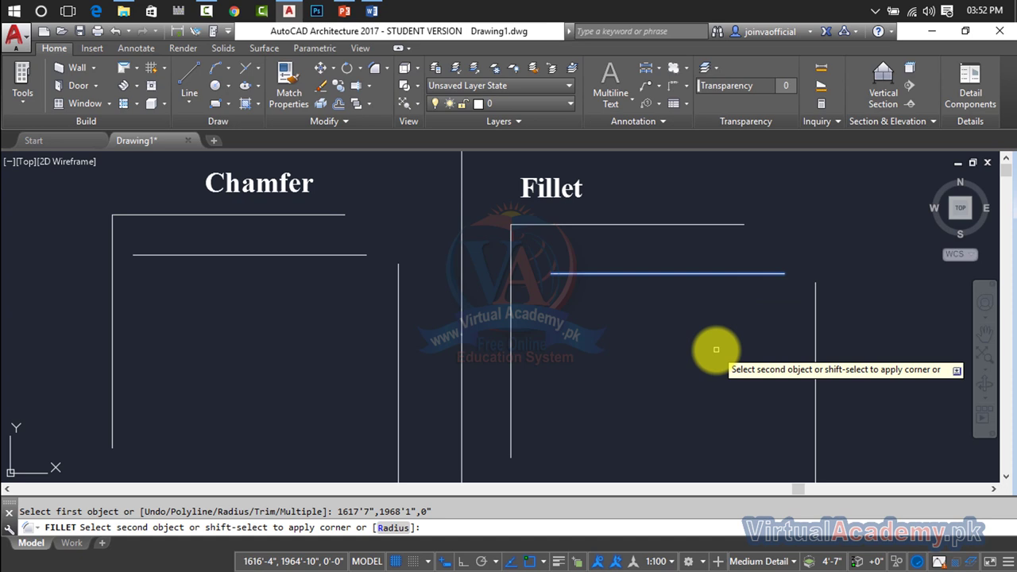
{"action": "left_click", "coordinate": [815, 343]}
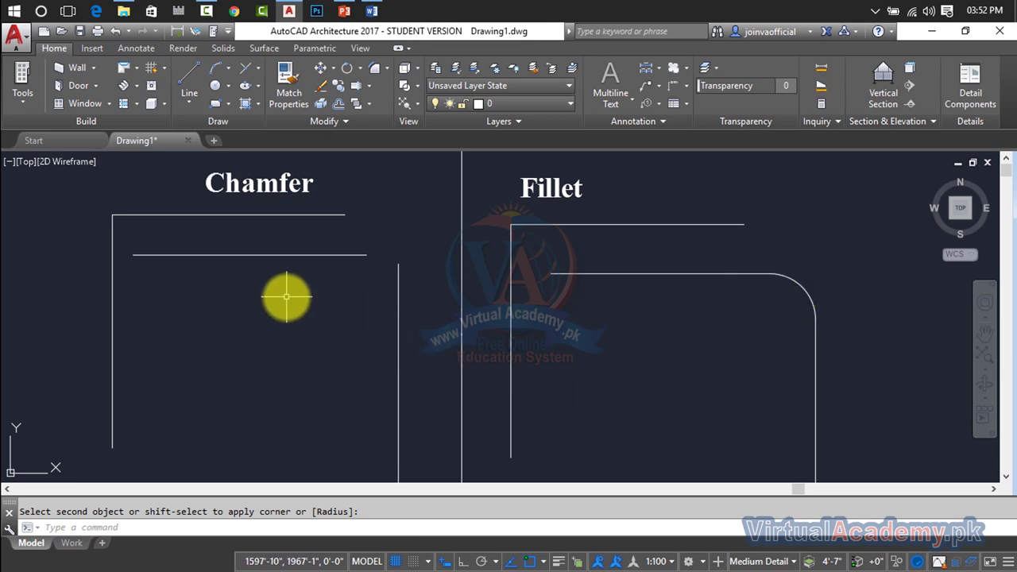
Step: Bevel the inner horizontal and right vertical Chamfer lines using the Distance method, 2' and 2'
{"action": "key", "text": "Escape"}
{"action": "type", "text": "CHa"}
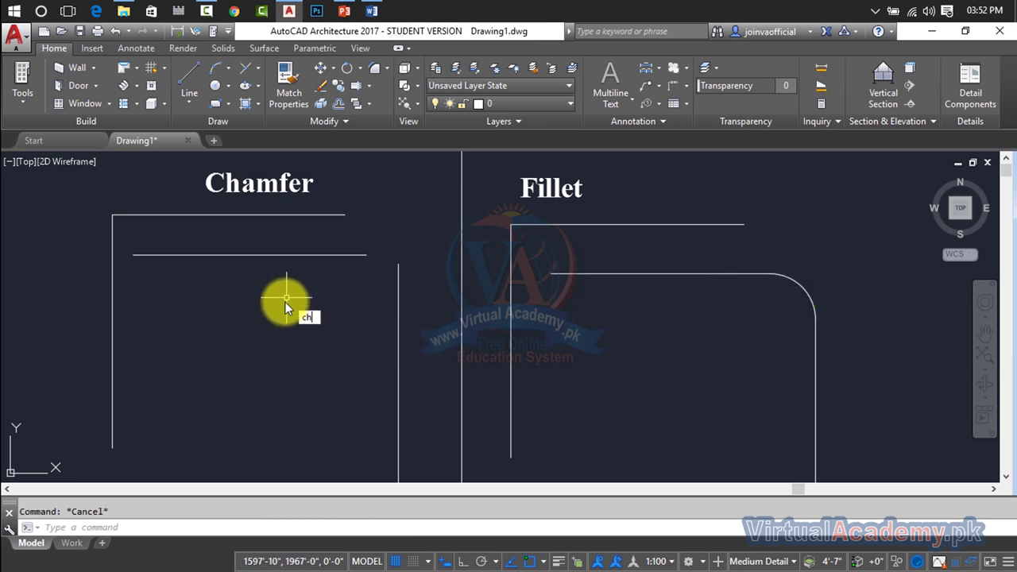
{"action": "key", "text": "Return"}
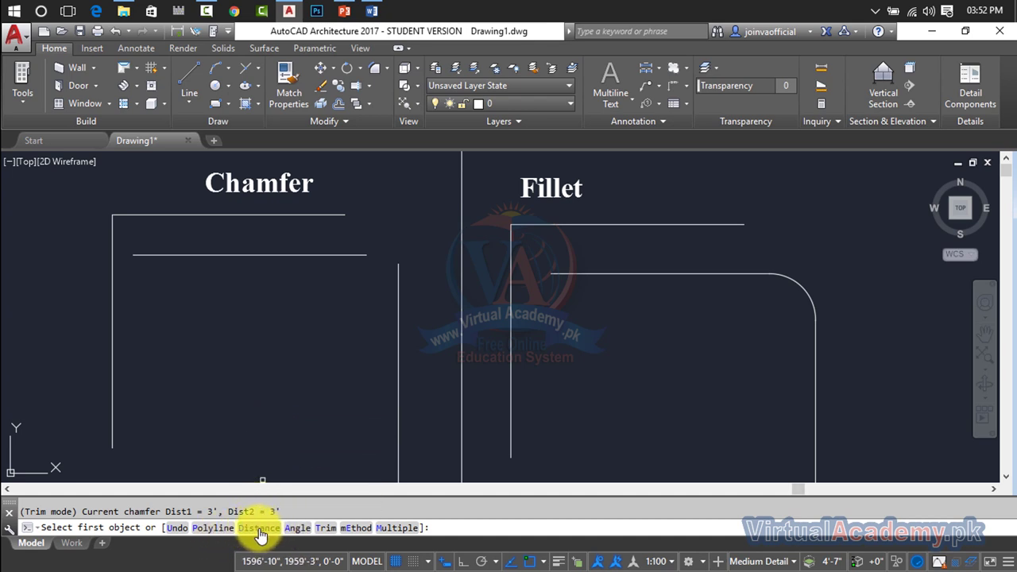
{"action": "left_click", "coordinate": [356, 528]}
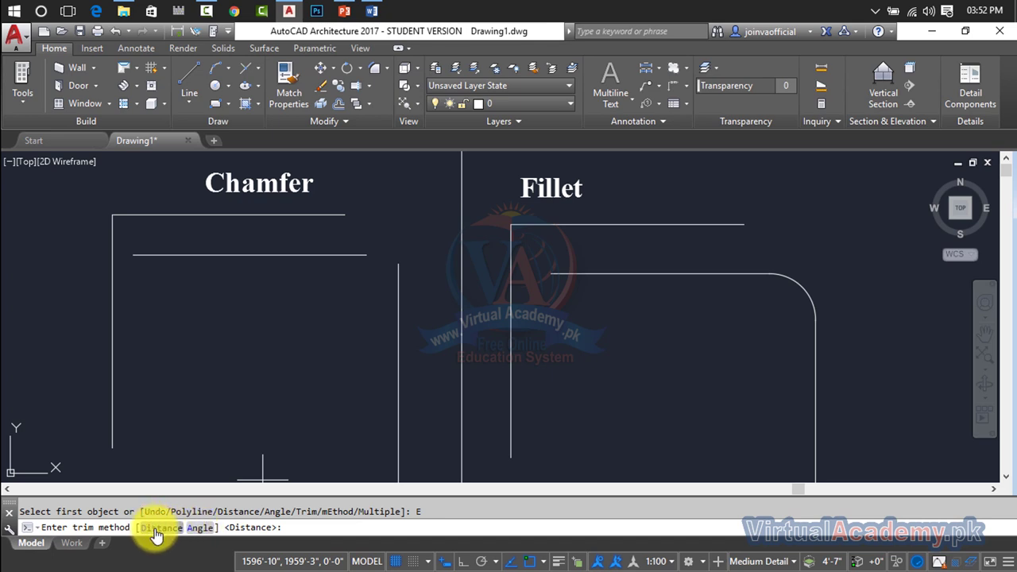
{"action": "left_click", "coordinate": [161, 528]}
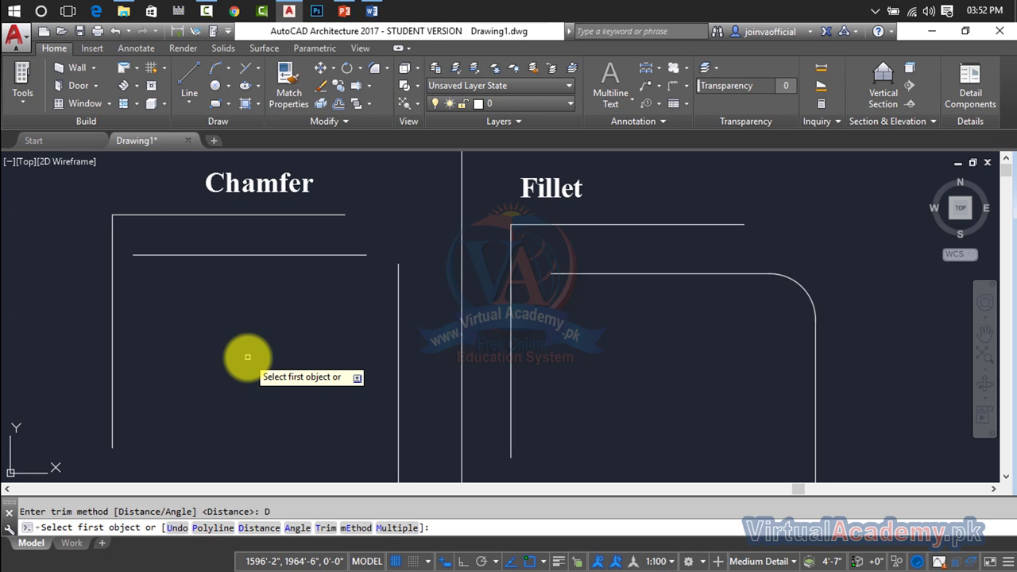
{"action": "left_click", "coordinate": [249, 527]}
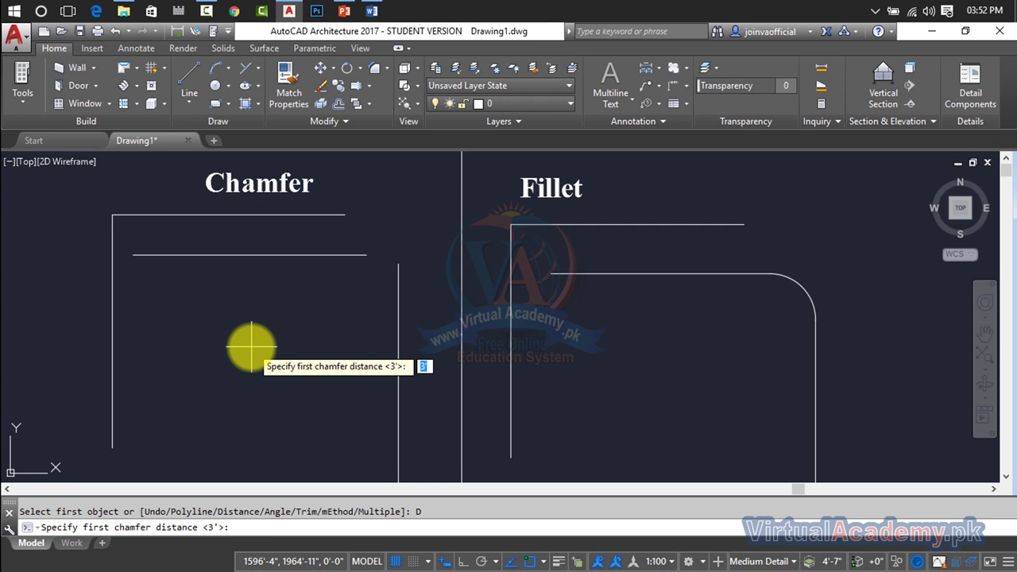
{"action": "type", "text": "2'"}
{"action": "key", "text": "Return"}
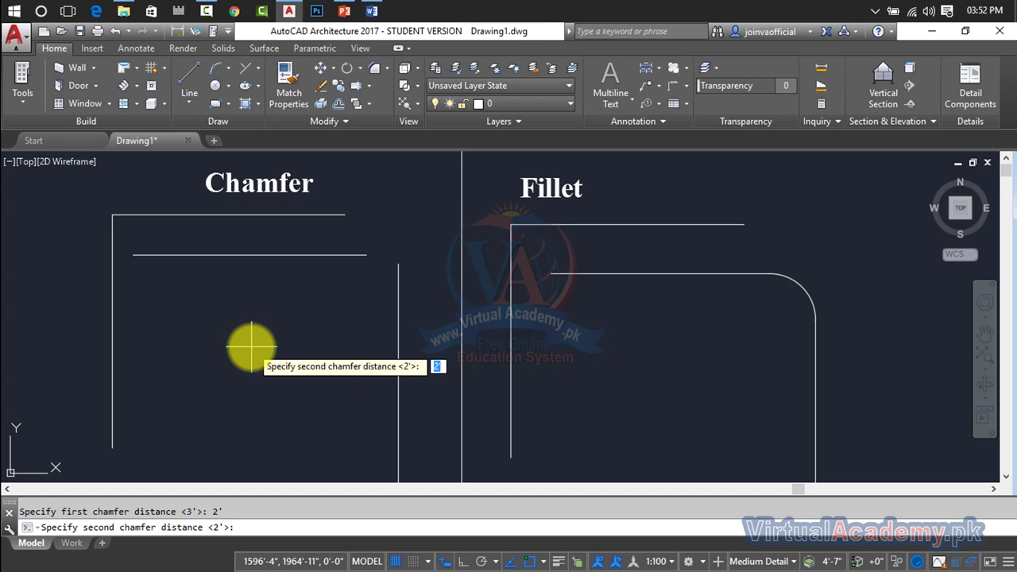
{"action": "key", "text": "Return"}
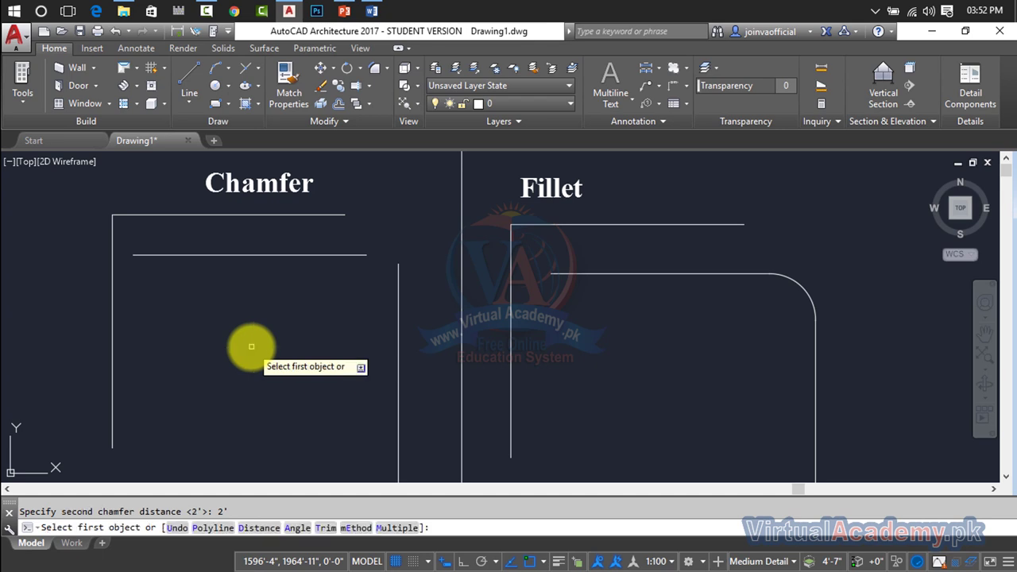
{"action": "left_click", "coordinate": [287, 255]}
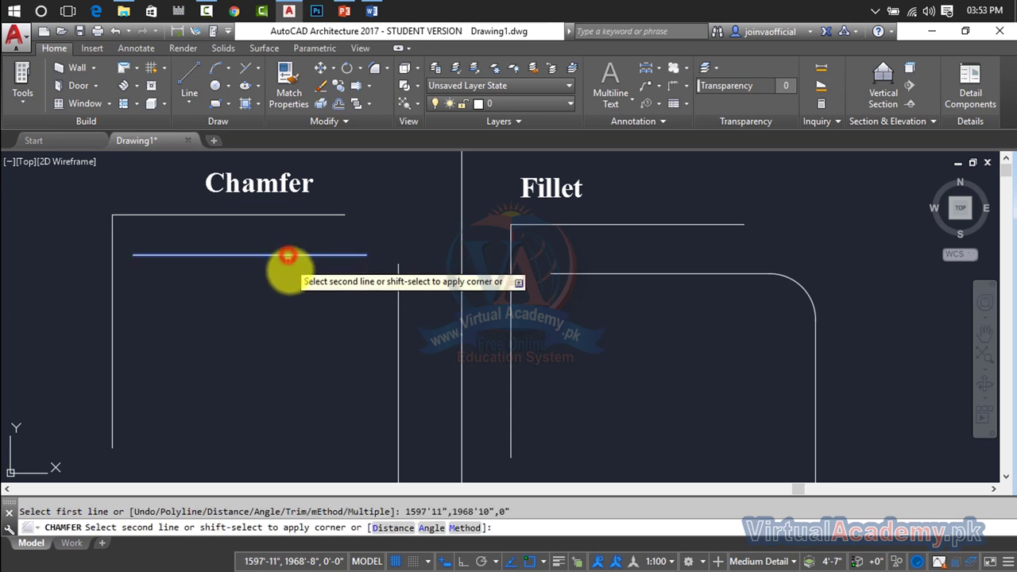
{"action": "left_click", "coordinate": [396, 309]}
{"action": "type", "text": "ch"}
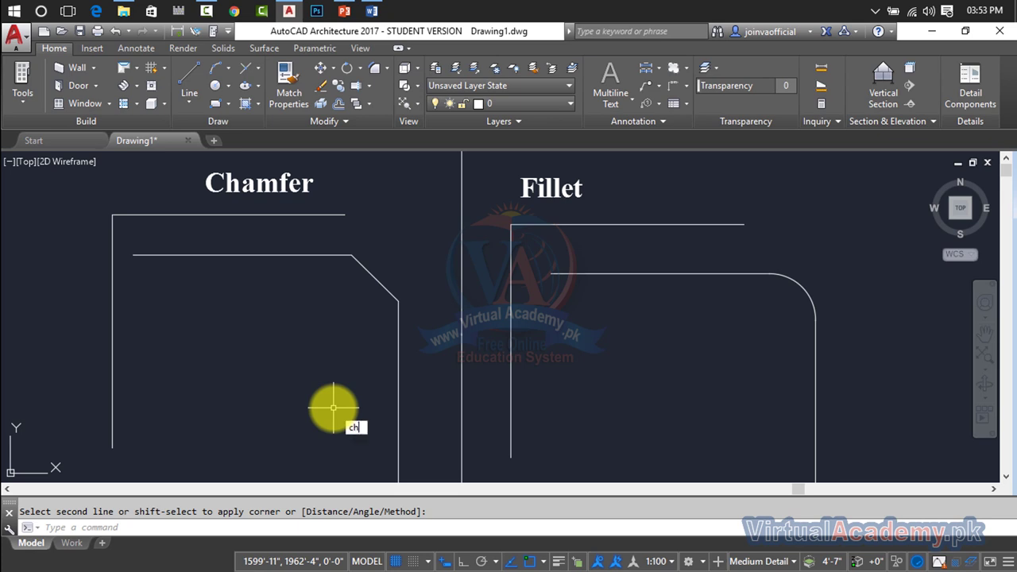
Step: Set both chamfer distances to 0; cancel the first attempt on the wrong lines
{"action": "type", "text": "a"}
{"action": "key", "text": "Return"}
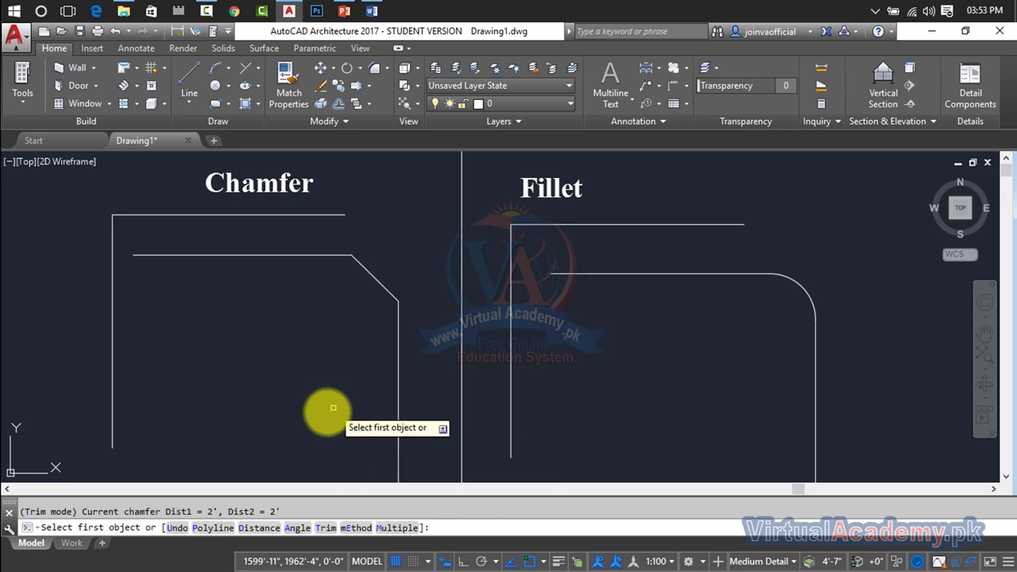
{"action": "left_click", "coordinate": [112, 257]}
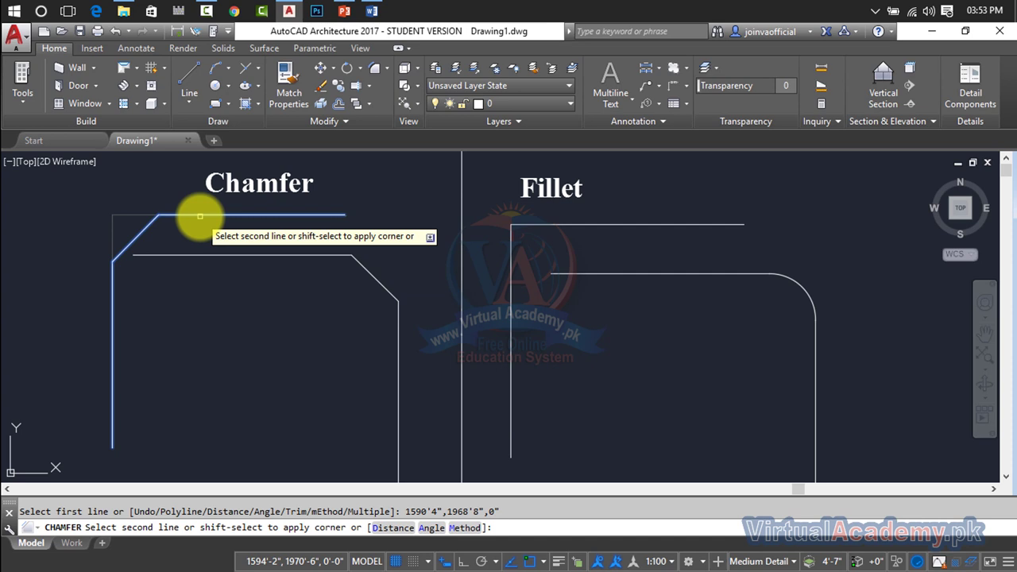
{"action": "left_click", "coordinate": [381, 527]}
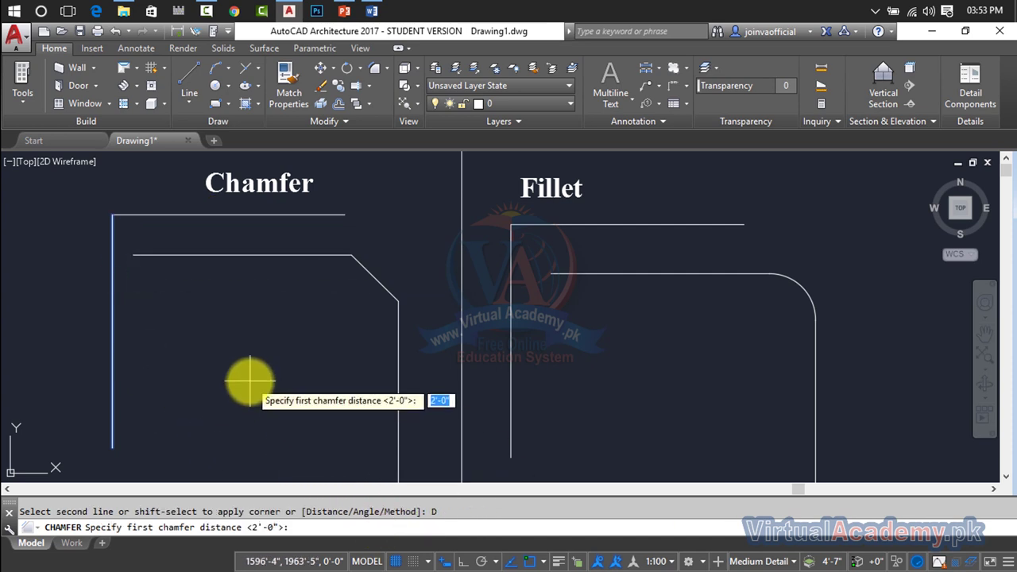
{"action": "type", "text": "0"}
{"action": "key", "text": "Return"}
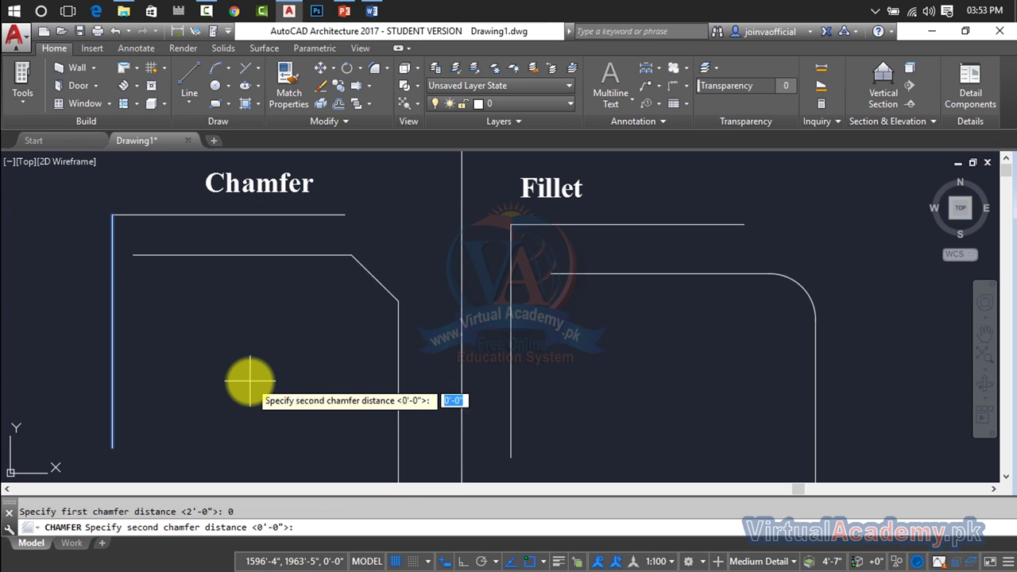
{"action": "key", "text": "Return"}
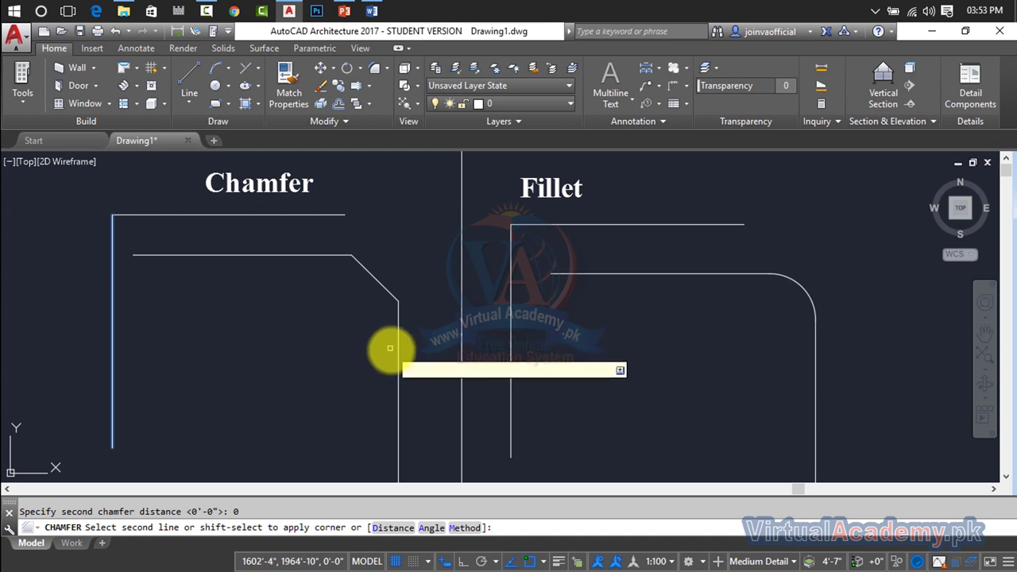
{"action": "left_click", "coordinate": [399, 357]}
{"action": "key", "text": "Escape"}
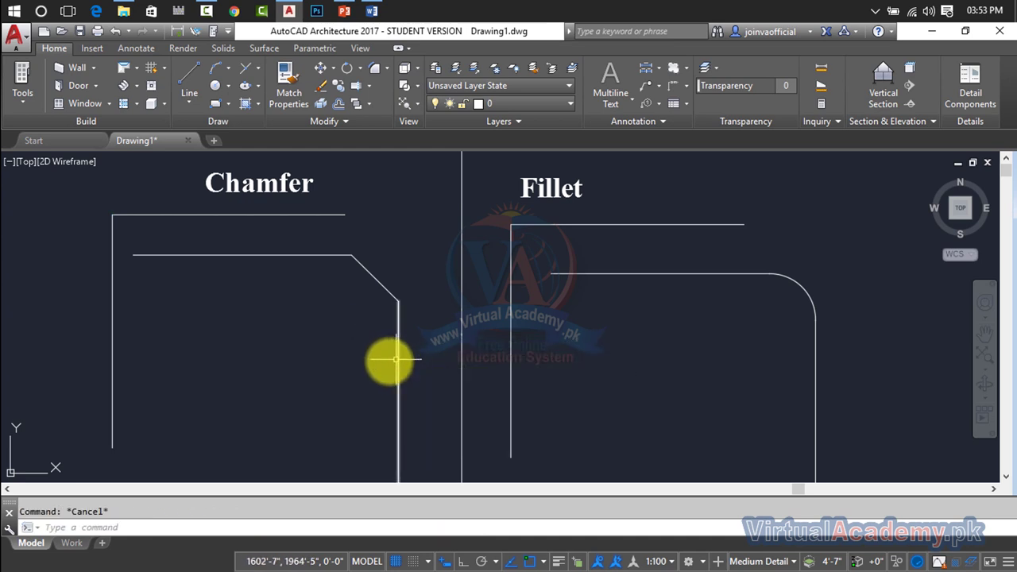
Step: Chamfer the right vertical and inner horizontal lines at zero distance into a square corner
{"action": "type", "text": "chamfer"}
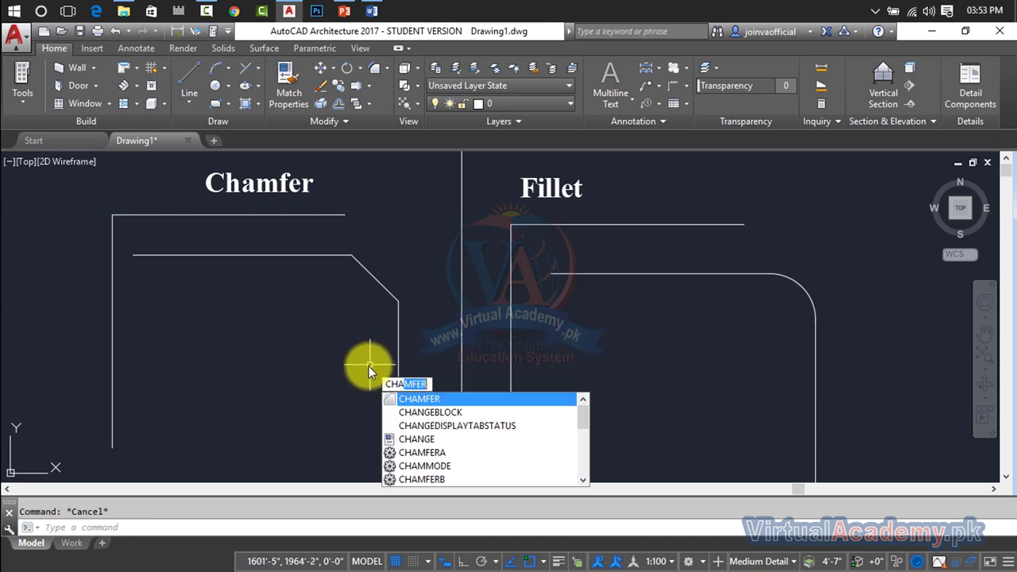
{"action": "key", "text": "Return"}
{"action": "left_click", "coordinate": [395, 395]}
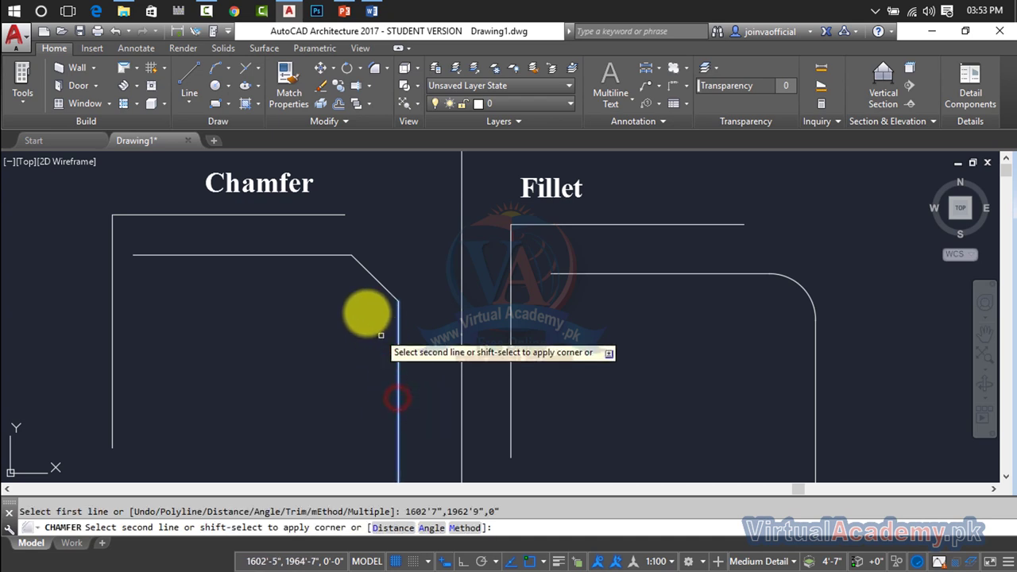
{"action": "left_click", "coordinate": [327, 255]}
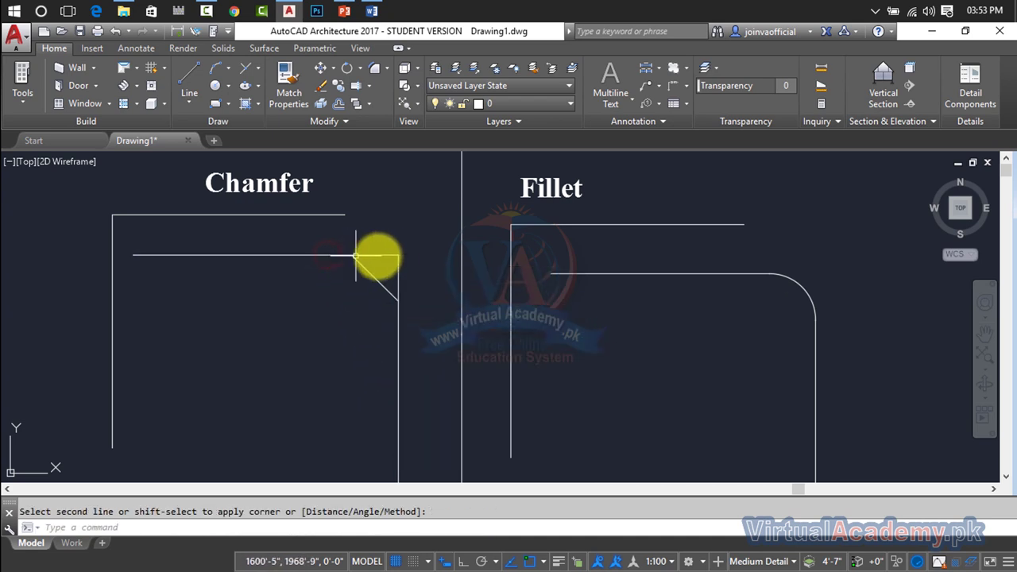
Step: Window-select and delete the leftover diagonal bevel
{"action": "left_click", "coordinate": [387, 292]}
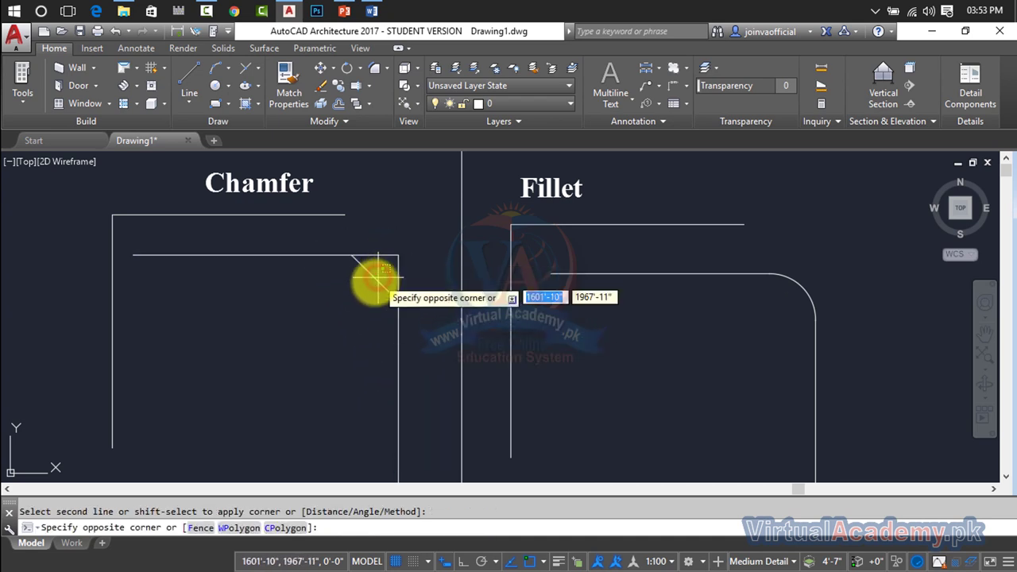
{"action": "left_click", "coordinate": [365, 278]}
{"action": "key", "text": "Delete"}
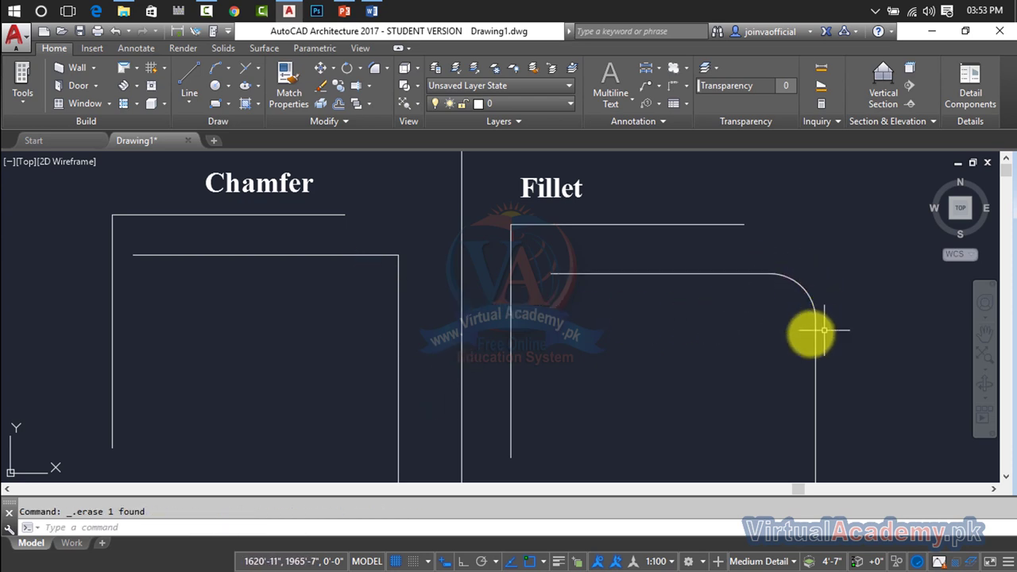
{"action": "type", "text": "f"}
Step: Fillet the right vertical and horizontal Fillet lines at radius 0 and select the leftover arc
{"action": "key", "text": "Return"}
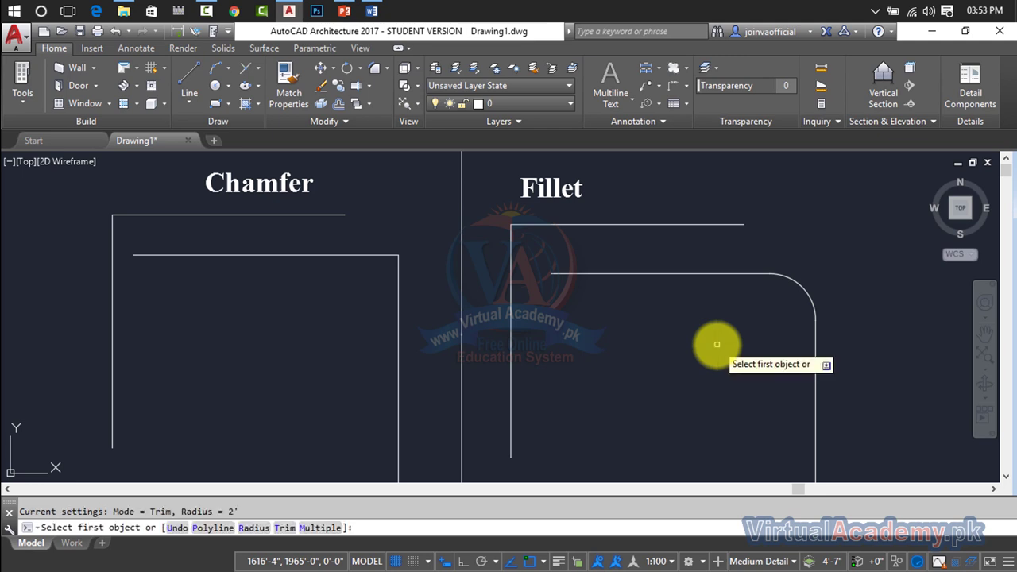
{"action": "left_click", "coordinate": [253, 527]}
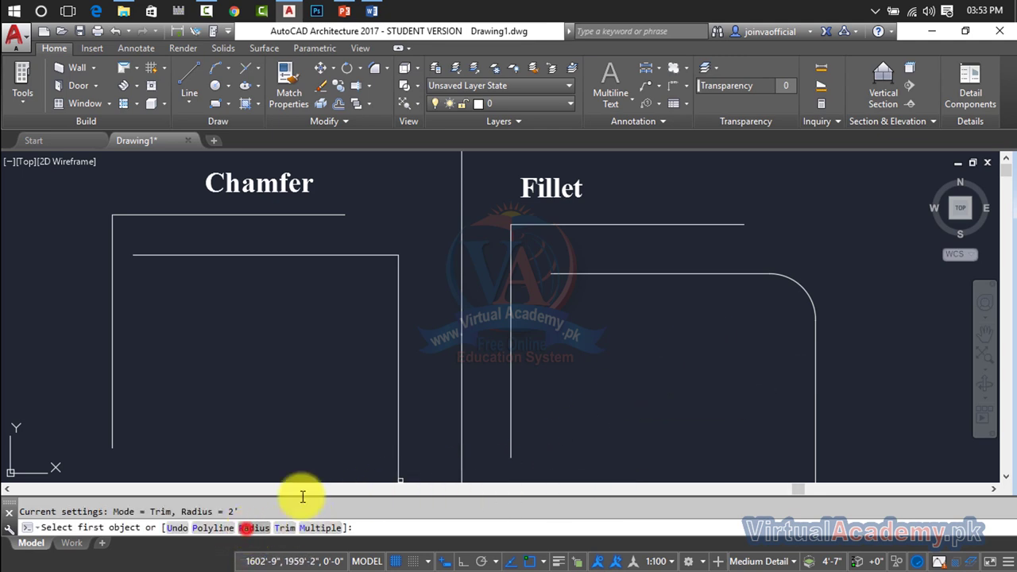
{"action": "type", "text": "0"}
{"action": "key", "text": "Return"}
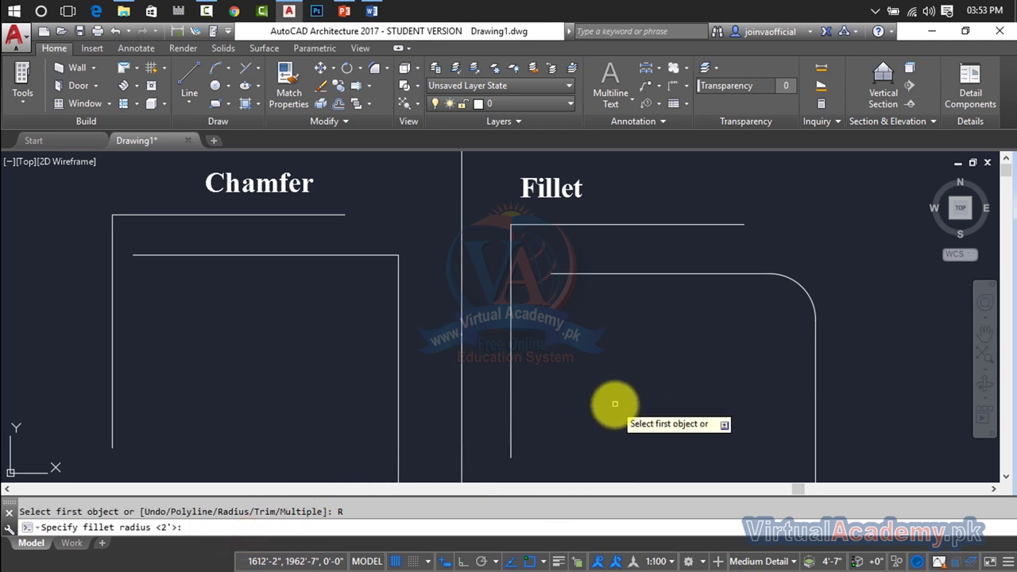
{"action": "left_click", "coordinate": [816, 344]}
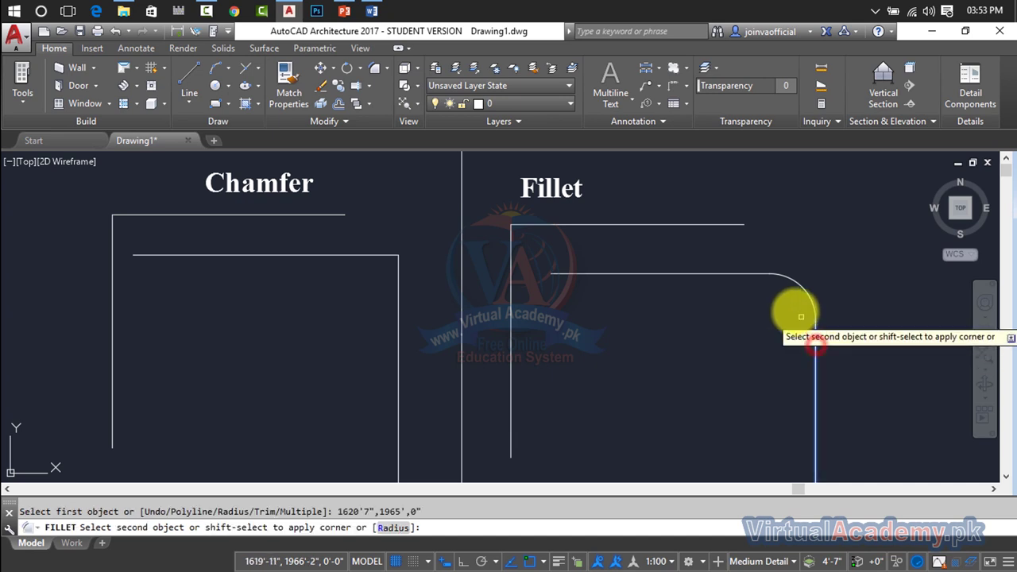
{"action": "left_click", "coordinate": [752, 274]}
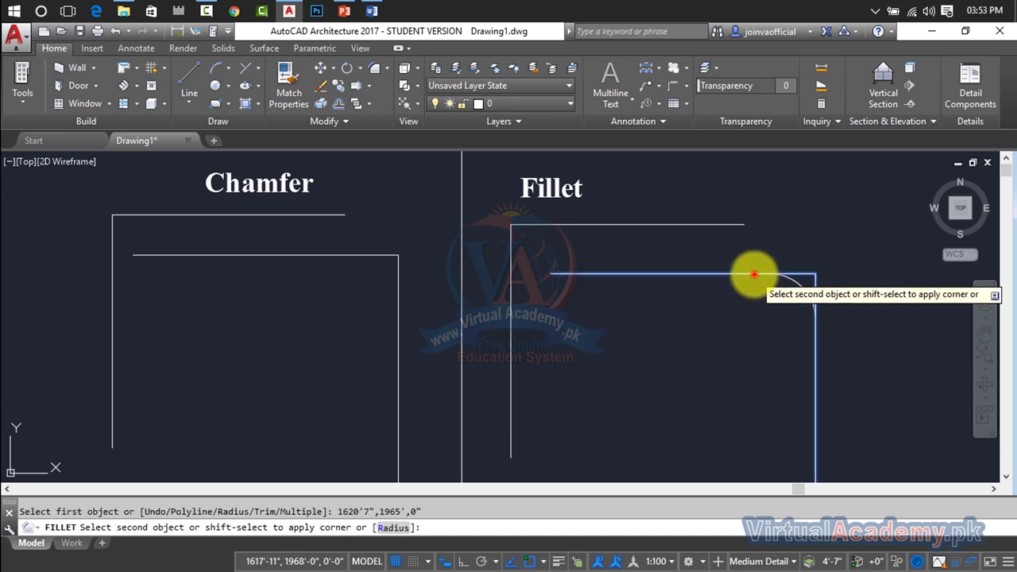
{"action": "left_click", "coordinate": [801, 285]}
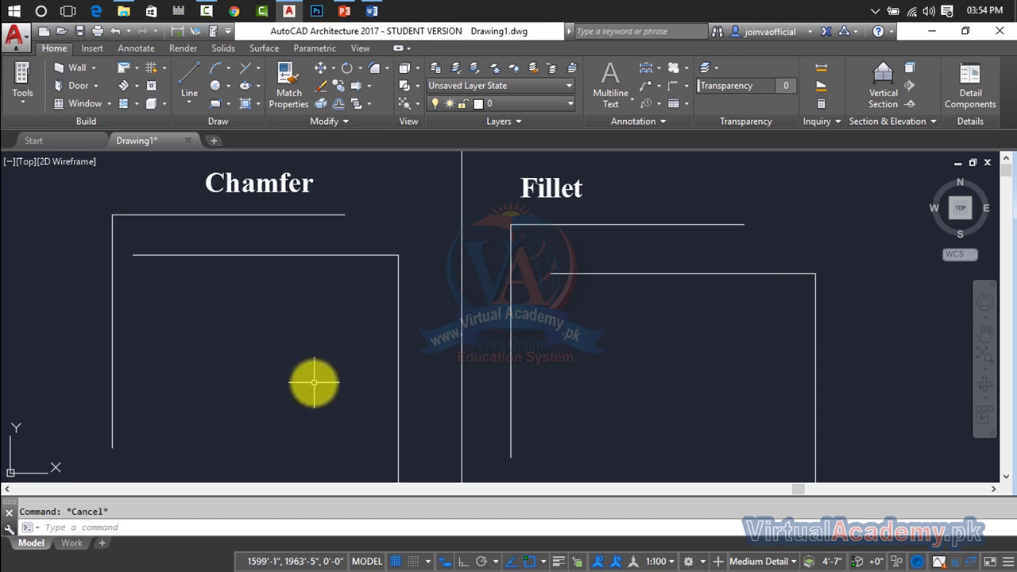
Step: Start a fillet in No trim mode and begin entering a radius of 30
{"action": "key", "text": "Return"}
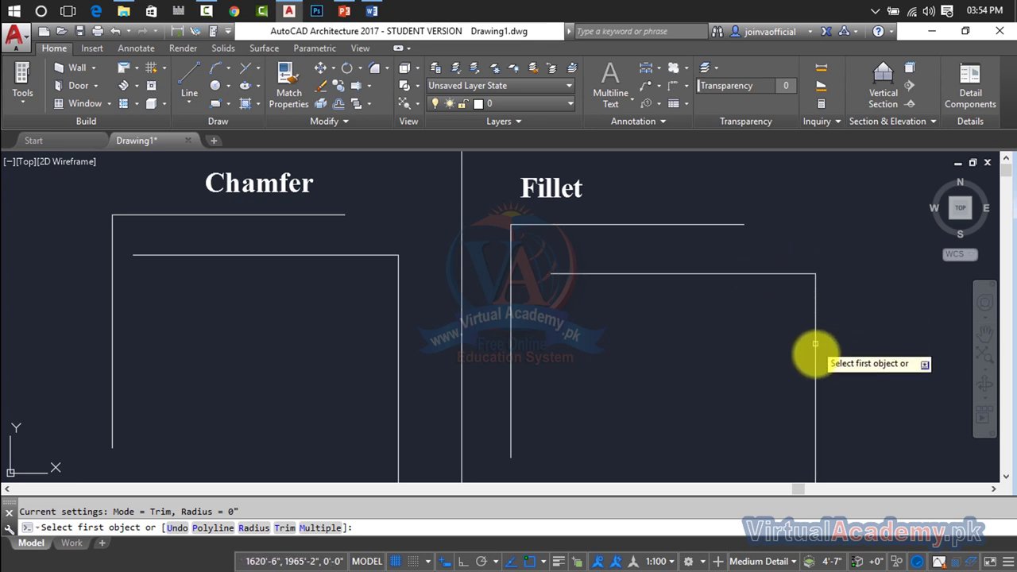
{"action": "left_click", "coordinate": [287, 529]}
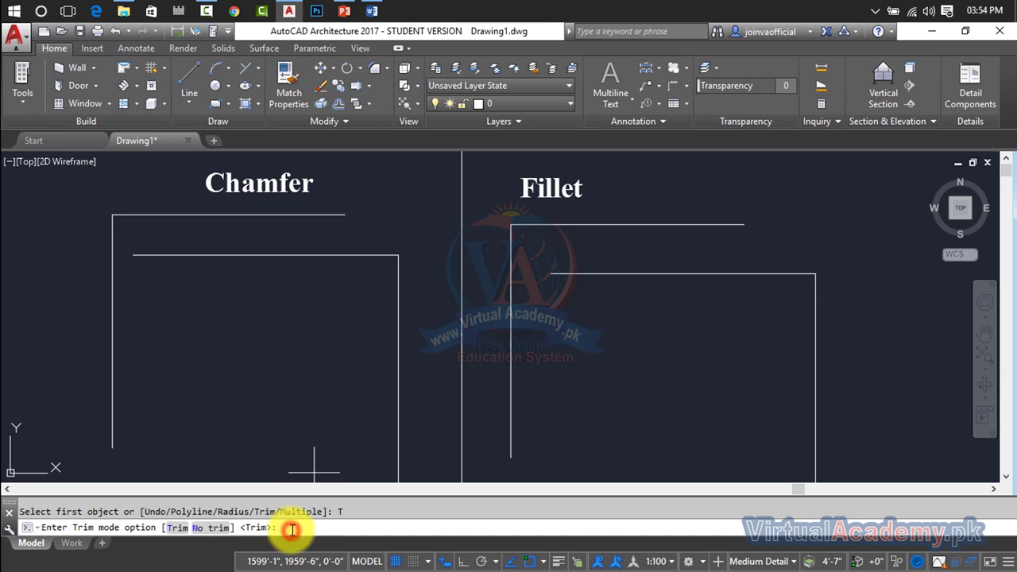
{"action": "left_click", "coordinate": [205, 529]}
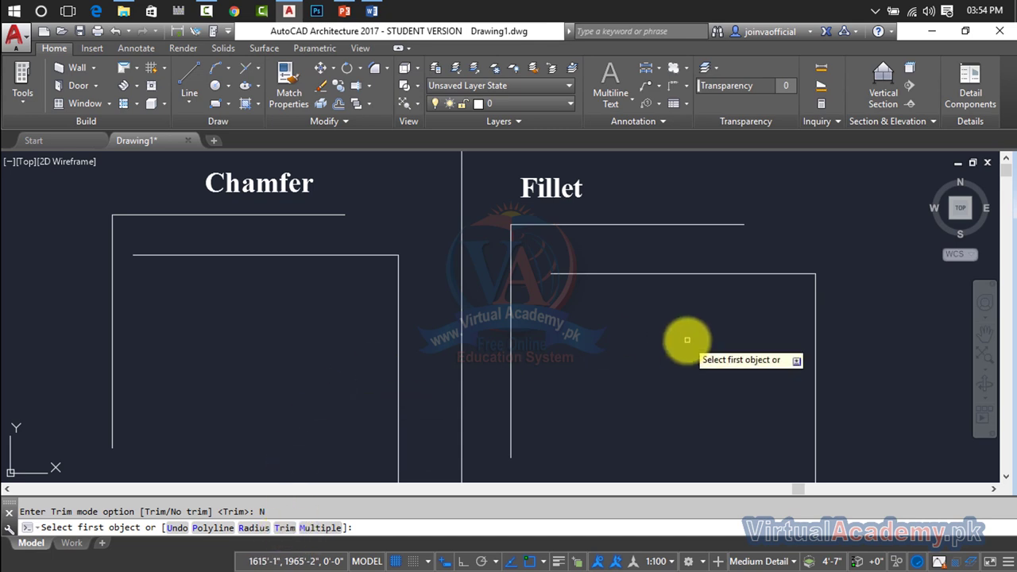
{"action": "left_click", "coordinate": [254, 527]}
{"action": "type", "text": "30"}
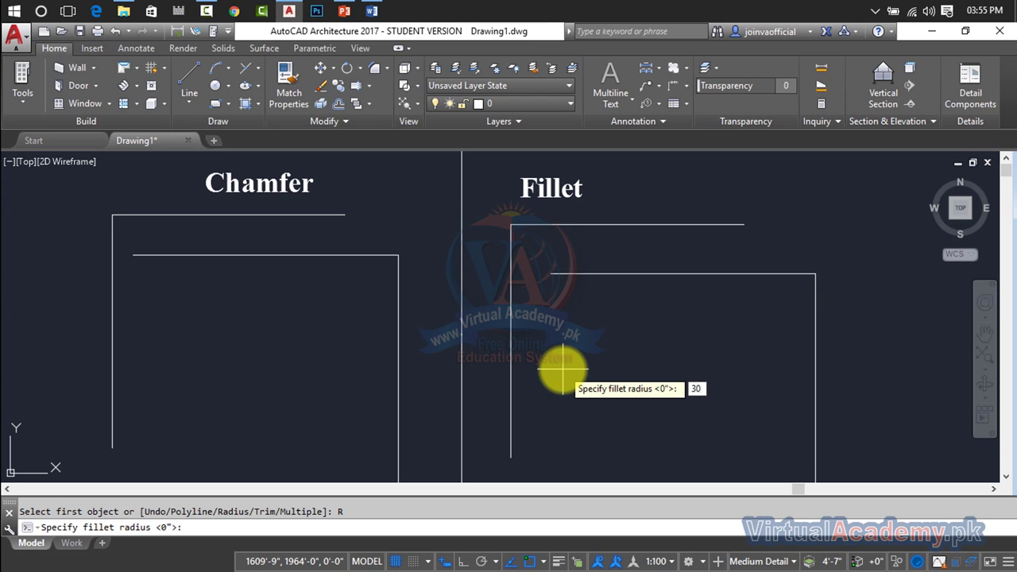
Step: Round the inner Fillet corner with a 30-radius arc, leaving the original lines untrimmed
{"action": "key", "text": "Return"}
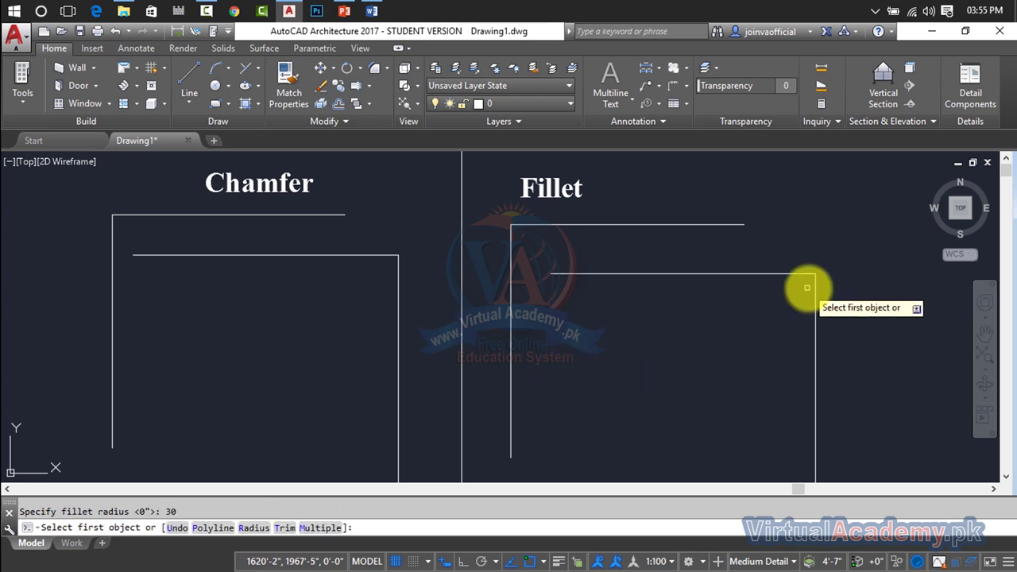
{"action": "left_click", "coordinate": [815, 325]}
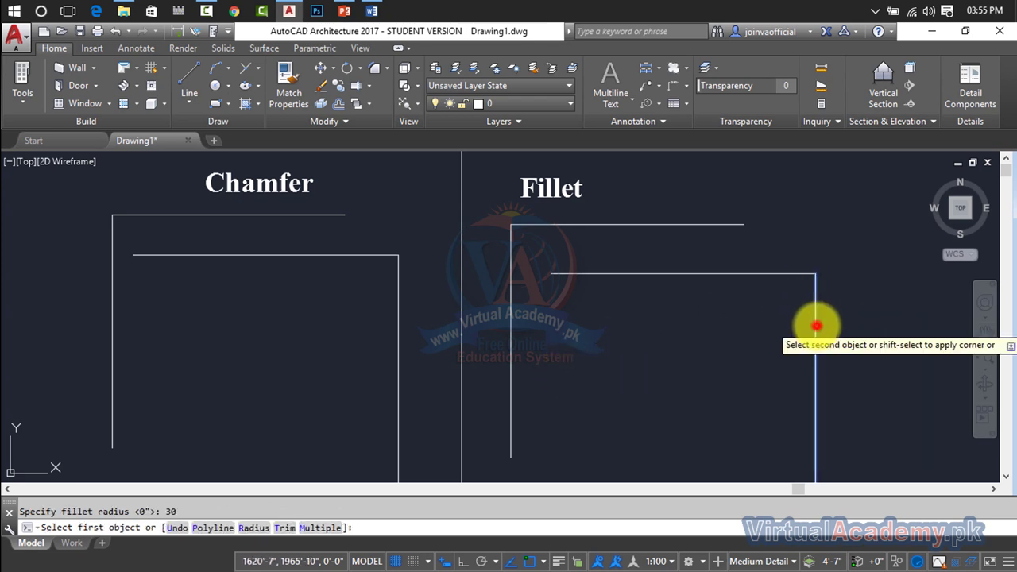
{"action": "left_click", "coordinate": [741, 274]}
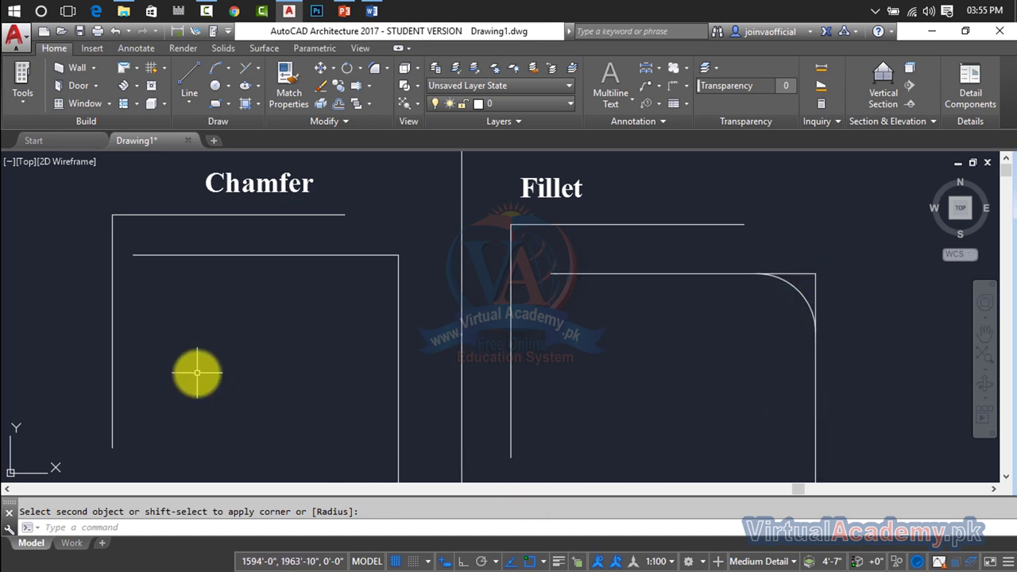
{"action": "key", "text": "Escape"}
Step: Set chamfer to No trim with distances 2 and 2, picking the inner horizontal line first
{"action": "type", "text": "CHa"}
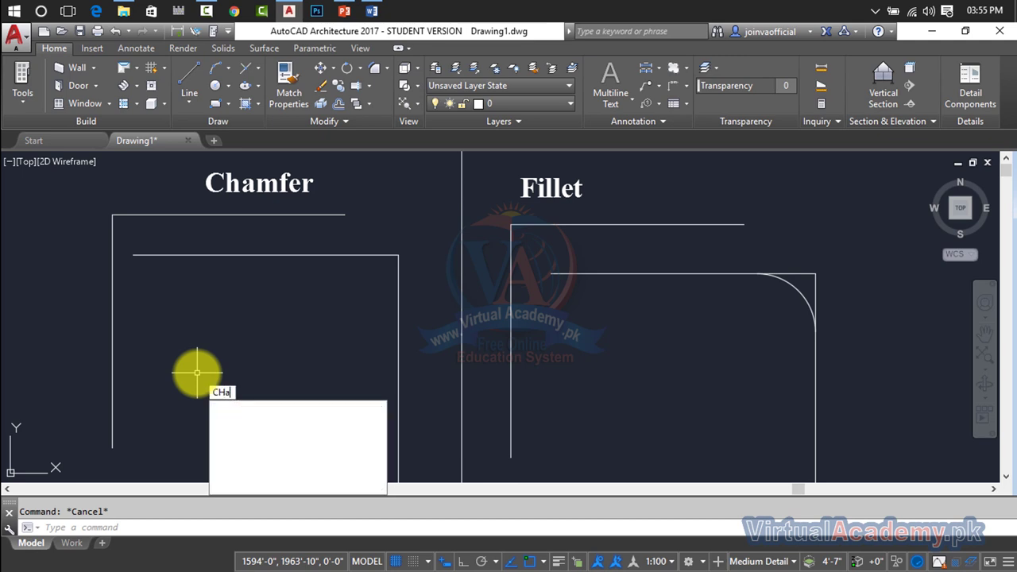
{"action": "key", "text": "Return"}
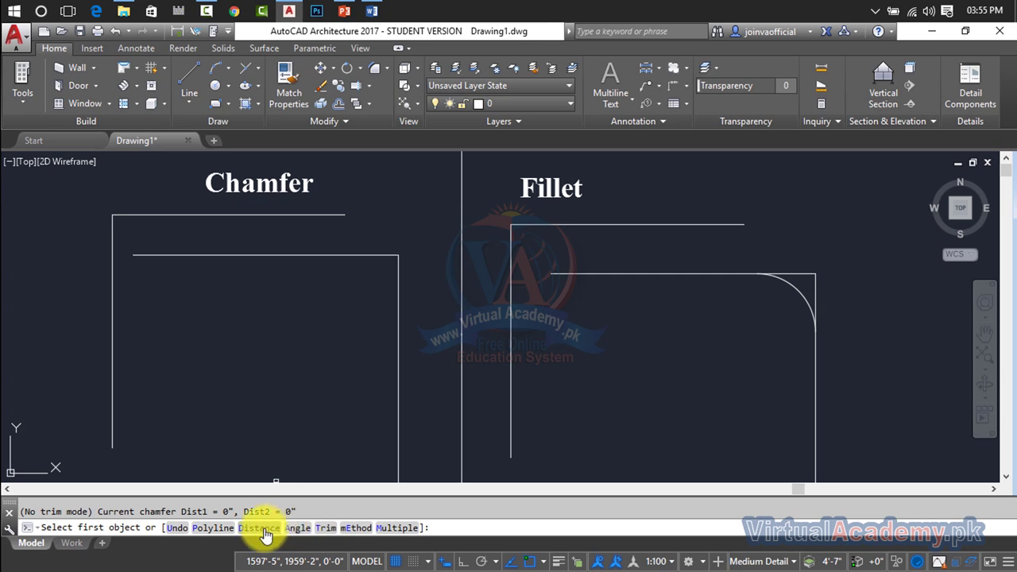
{"action": "left_click", "coordinate": [318, 528]}
{"action": "type", "text": "n"}
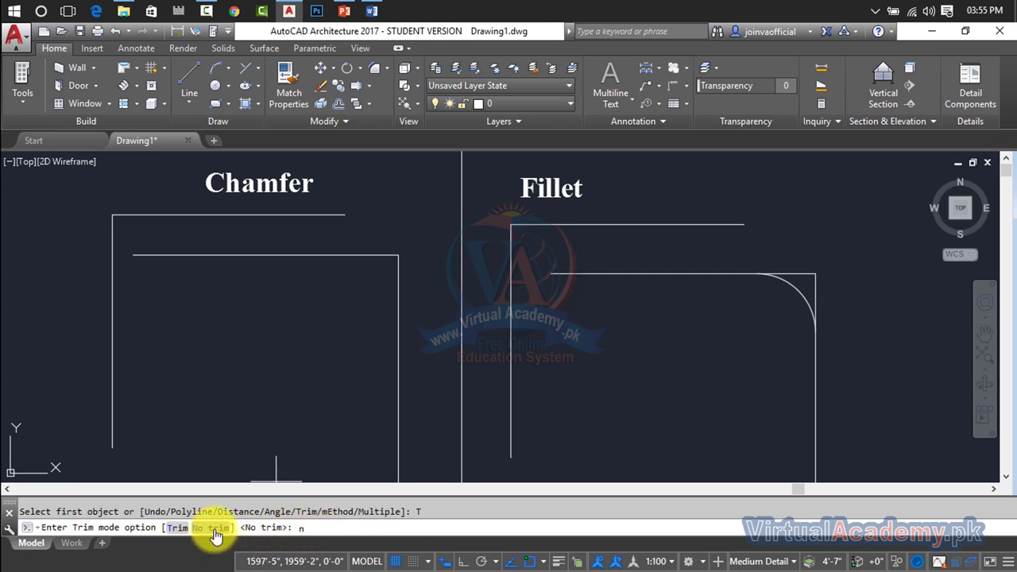
{"action": "left_click", "coordinate": [213, 528]}
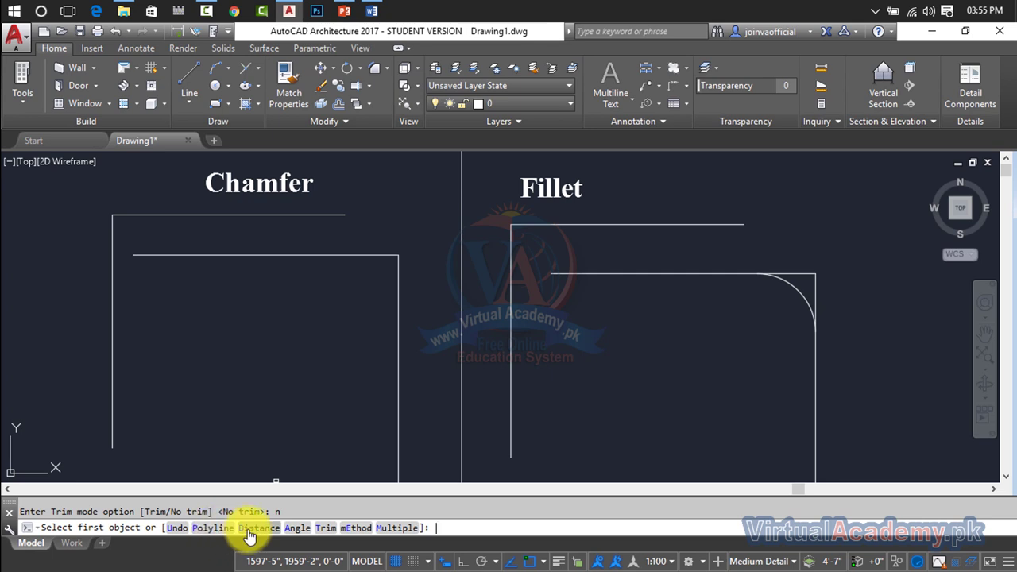
{"action": "left_click", "coordinate": [247, 527]}
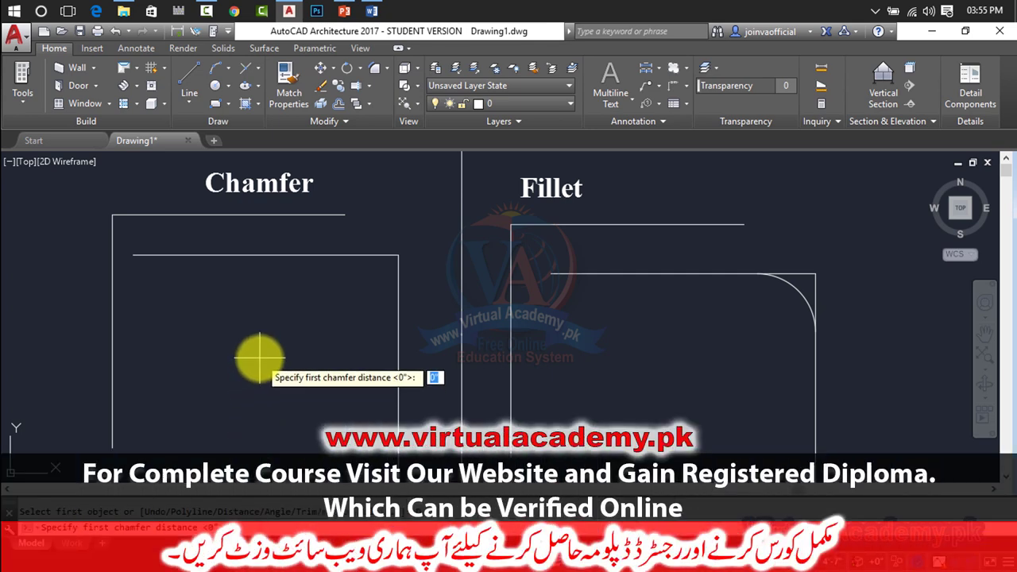
{"action": "key", "text": "Return"}
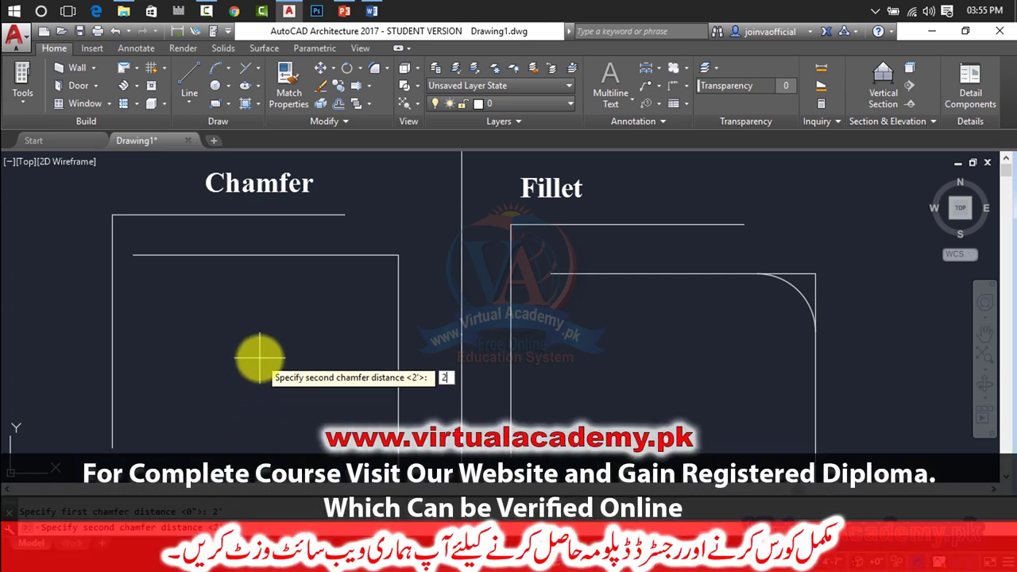
{"action": "key", "text": "Return"}
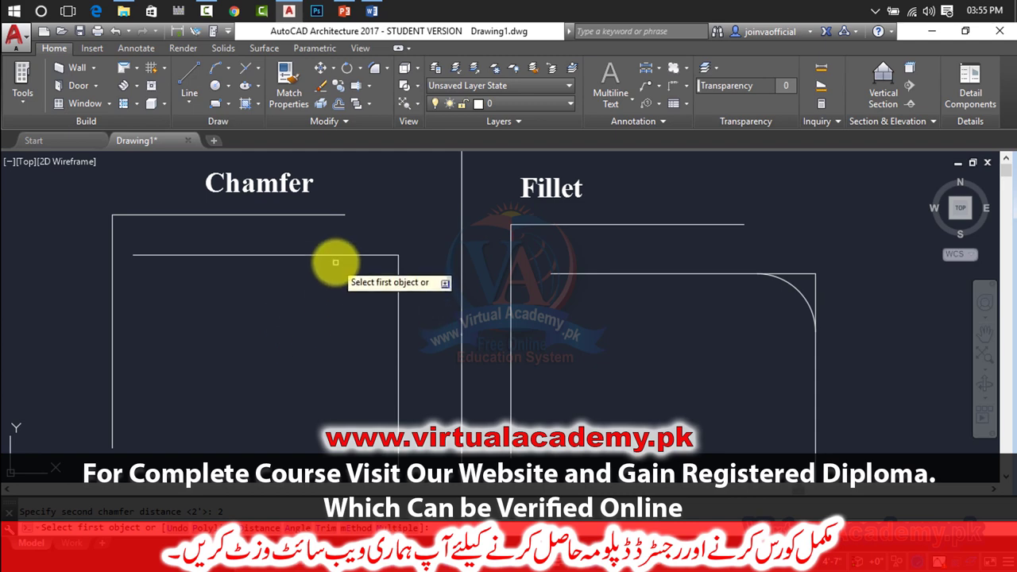
{"action": "left_click", "coordinate": [335, 255]}
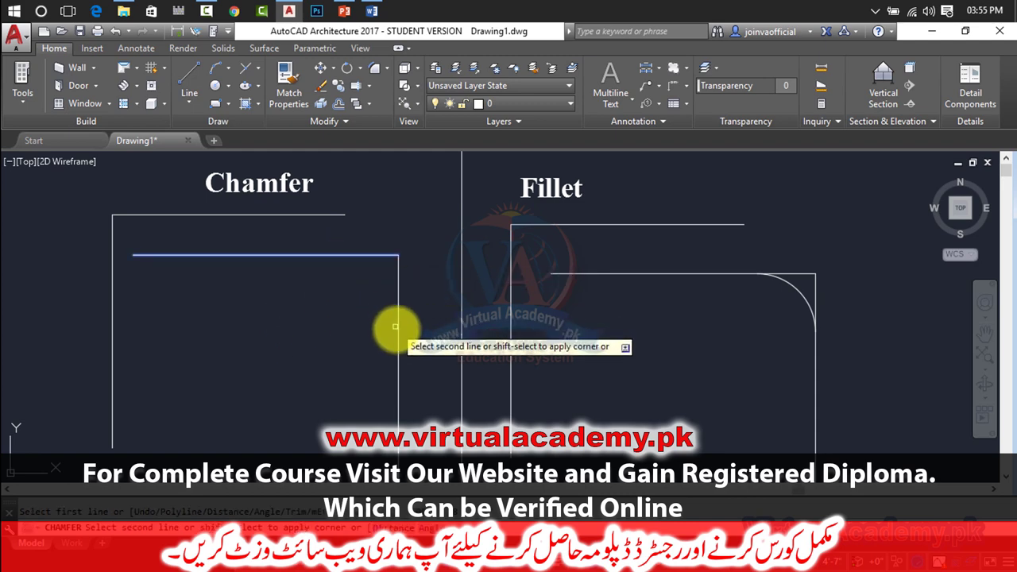
{"action": "scroll", "coordinate": [394, 294], "scroll_direction": "up", "scroll_amount": 3}
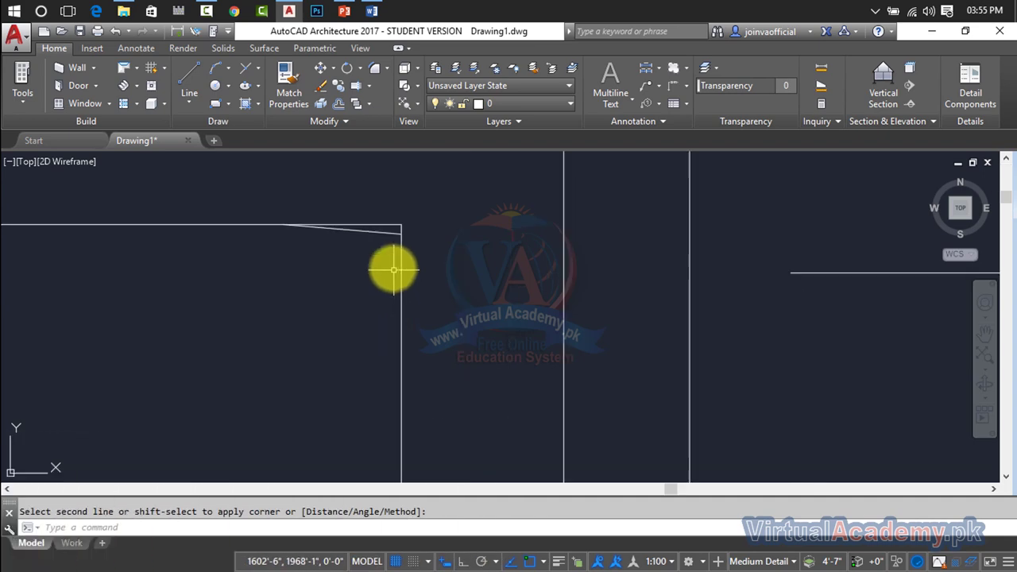
{"action": "scroll", "coordinate": [400, 223], "scroll_direction": "up", "scroll_amount": 2}
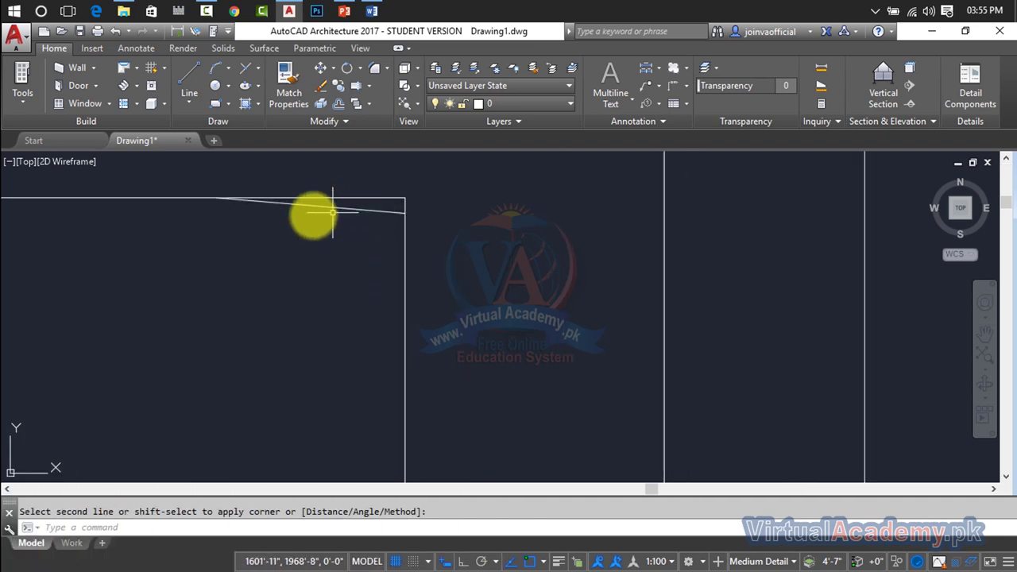
Step: Undo, then bevel the inner Chamfer corner with a 2' by 2' diagonal, keeping lines untrimmed
{"action": "key", "text": "ctrl+z"}
{"action": "type", "text": "CH"}
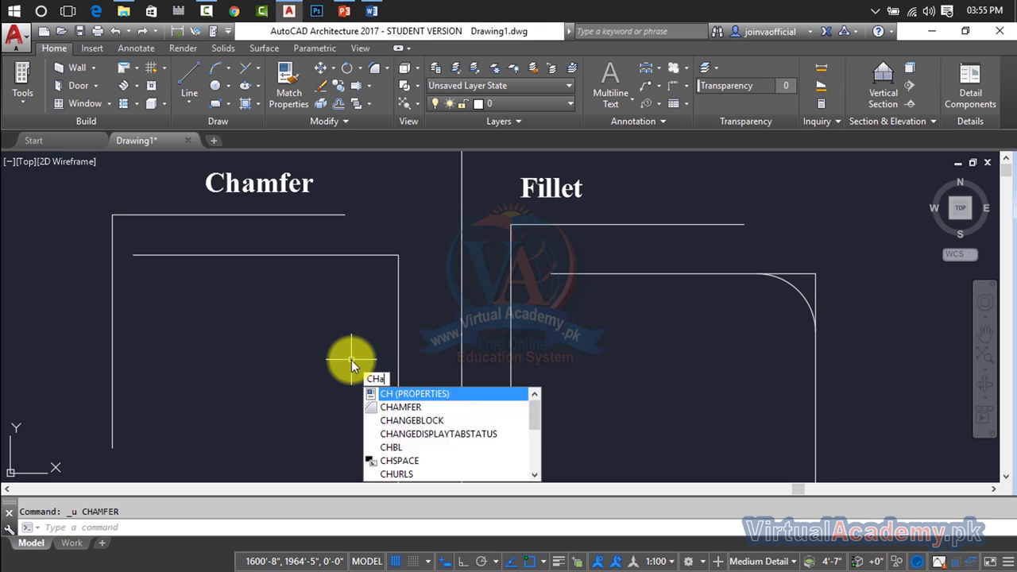
{"action": "type", "text": "a"}
{"action": "key", "text": "Return"}
{"action": "left_click", "coordinate": [253, 528]}
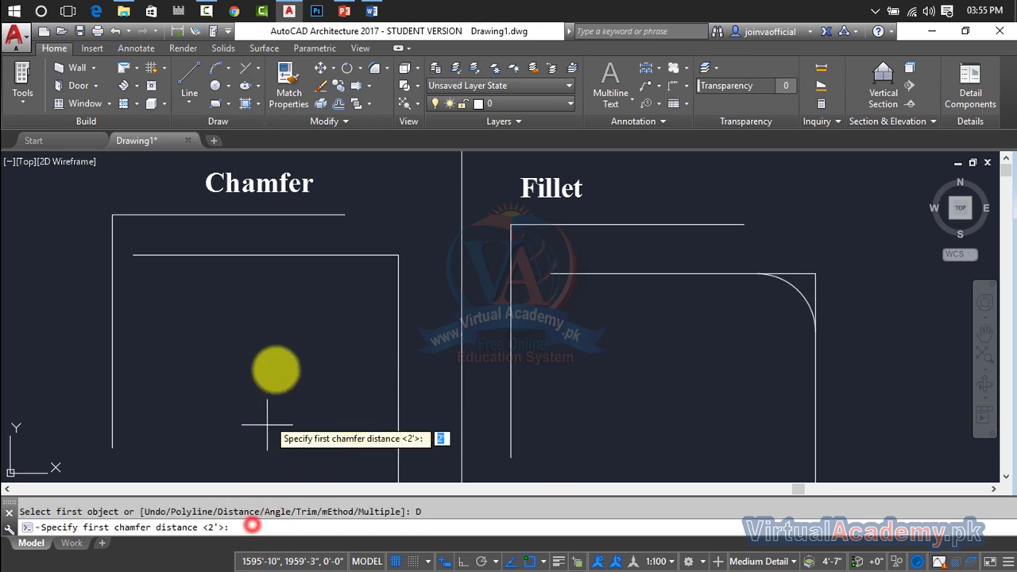
{"action": "key", "text": "Return"}
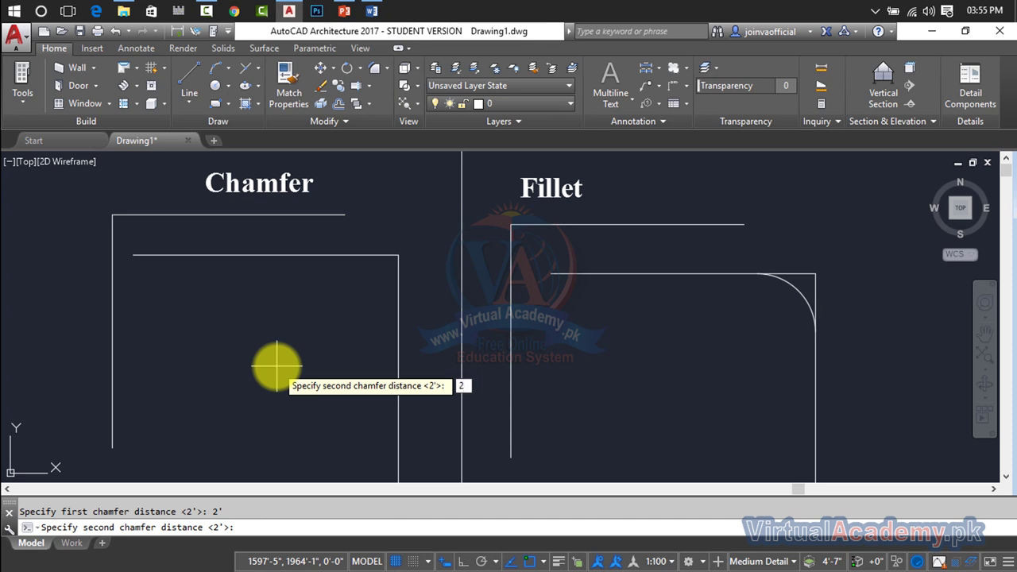
{"action": "key", "text": "Return"}
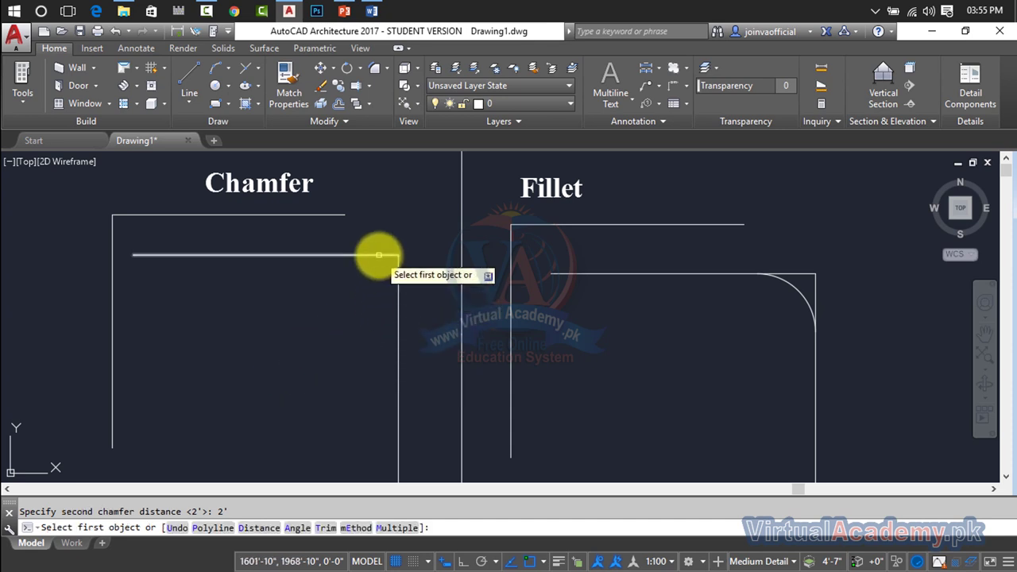
{"action": "left_click", "coordinate": [379, 255]}
{"action": "left_click", "coordinate": [398, 314]}
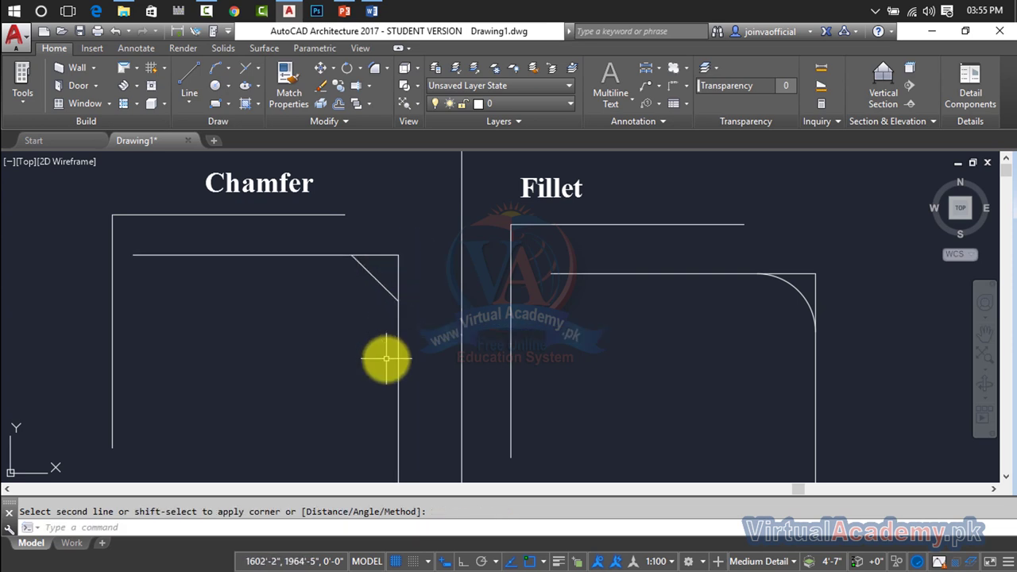
{"action": "middle_click_drag", "start_coordinate": [384, 358], "coordinate": [481, 334]}
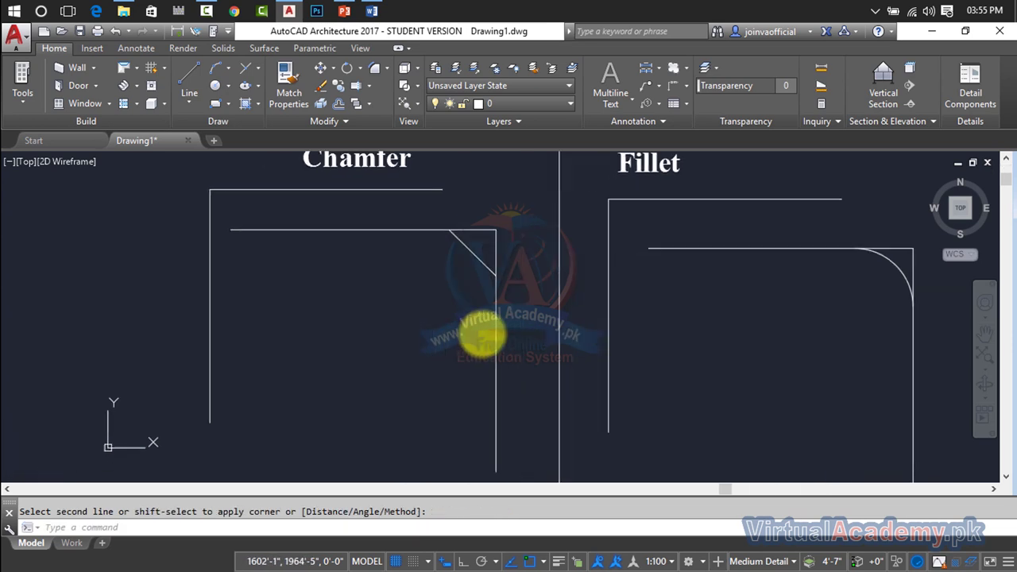
{"action": "key", "text": "Escape"}
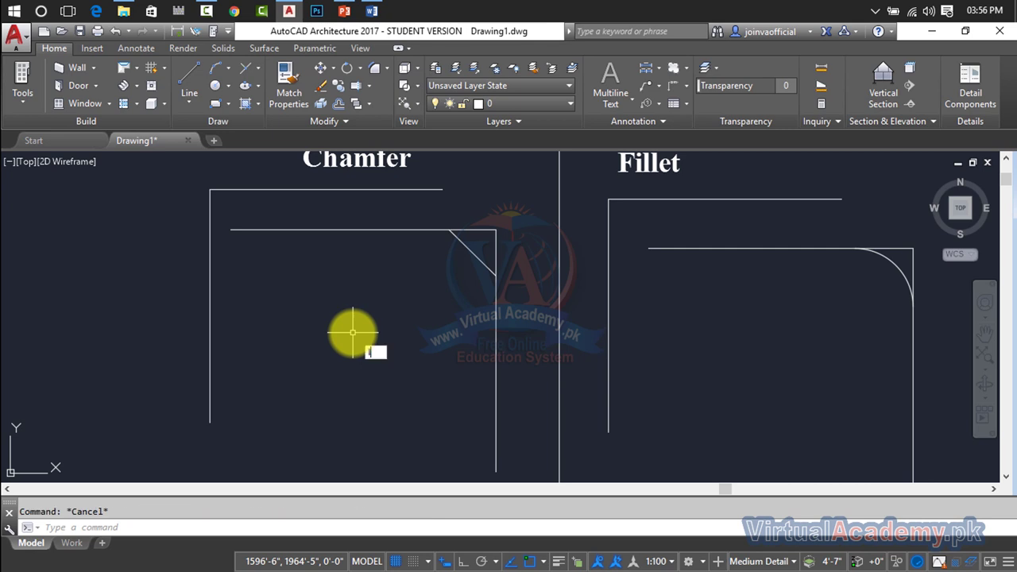
Step: Draw a horizontal line with Ortho on and a separate vertical line below it
{"action": "key", "text": "Return"}
{"action": "left_click", "coordinate": [264, 302]}
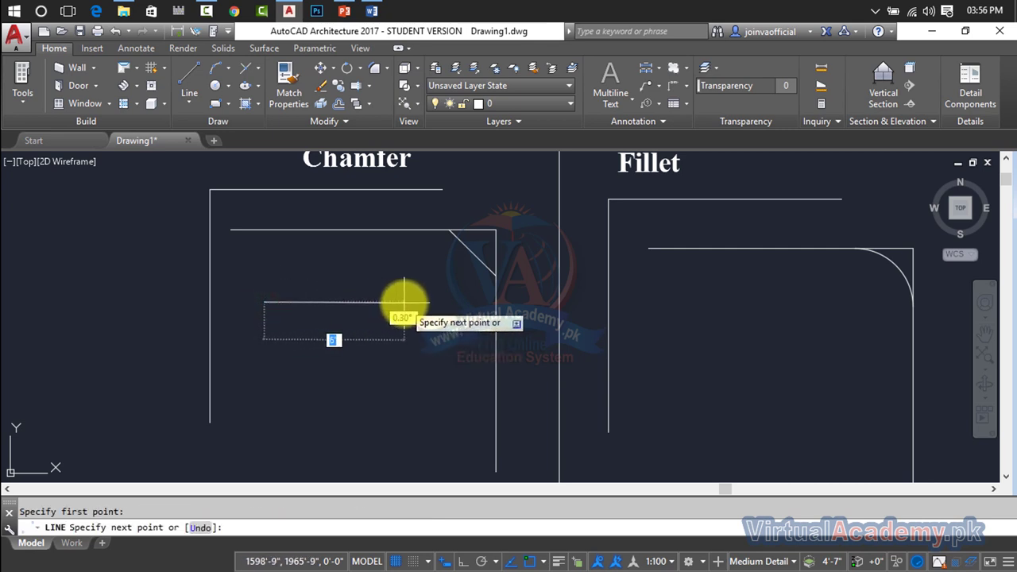
{"action": "key", "text": "F8"}
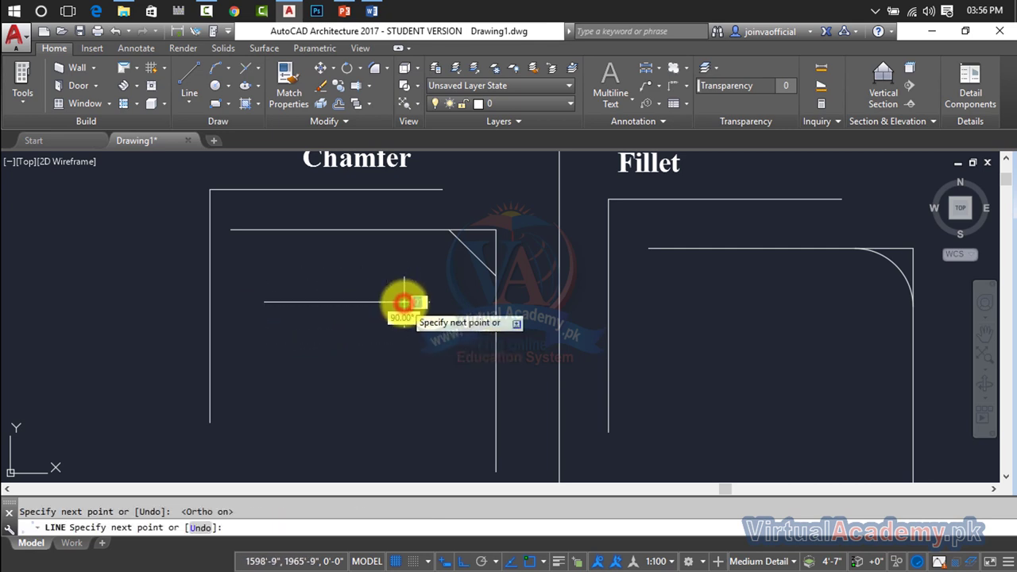
{"action": "left_click", "coordinate": [404, 302]}
{"action": "key", "text": "Return"}
{"action": "key", "text": "Return"}
{"action": "left_click", "coordinate": [437, 311]}
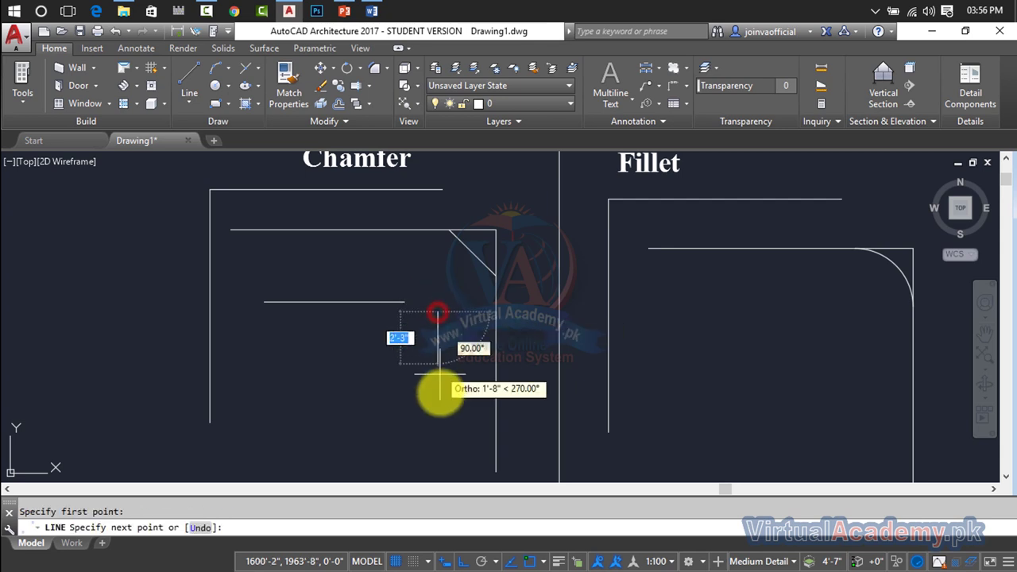
{"action": "left_click", "coordinate": [438, 439]}
{"action": "key", "text": "Escape"}
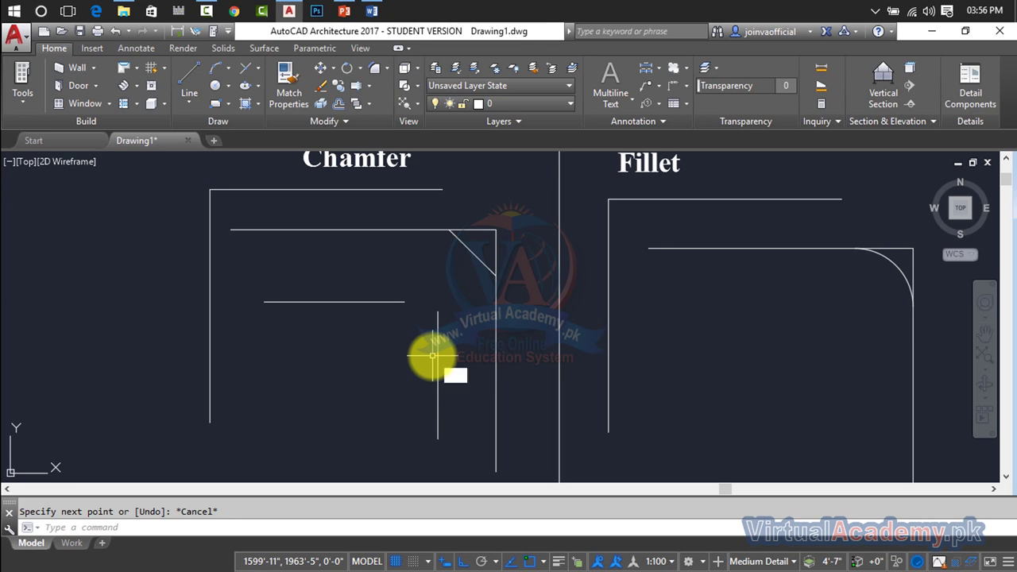
Step: Switch chamfer to Trim mode, try picking the new vertical line, then cancel
{"action": "type", "text": "cha"}
{"action": "key", "text": "Return"}
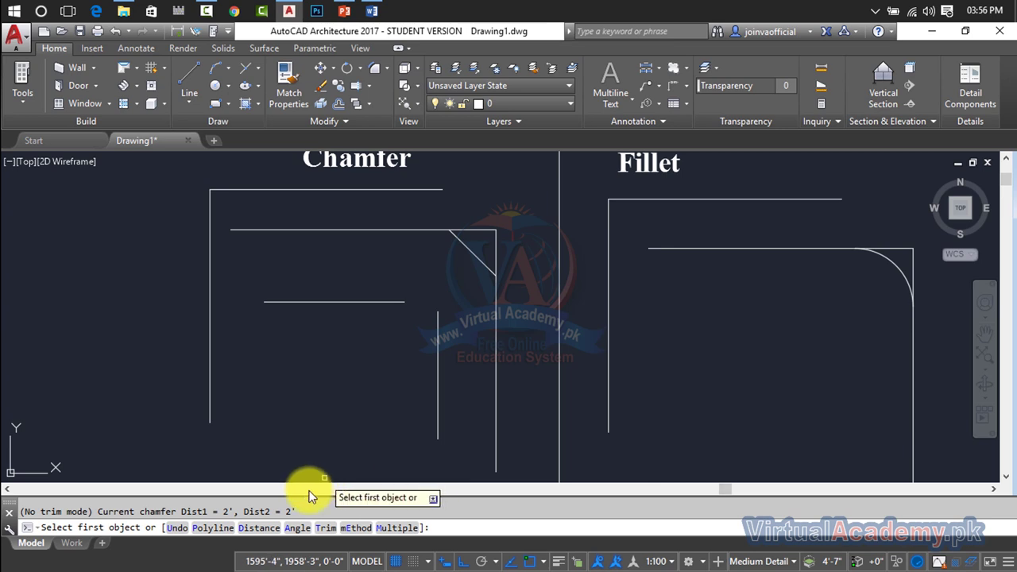
{"action": "left_click", "coordinate": [330, 527]}
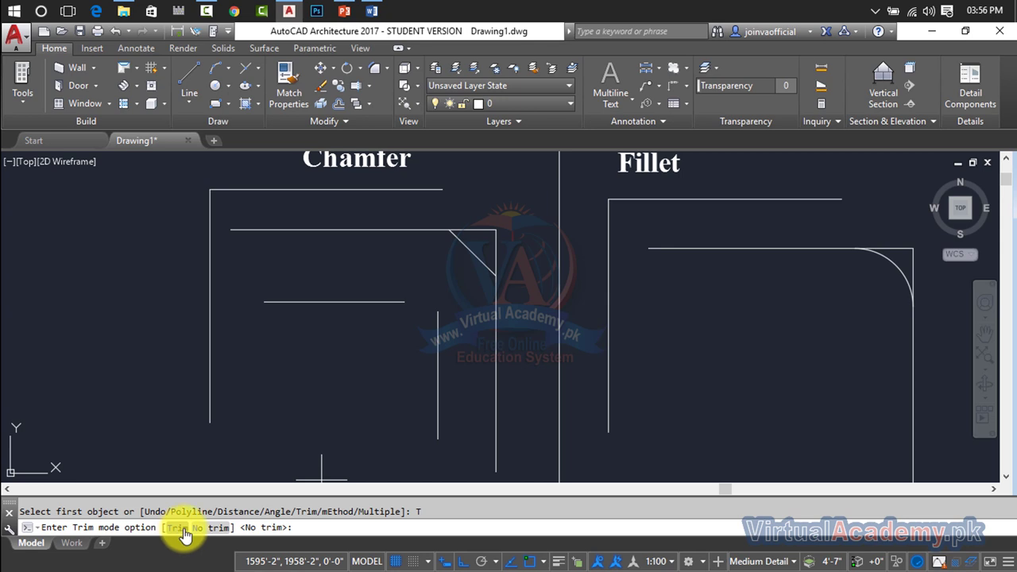
{"action": "left_click", "coordinate": [177, 528]}
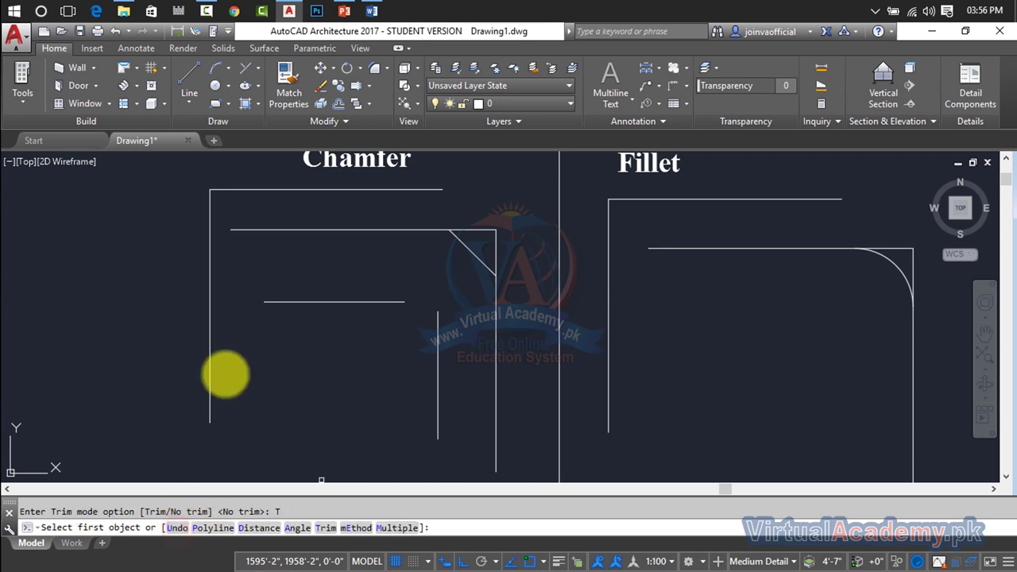
{"action": "left_click", "coordinate": [437, 377]}
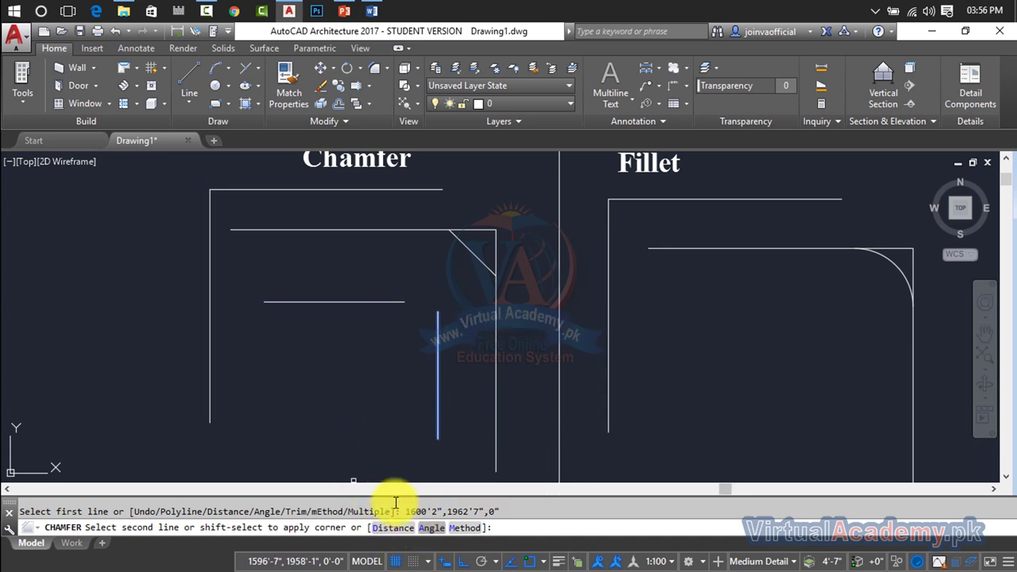
{"action": "key", "text": "Escape"}
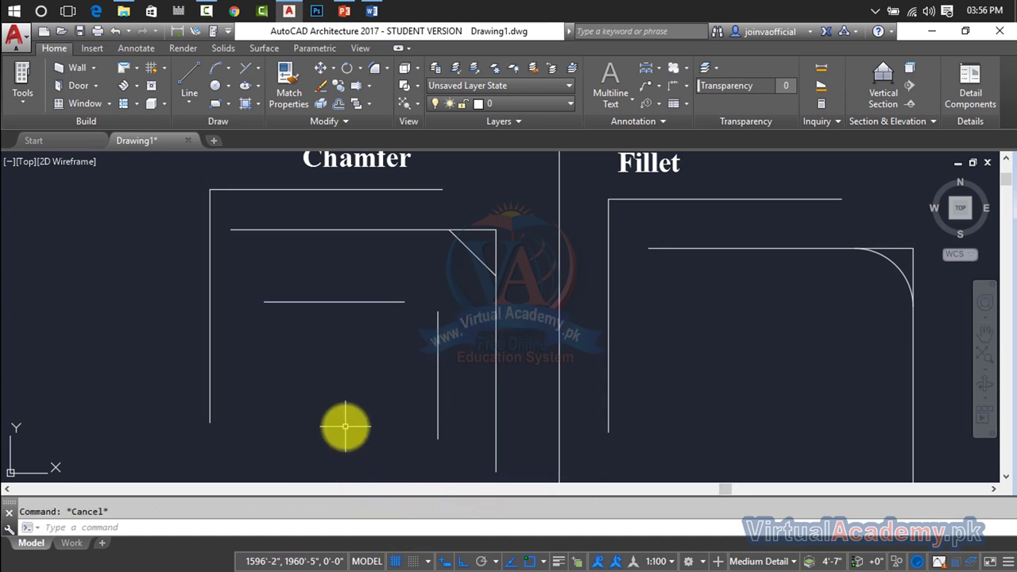
Step: Set chamfer back to No trim, test-pick the short vertical line, and rerun CHAMFER
{"action": "type", "text": "CHa"}
{"action": "key", "text": "Return"}
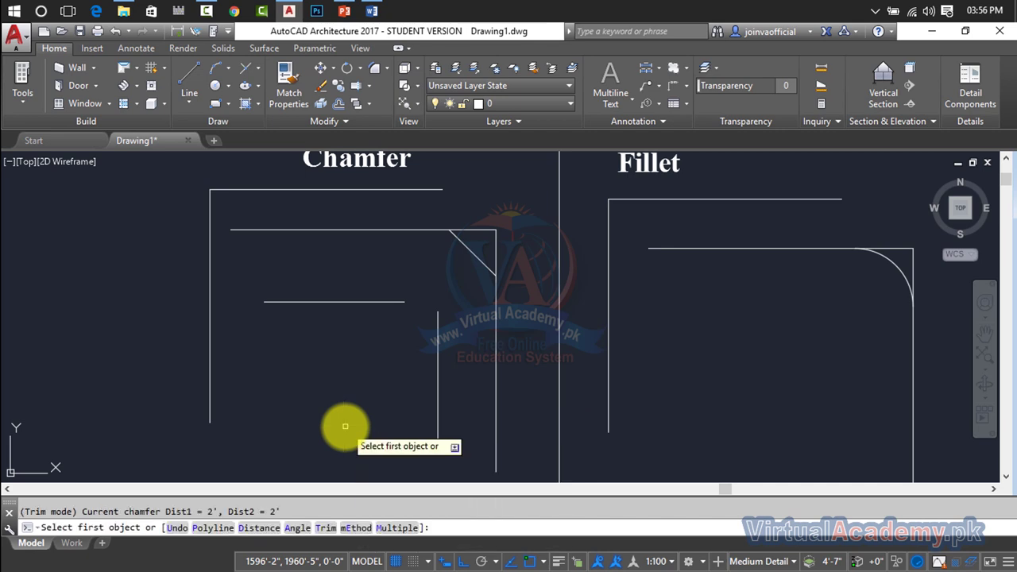
{"action": "left_click", "coordinate": [326, 528]}
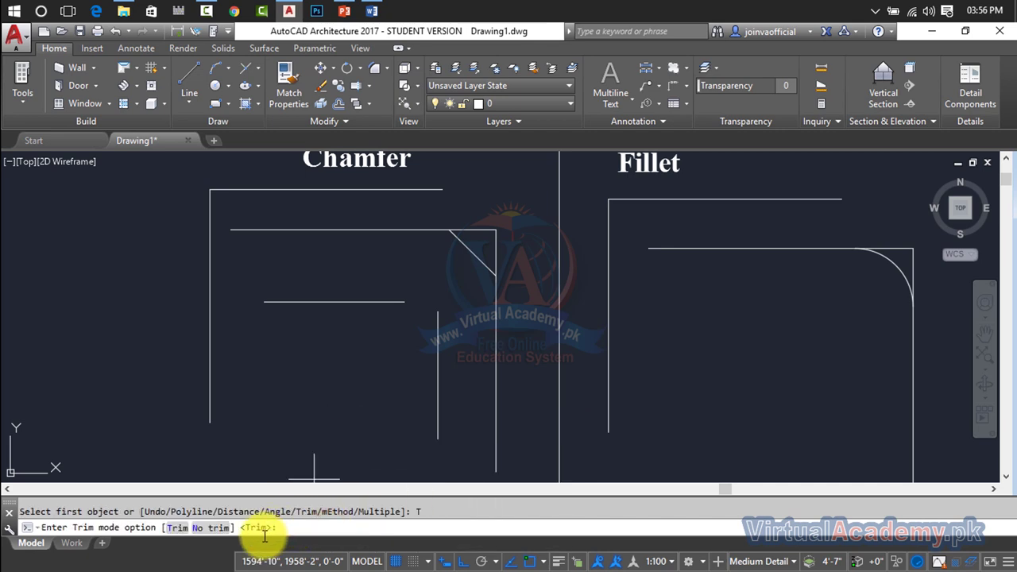
{"action": "left_click", "coordinate": [213, 527]}
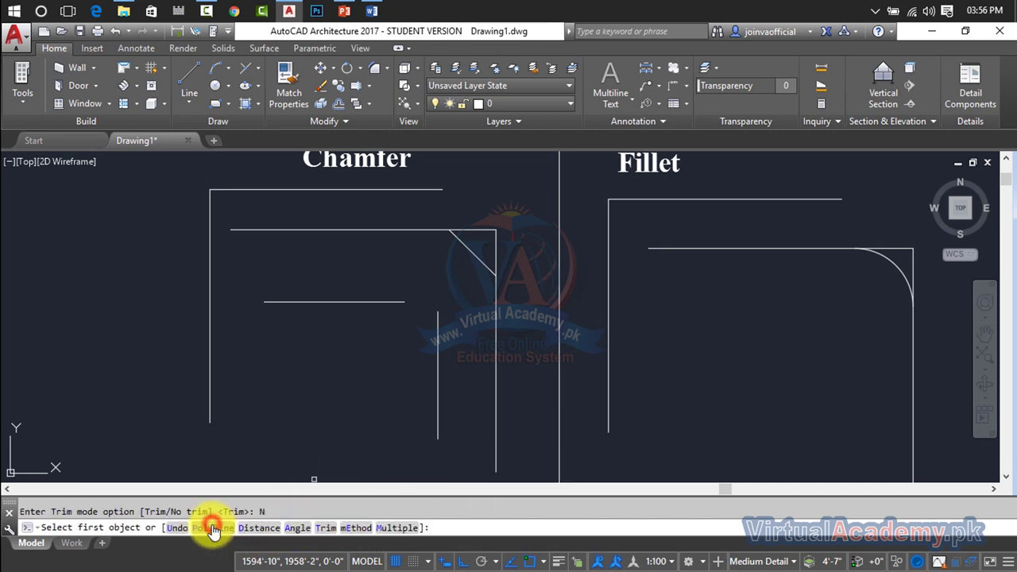
{"action": "left_click", "coordinate": [436, 393]}
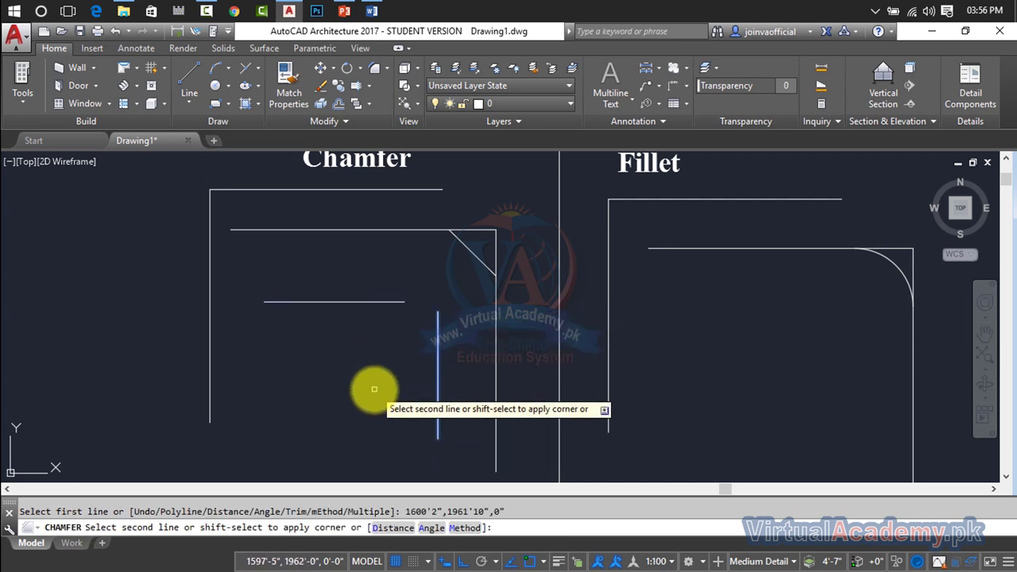
{"action": "key", "text": "Escape"}
{"action": "type", "text": "h"}
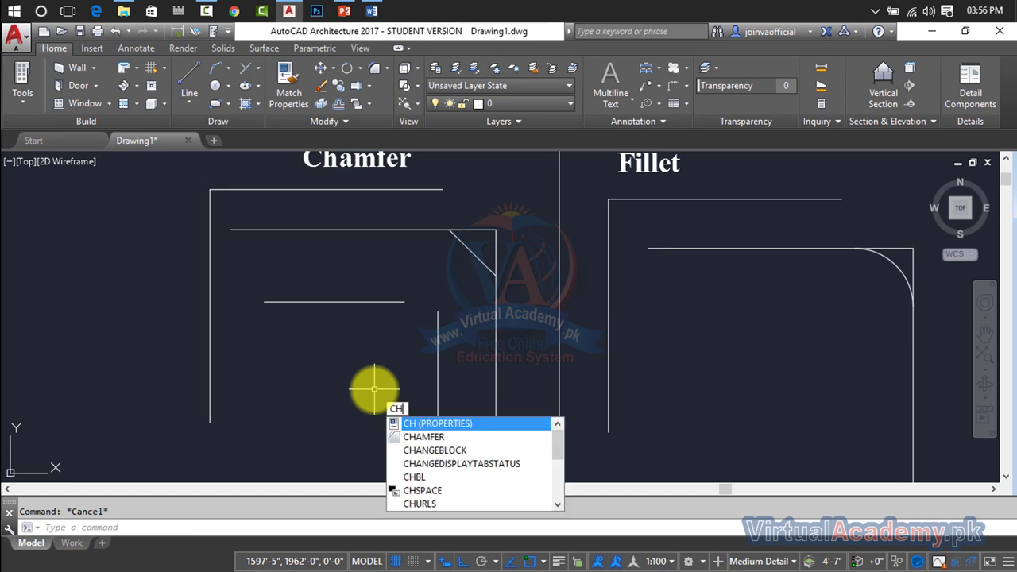
{"action": "type", "text": "amfer"}
{"action": "key", "text": "Return"}
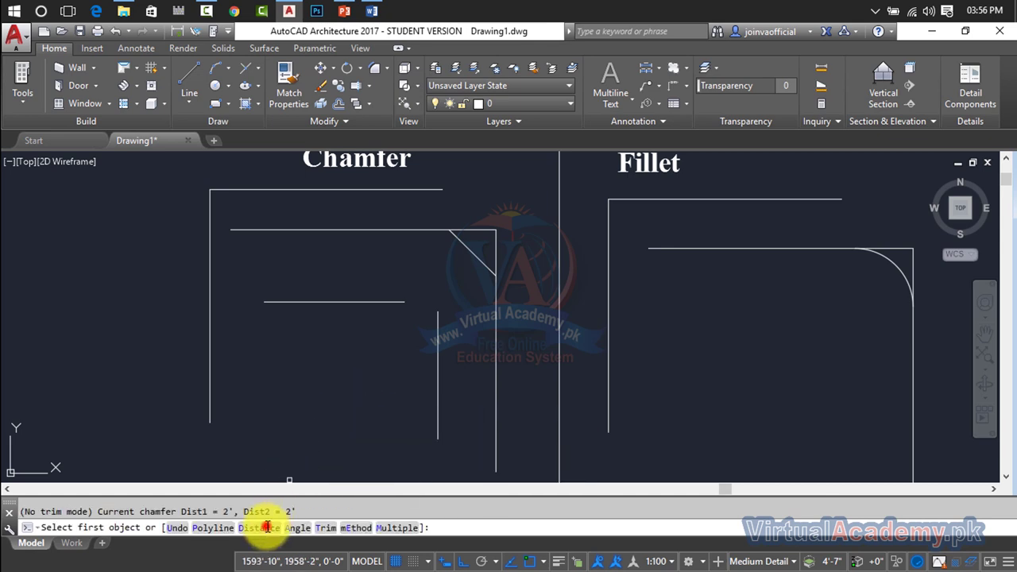
Step: Set both chamfer distances to 0 in No trim mode, then cancel after picking the vertical line
{"action": "left_click", "coordinate": [259, 528]}
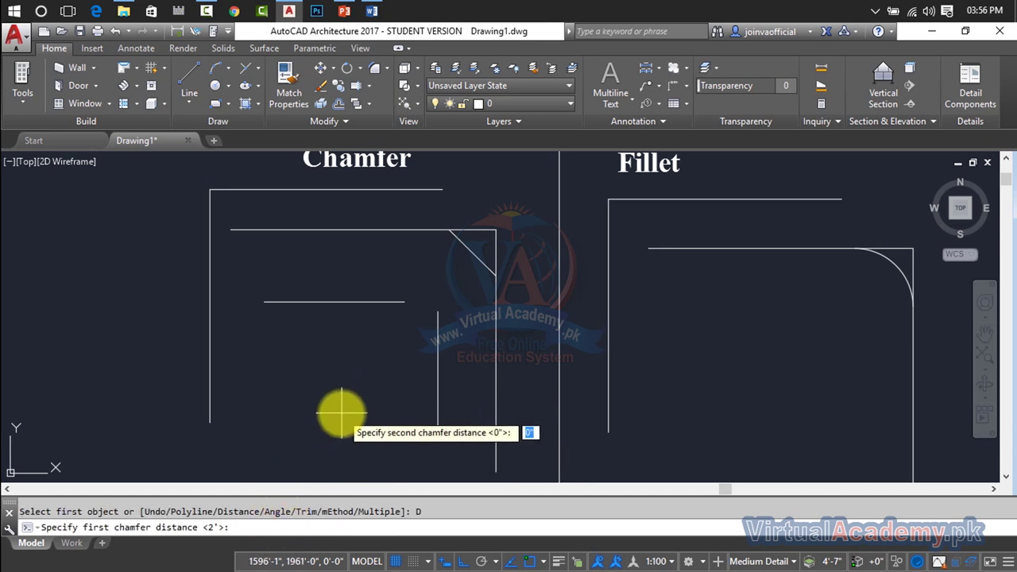
{"action": "key", "text": "Return"}
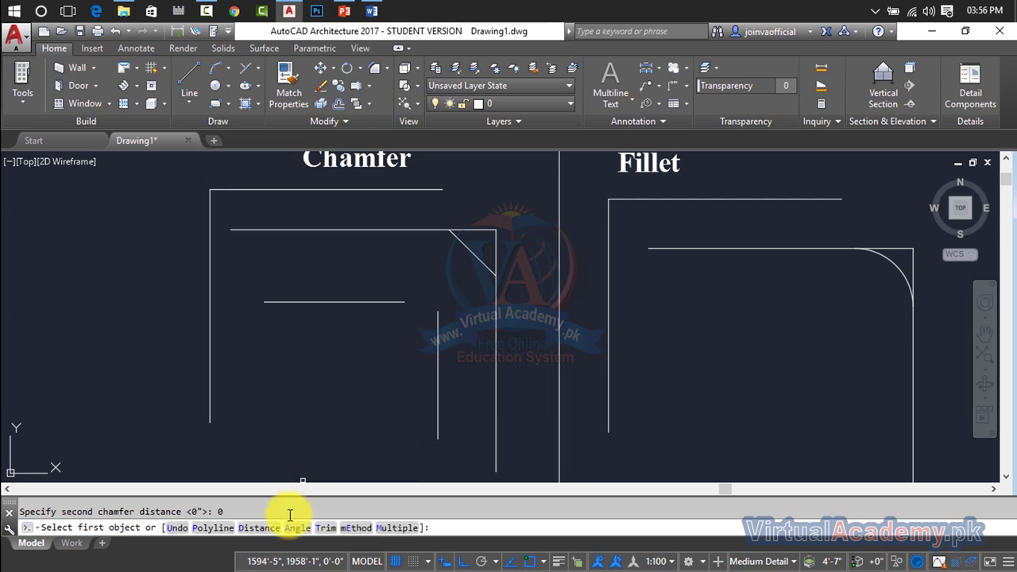
{"action": "left_click", "coordinate": [315, 528]}
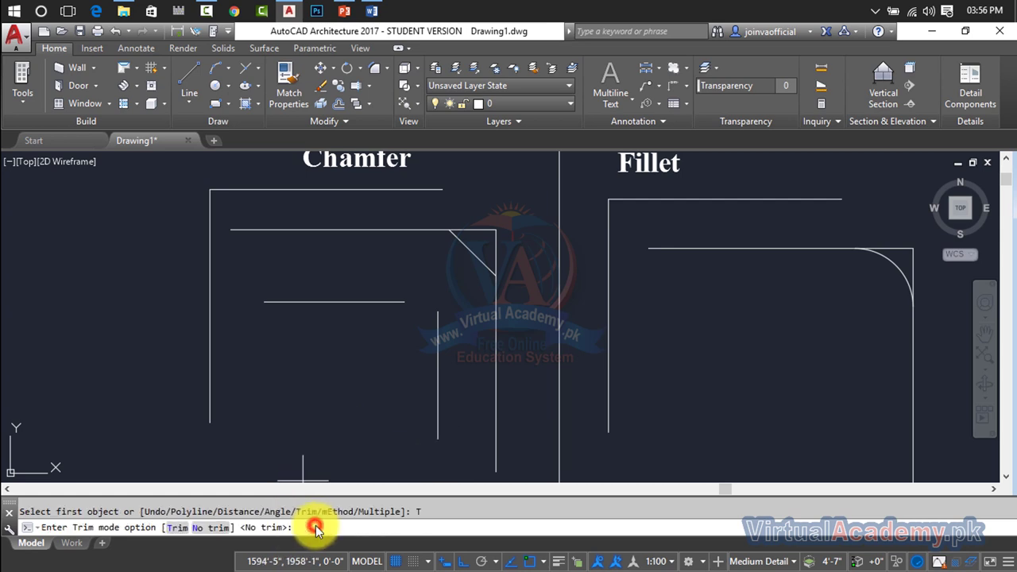
{"action": "left_click", "coordinate": [210, 528]}
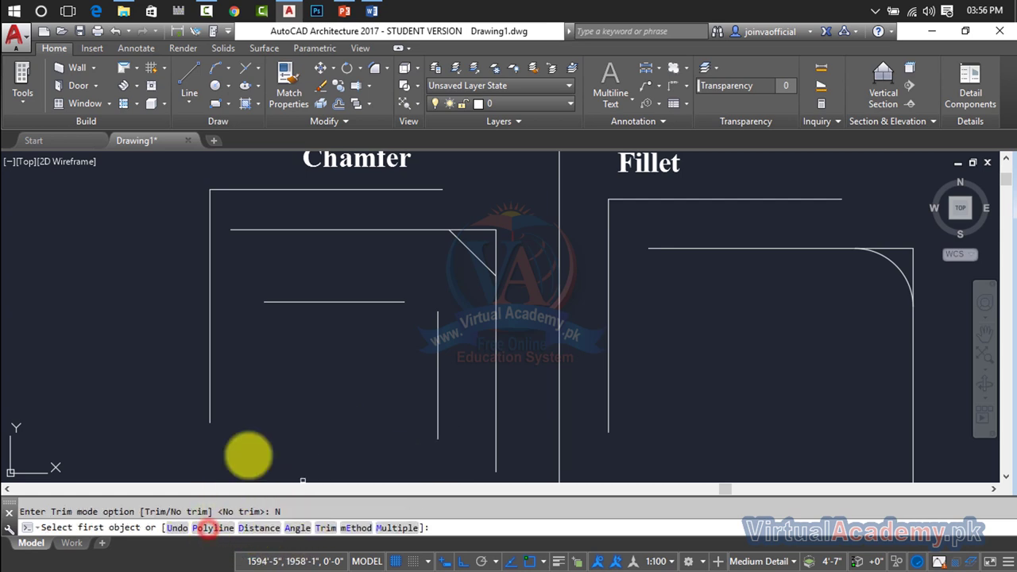
{"action": "left_click", "coordinate": [437, 388]}
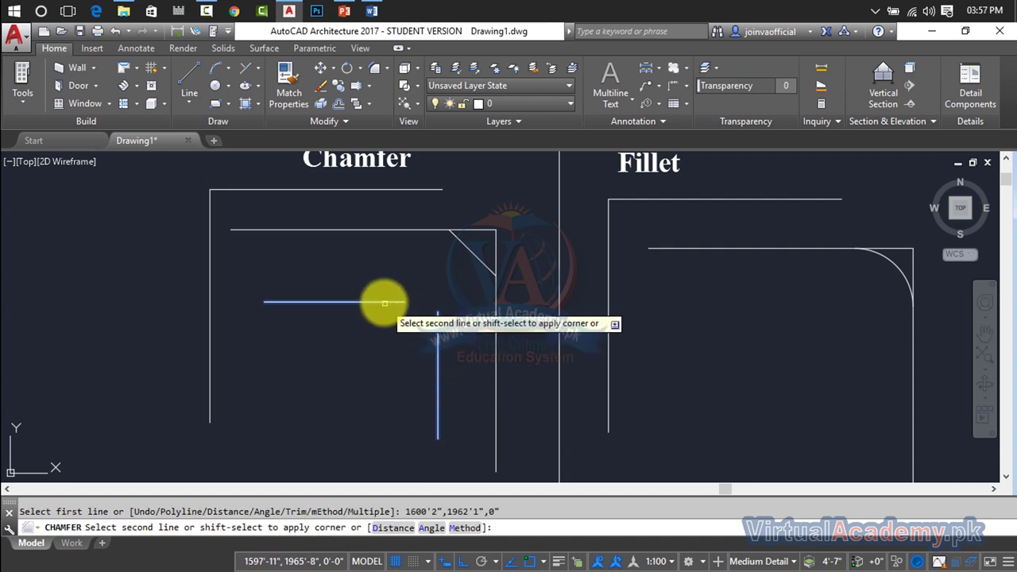
{"action": "key", "text": "Escape"}
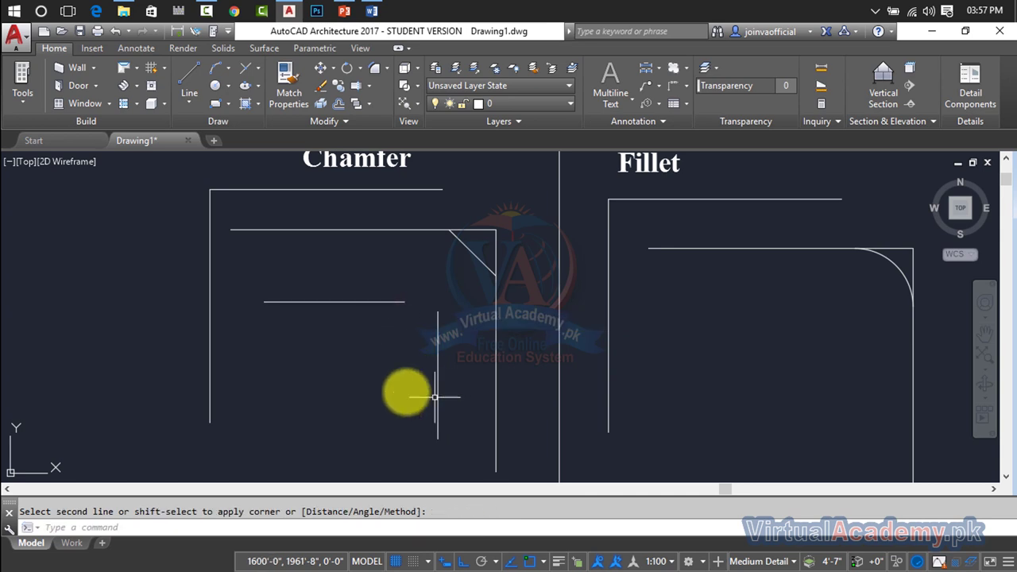
{"action": "key", "text": "Escape"}
Step: Rerun CHAMFER, pick the vertical line, and cancel without changes
{"action": "type", "text": "ch"}
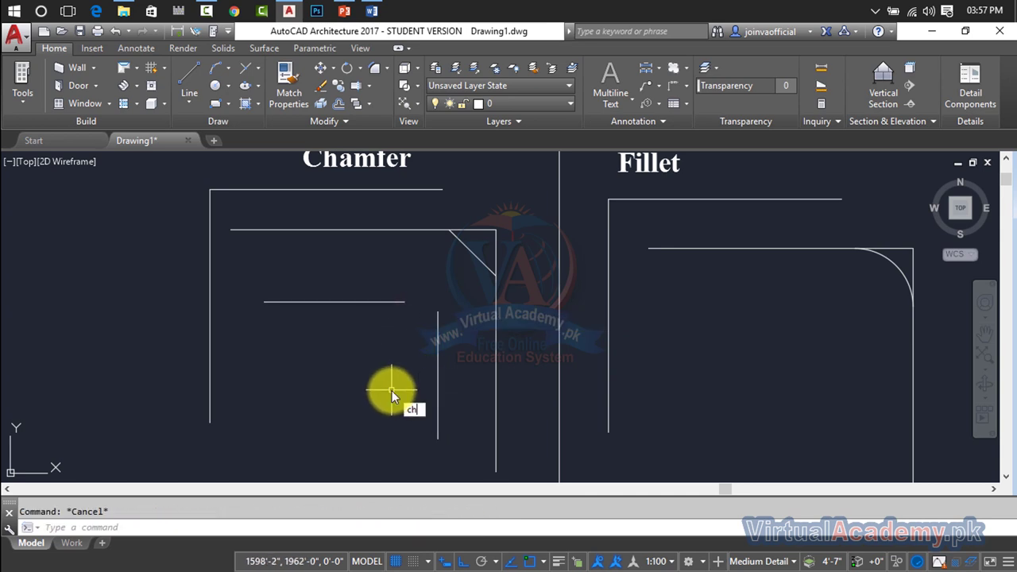
{"action": "type", "text": "a"}
{"action": "key", "text": "Return"}
{"action": "left_click", "coordinate": [436, 362]}
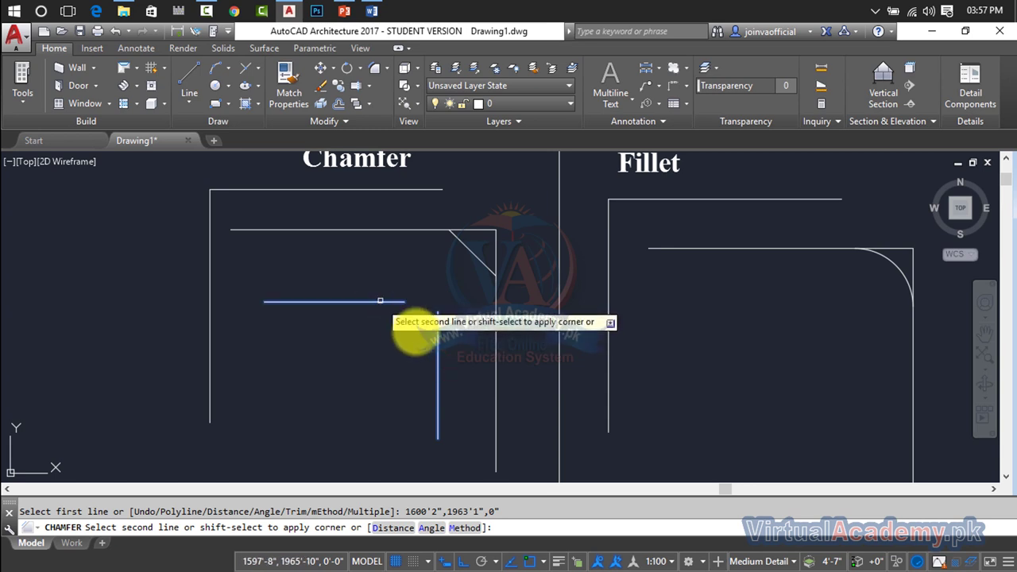
{"action": "key", "text": "Escape"}
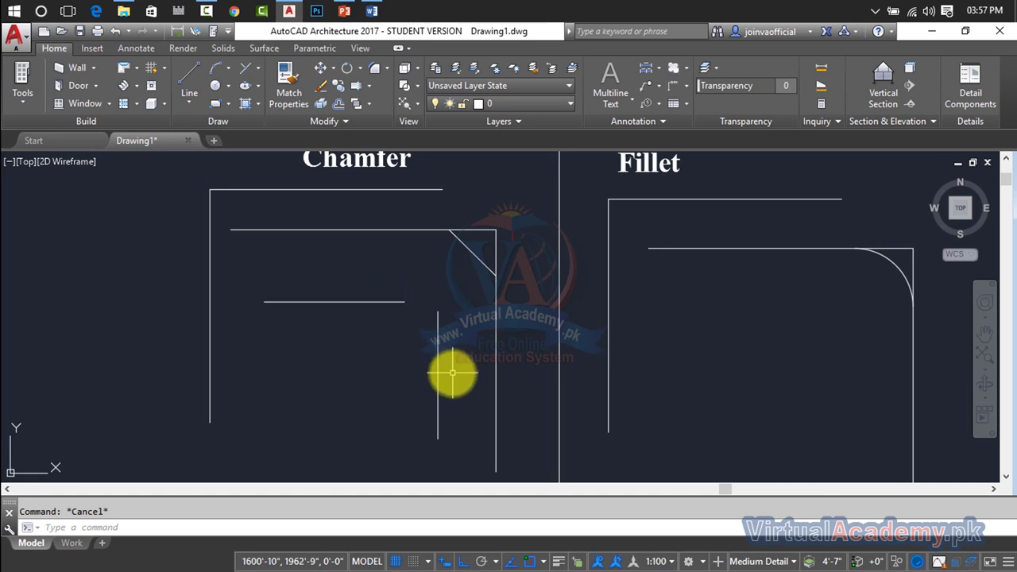
Step: Switch chamfer to Trim mode and try joining the short vertical and horizontal lines, then cancel
{"action": "type", "text": "cha"}
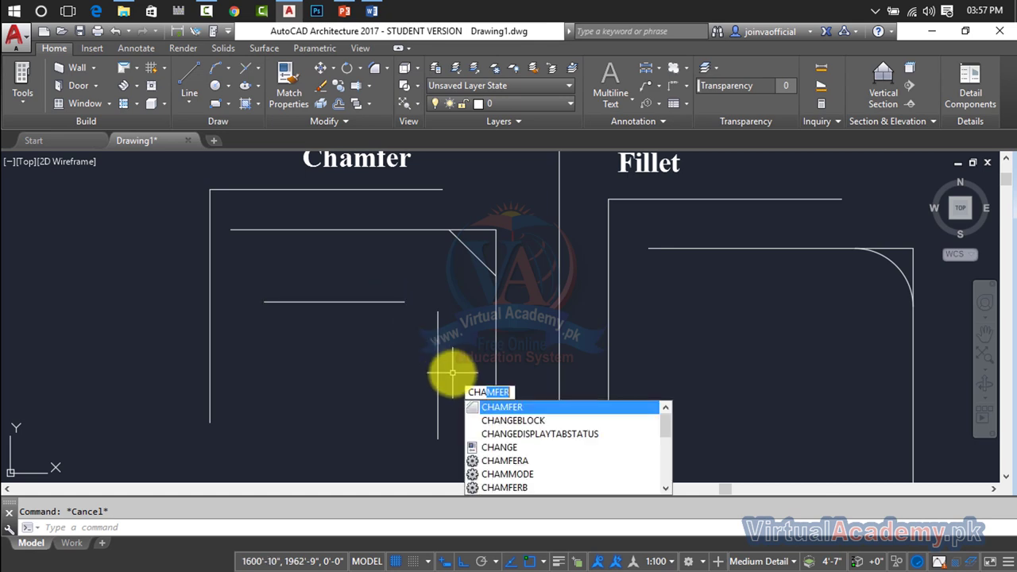
{"action": "key", "text": "Return"}
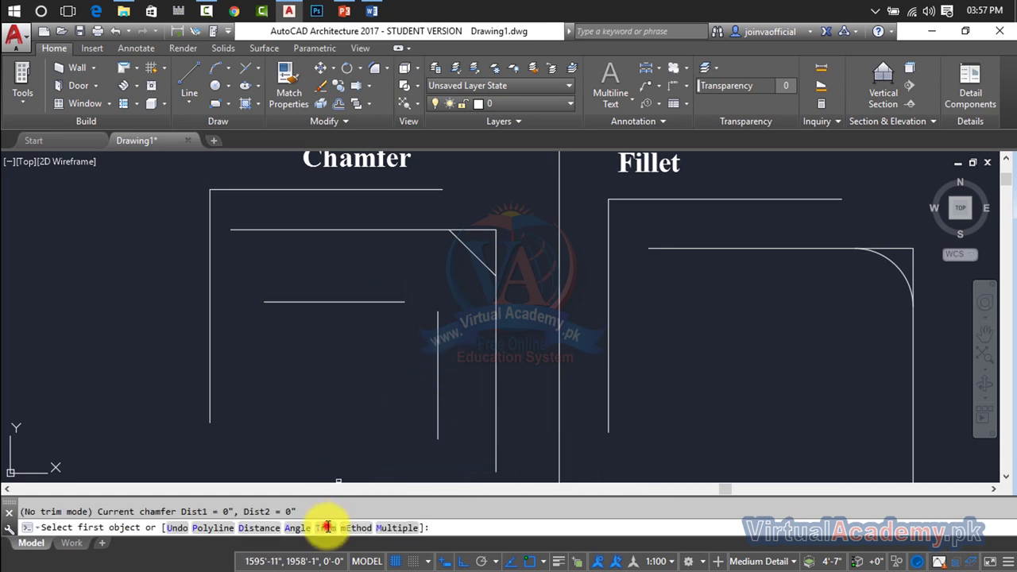
{"action": "left_click", "coordinate": [327, 526]}
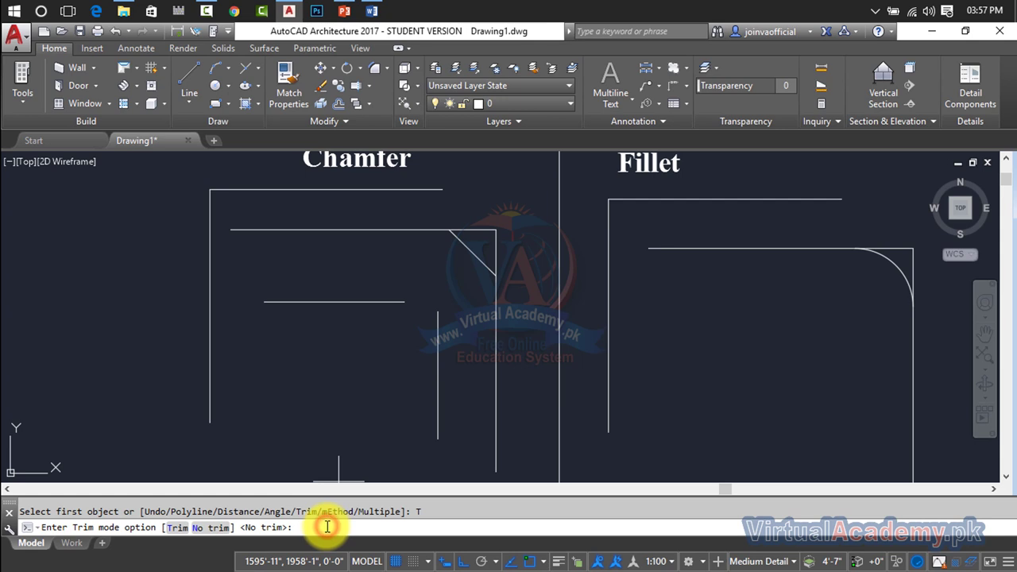
{"action": "left_click", "coordinate": [181, 534]}
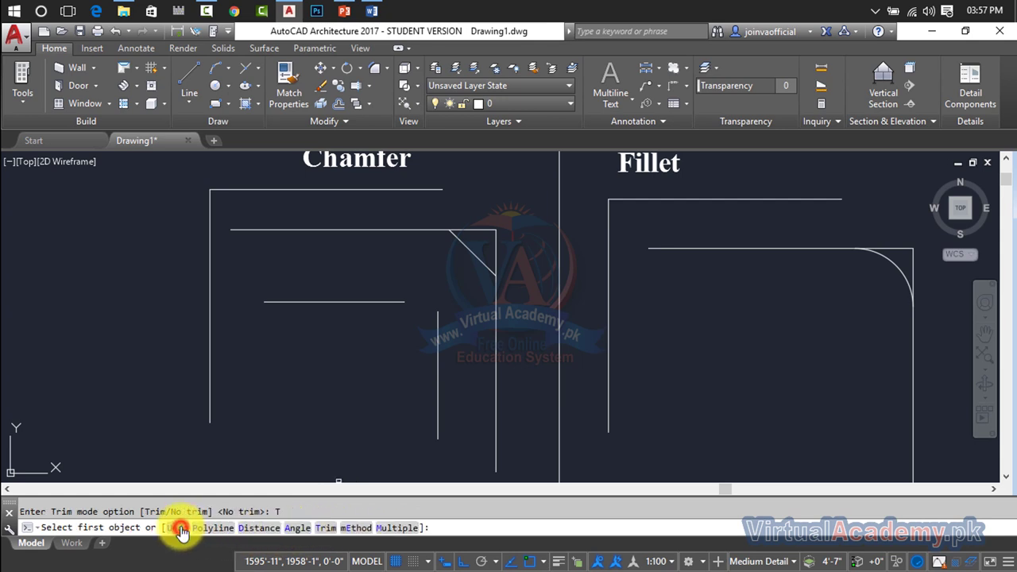
{"action": "left_click", "coordinate": [438, 385]}
{"action": "left_click", "coordinate": [392, 302]}
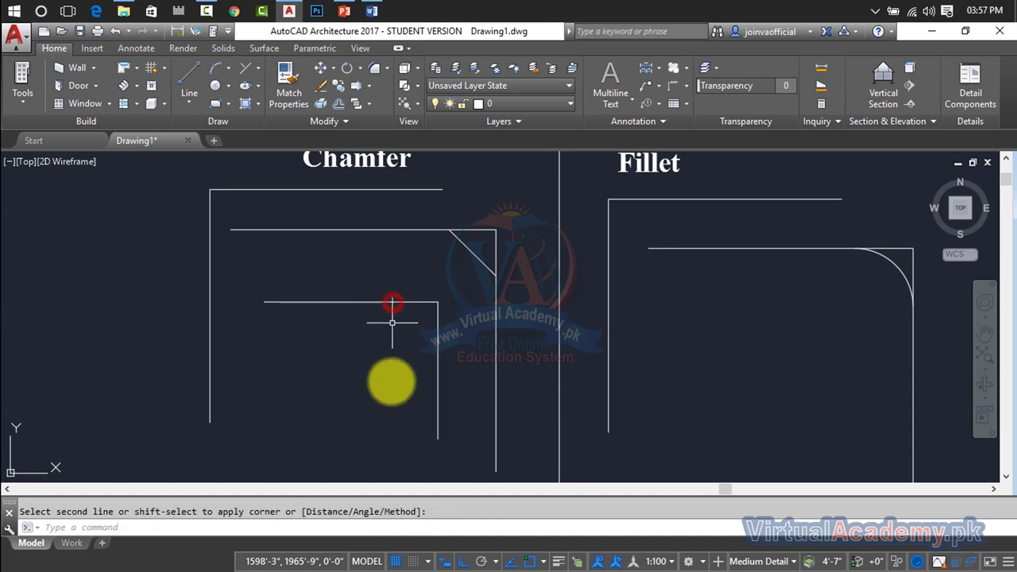
{"action": "key", "text": "Escape"}
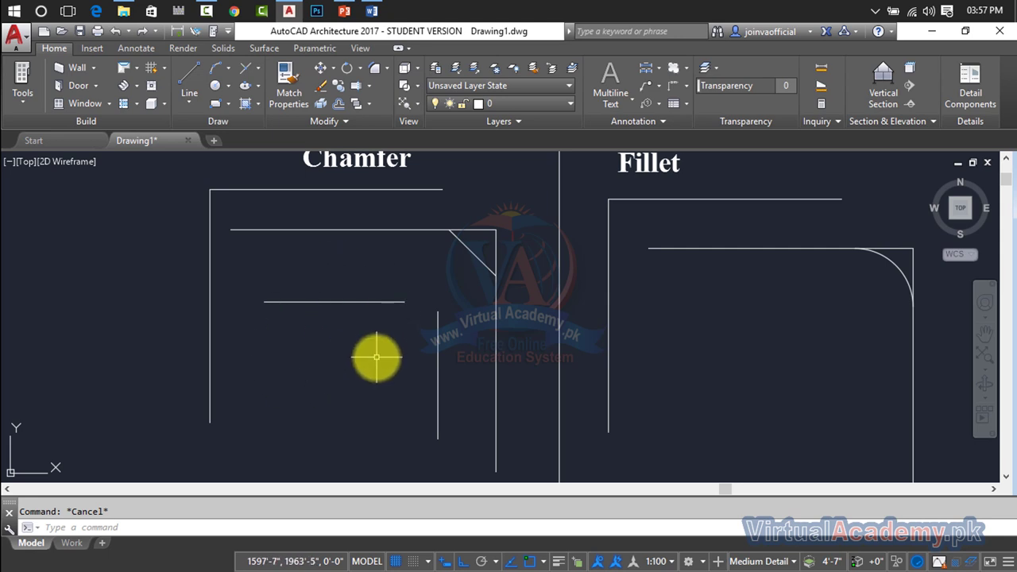
{"action": "type", "text": "CHa"}
Step: Begin a length-and-angle chamfer with length 15, then cancel the setup
{"action": "key", "text": "Return"}
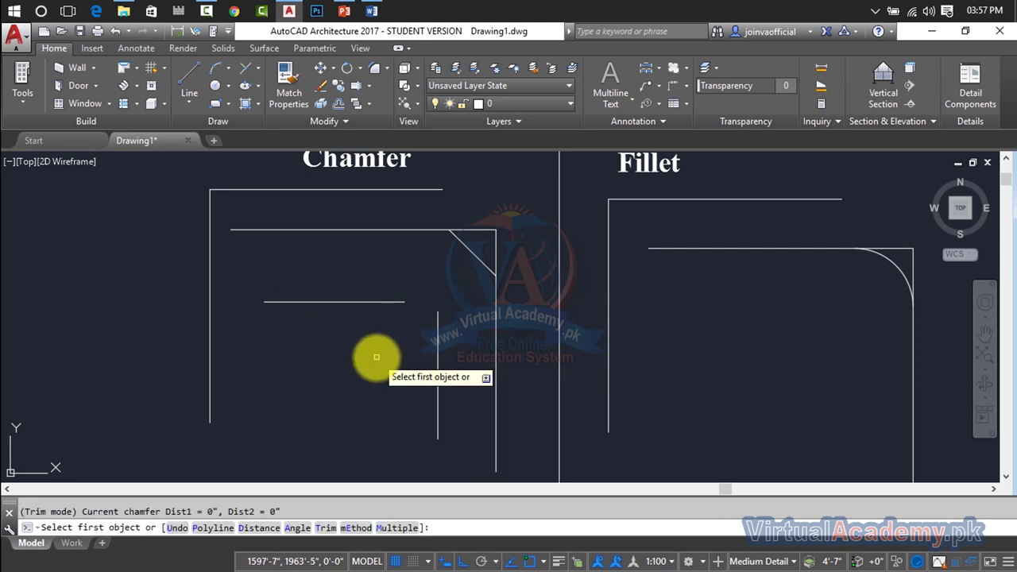
{"action": "left_click", "coordinate": [294, 528]}
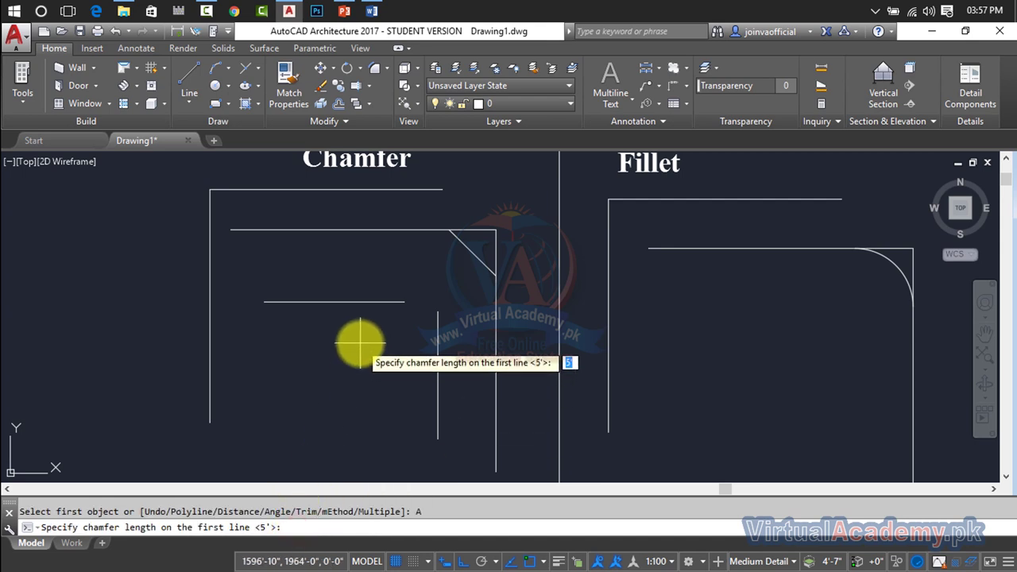
{"action": "type", "text": "15"}
{"action": "key", "text": "Return"}
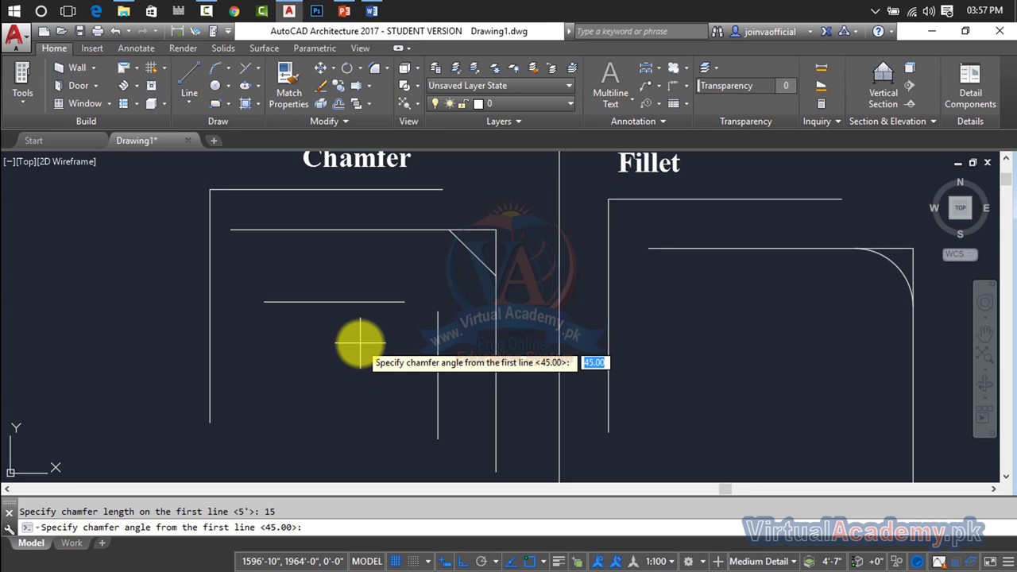
{"action": "key", "text": "Escape"}
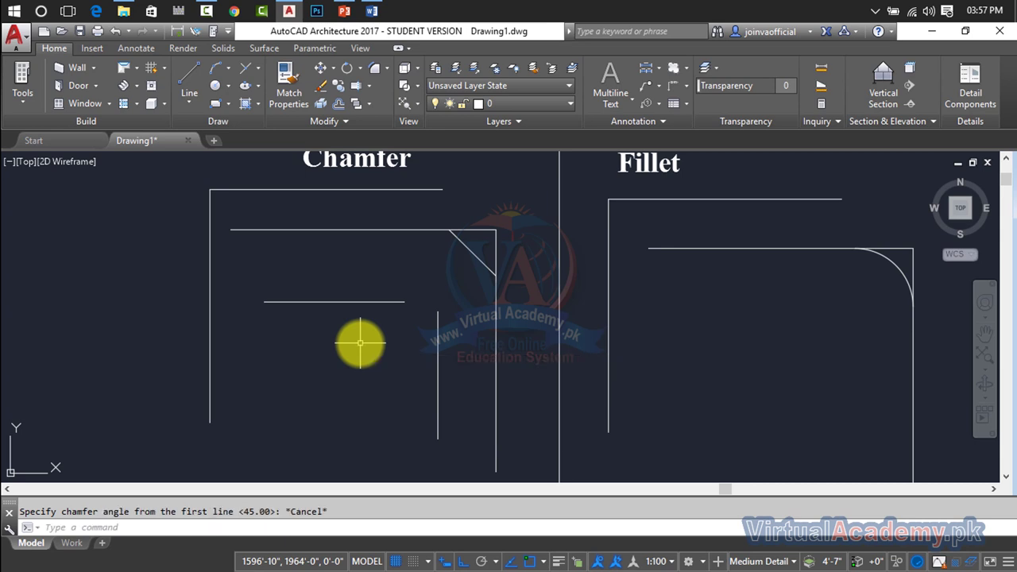
Step: Rerun CHAMFER with the Angle method, 5' length and 45°, picking horizontal then vertical line
{"action": "type", "text": "cha"}
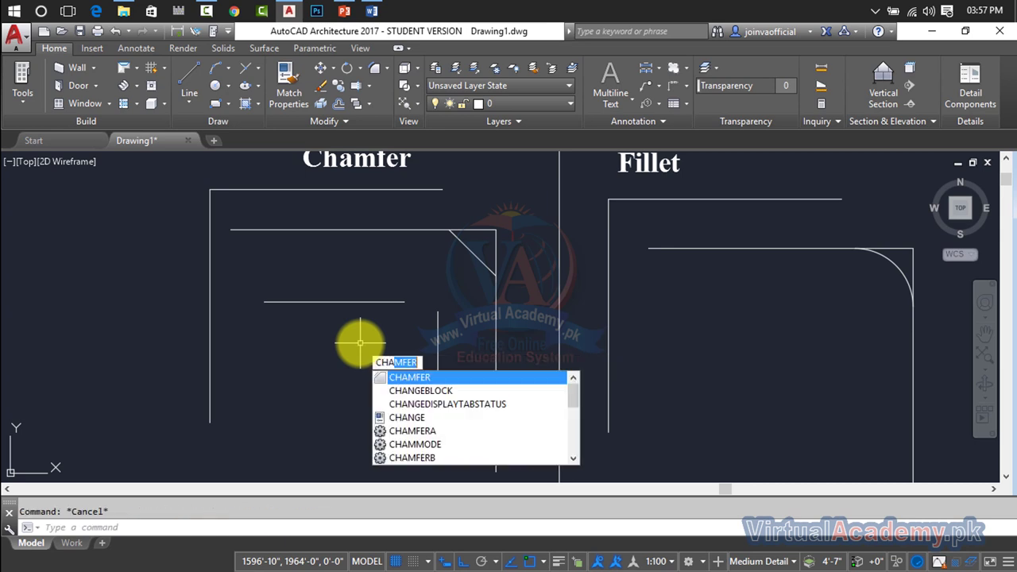
{"action": "key", "text": "Return"}
{"action": "left_click", "coordinate": [293, 527]}
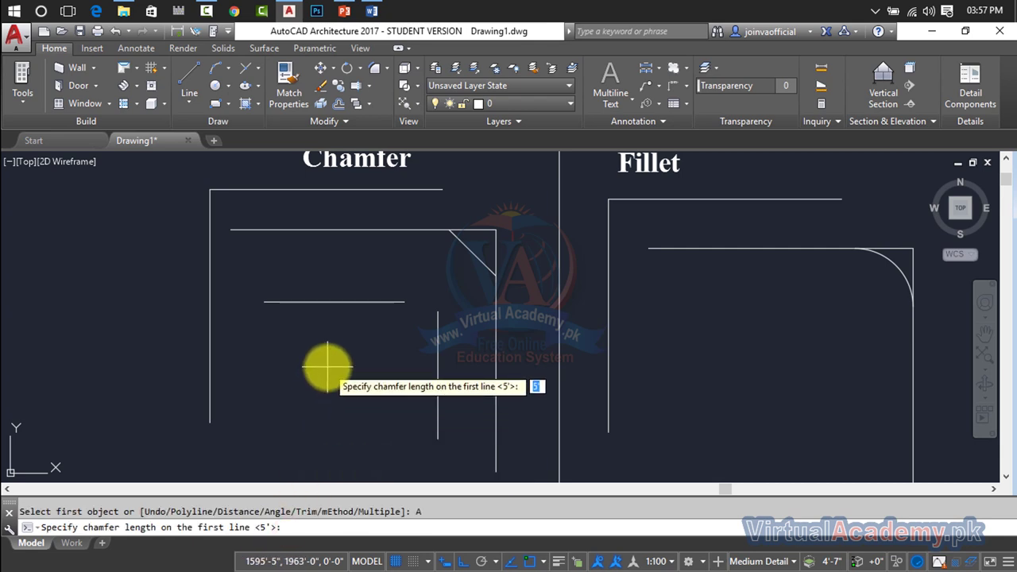
{"action": "key", "text": "Return"}
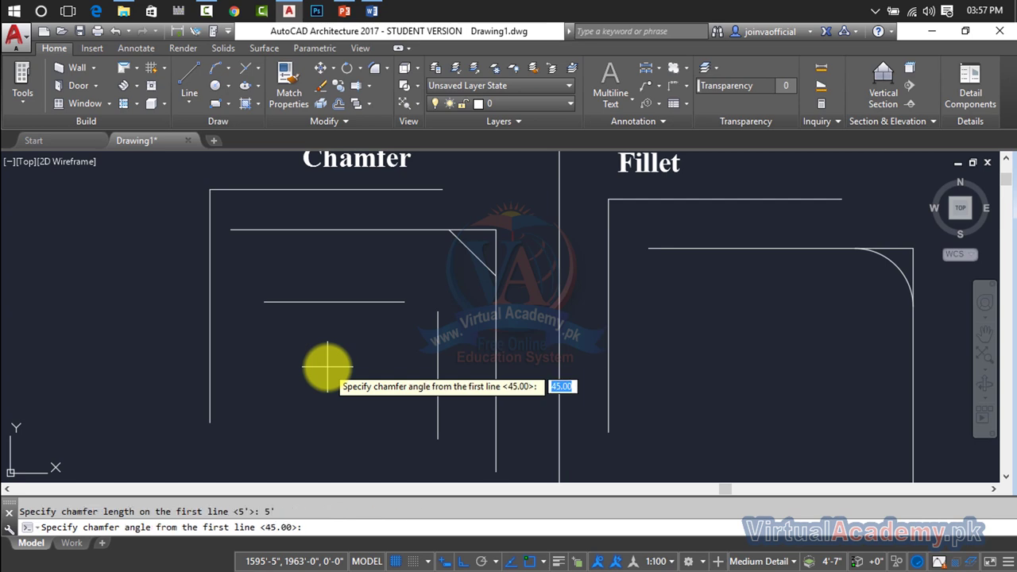
{"action": "type", "text": "45"}
{"action": "key", "text": "Return"}
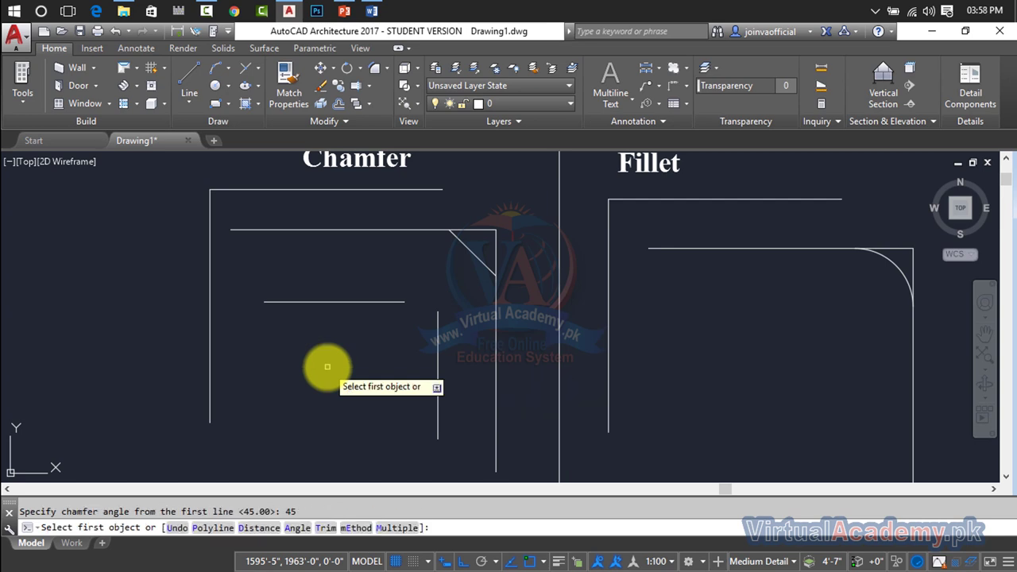
{"action": "left_click", "coordinate": [371, 303]}
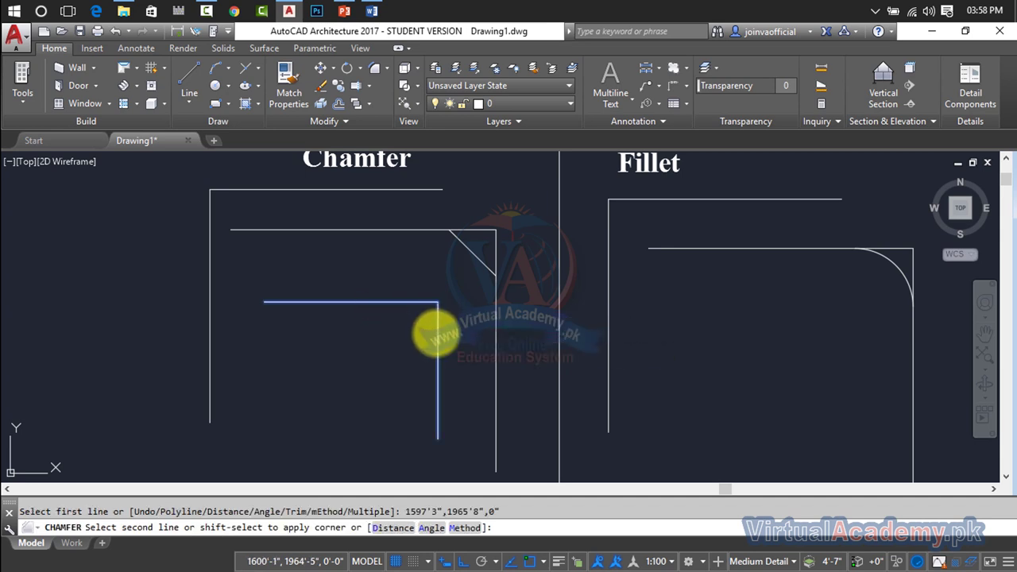
{"action": "left_click", "coordinate": [436, 332]}
{"action": "key", "text": "Escape"}
{"action": "type", "text": "ch"}
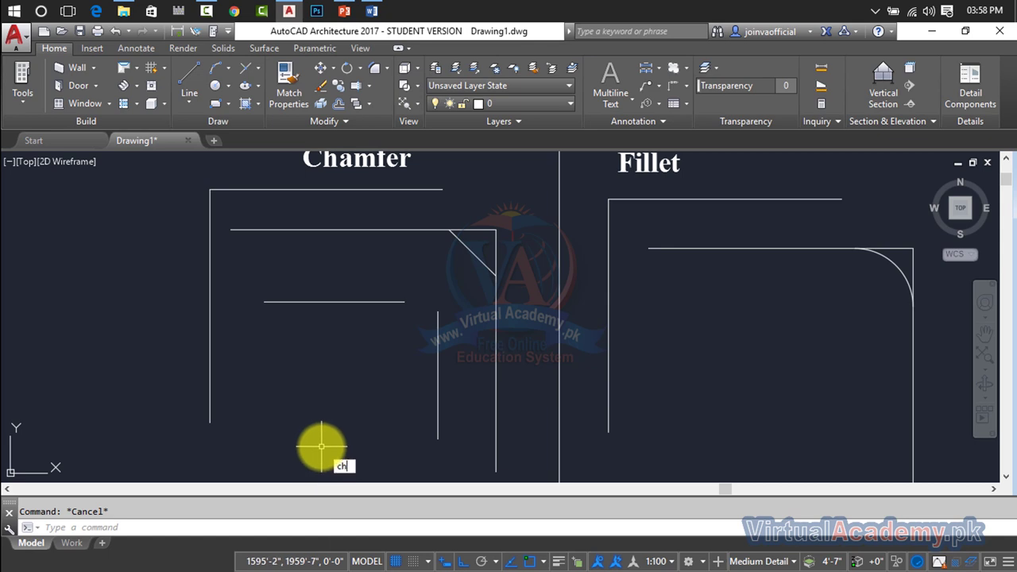
Step: Set chamfer distances to 1', switch to Angle with 5' and 45°, then bevel the lower corner
{"action": "type", "text": "am"}
{"action": "key", "text": "Return"}
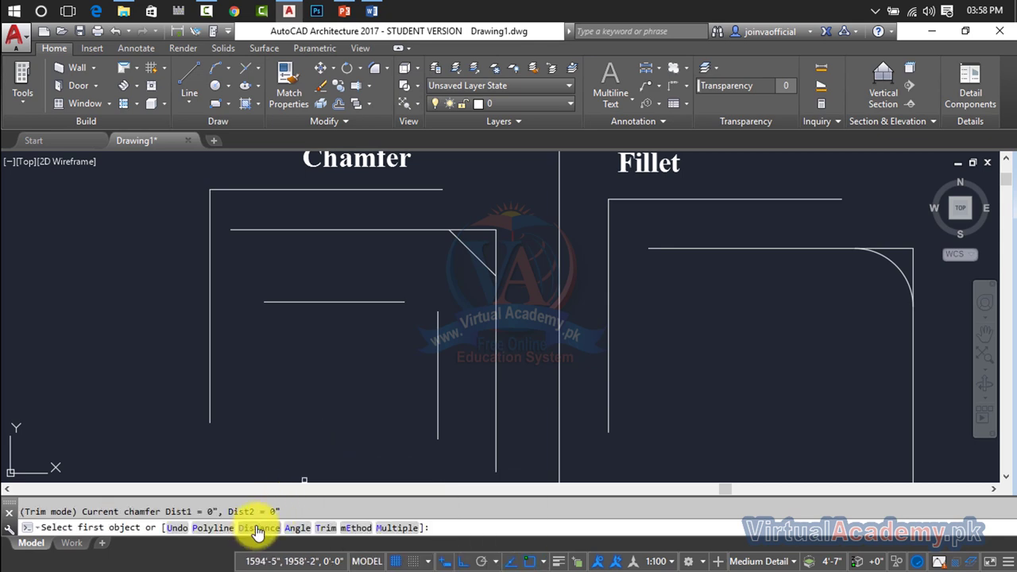
{"action": "left_click", "coordinate": [256, 525]}
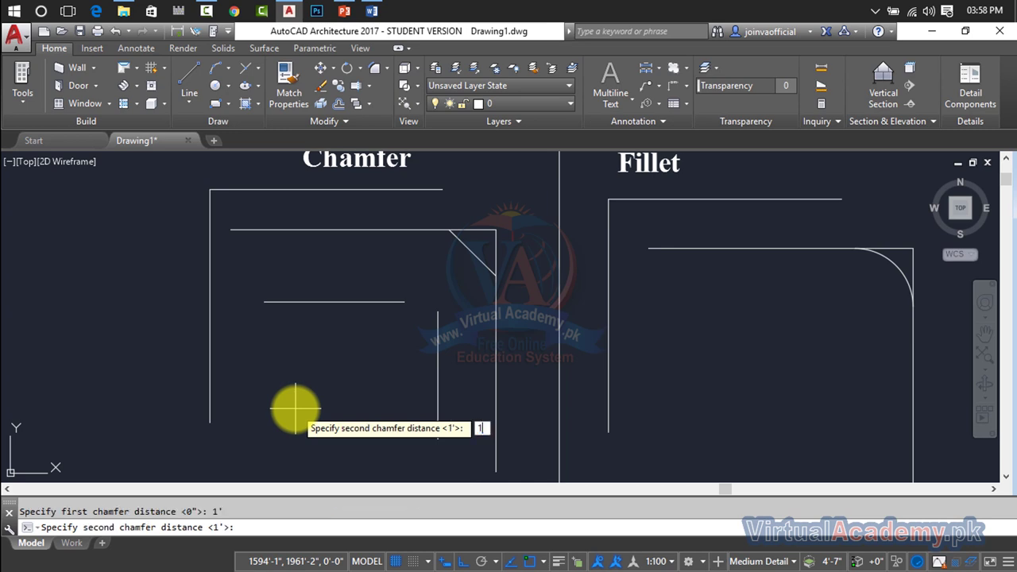
{"action": "key", "text": "Return"}
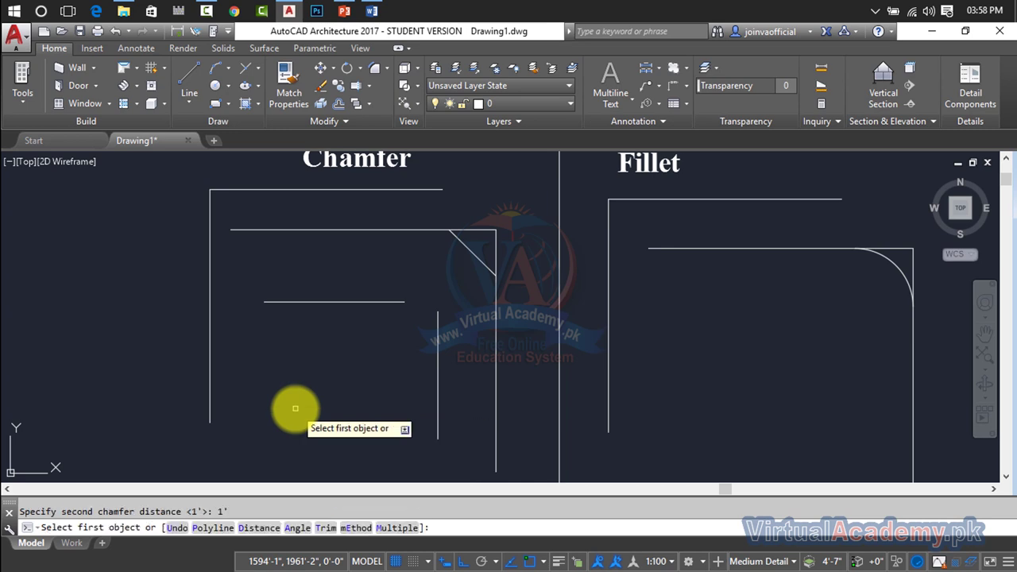
{"action": "left_click", "coordinate": [299, 527]}
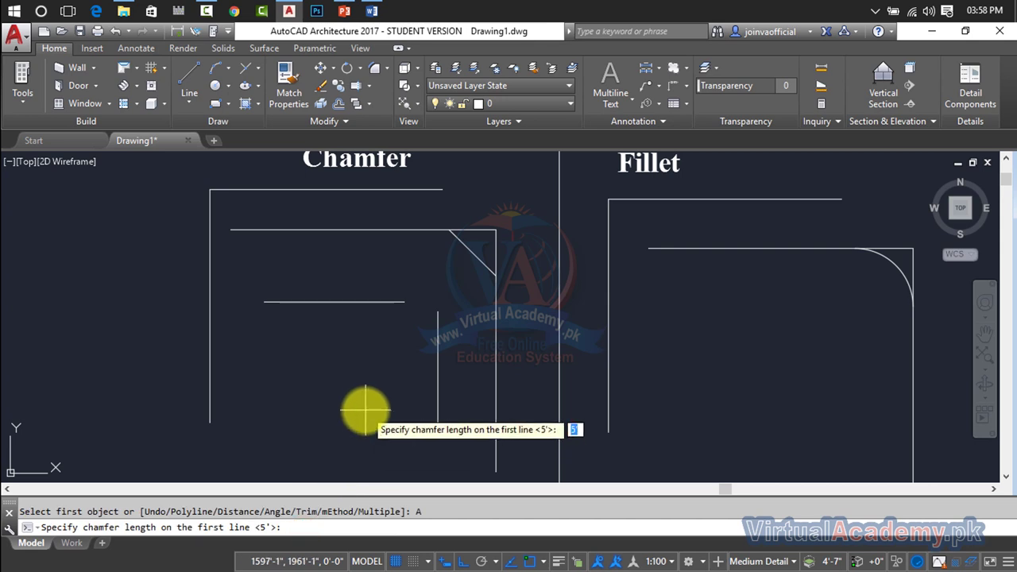
{"action": "key", "text": "Return"}
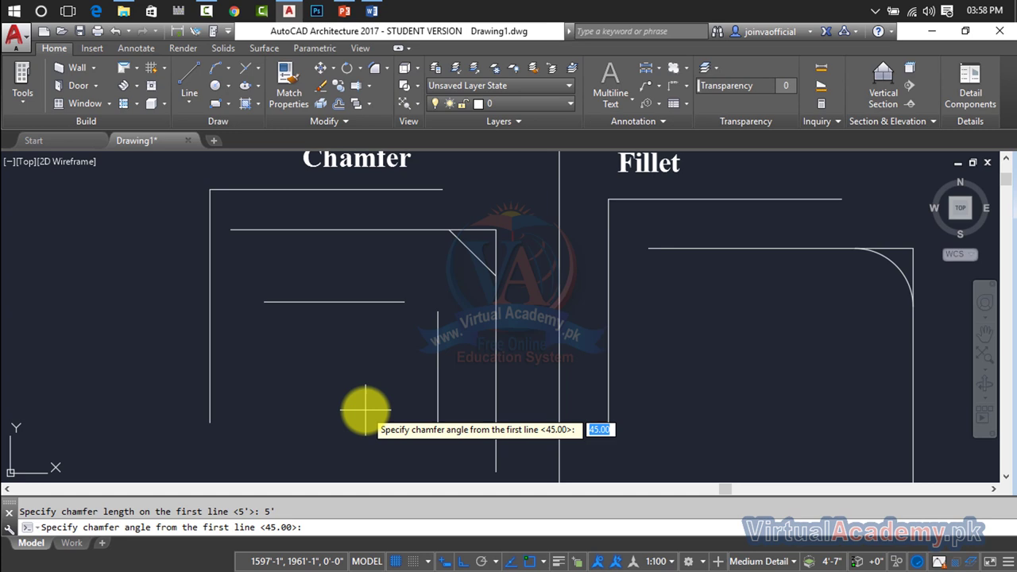
{"action": "key", "text": "Return"}
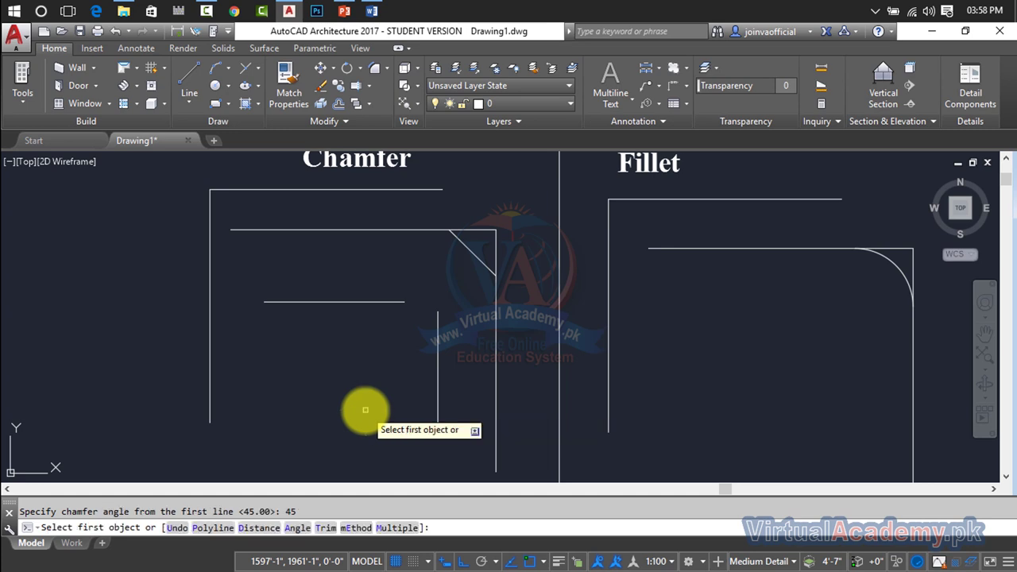
{"action": "left_click", "coordinate": [382, 302]}
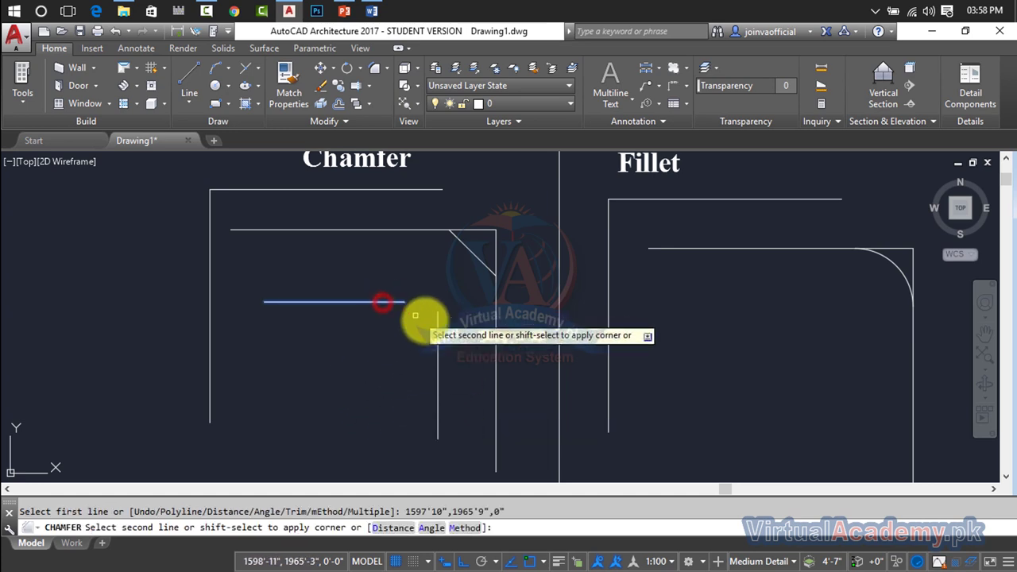
{"action": "left_click", "coordinate": [437, 337]}
Step: Draw a horizontal helper line from the chamfer corner out to the right
{"action": "scroll", "coordinate": [411, 318], "scroll_direction": "up", "scroll_amount": 3}
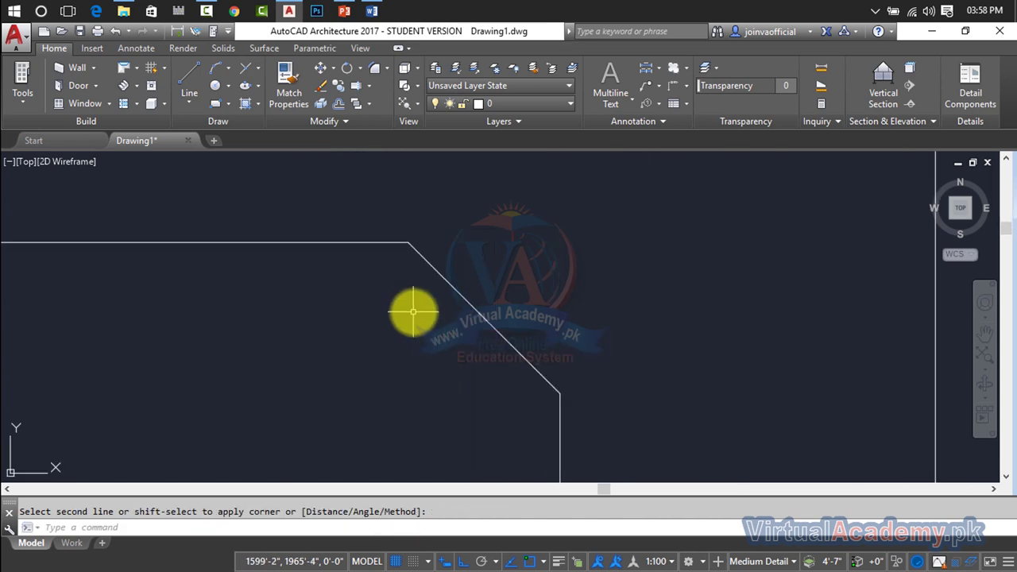
{"action": "scroll", "coordinate": [374, 350], "scroll_direction": "up", "scroll_amount": 2}
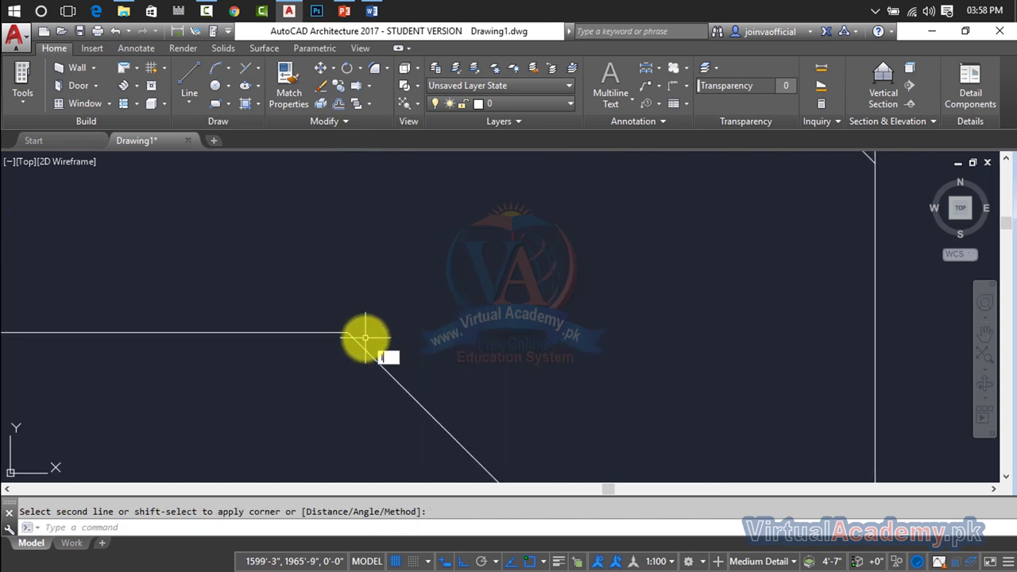
{"action": "type", "text": "L"}
{"action": "key", "text": "Return"}
{"action": "left_click", "coordinate": [346, 331]}
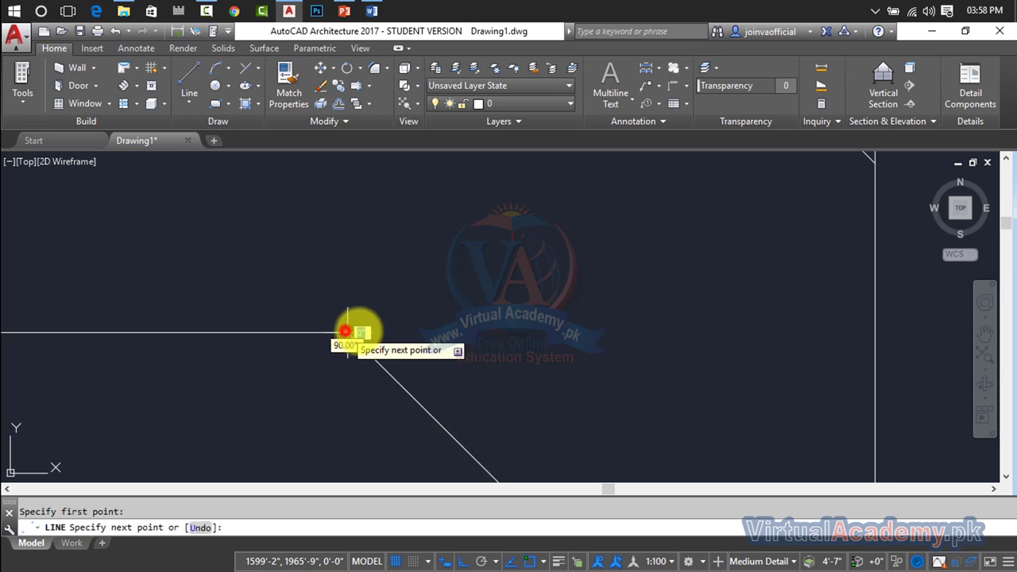
{"action": "left_click", "coordinate": [649, 347]}
{"action": "key", "text": "Return"}
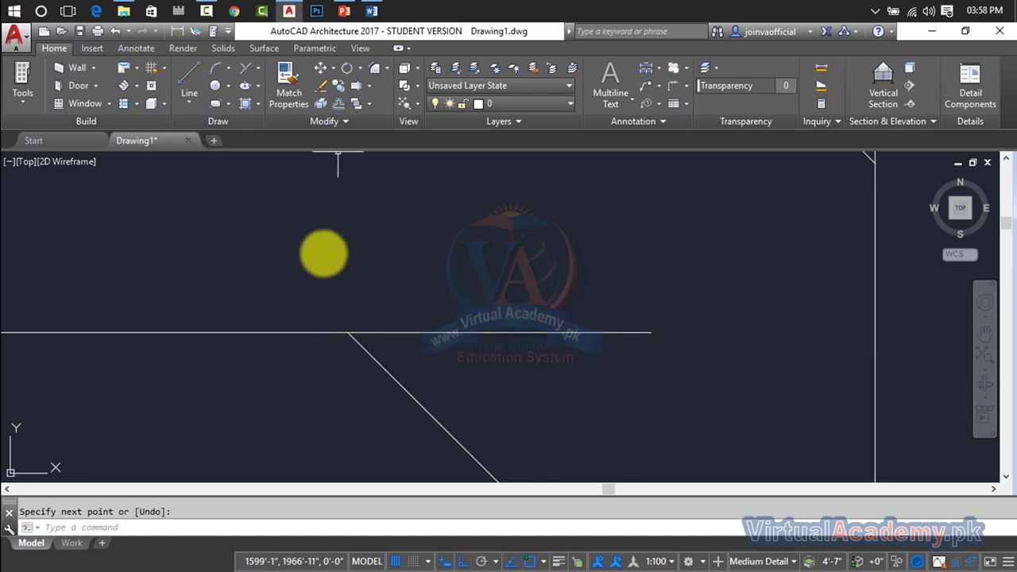
{"action": "key", "text": "Escape"}
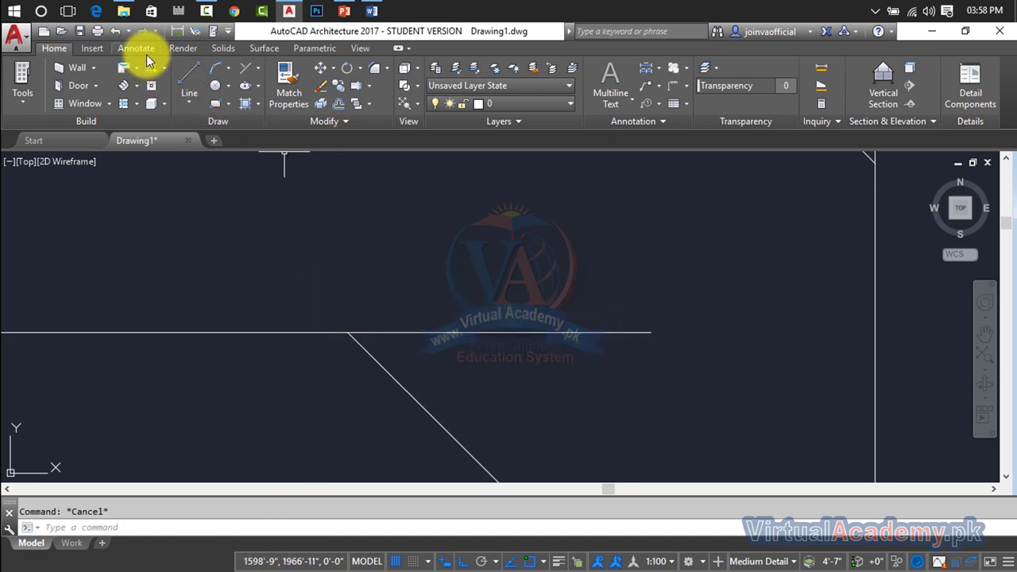
Step: Add an angular dimension reading 45° between the bevel and the helper line
{"action": "left_click", "coordinate": [141, 50]}
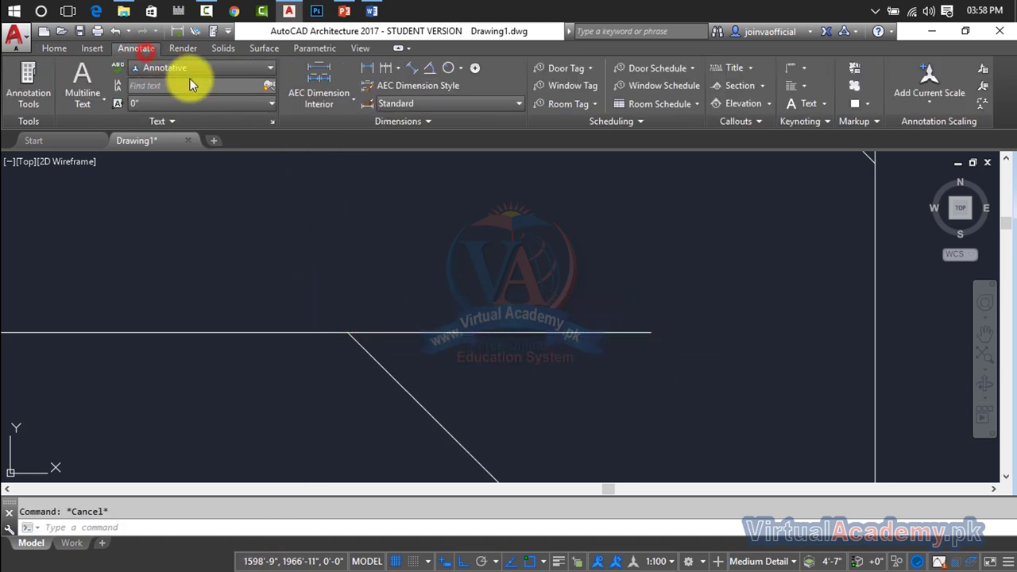
{"action": "left_click", "coordinate": [427, 71]}
{"action": "left_click", "coordinate": [377, 362]}
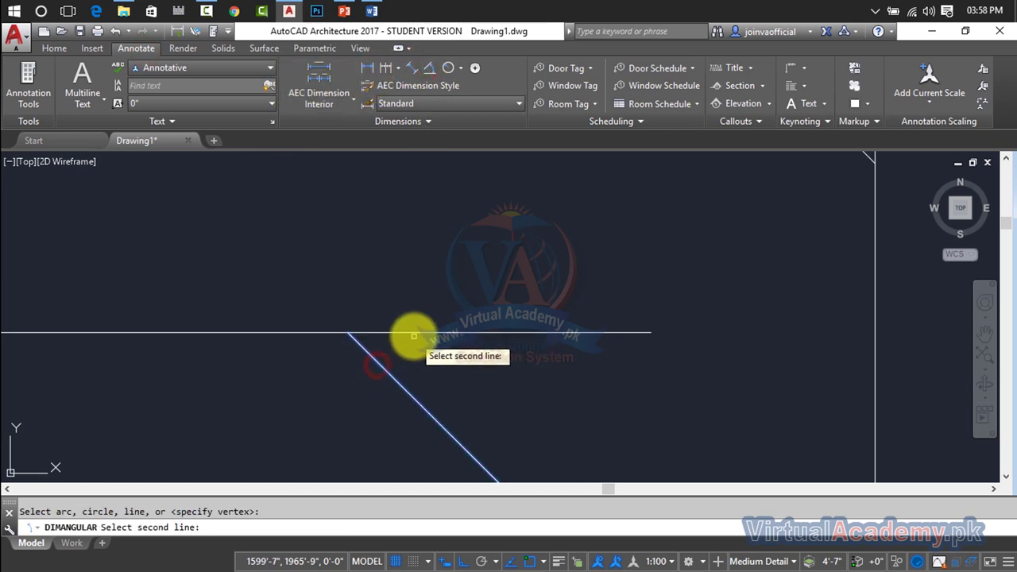
{"action": "left_click", "coordinate": [412, 334]}
{"action": "left_click", "coordinate": [544, 388]}
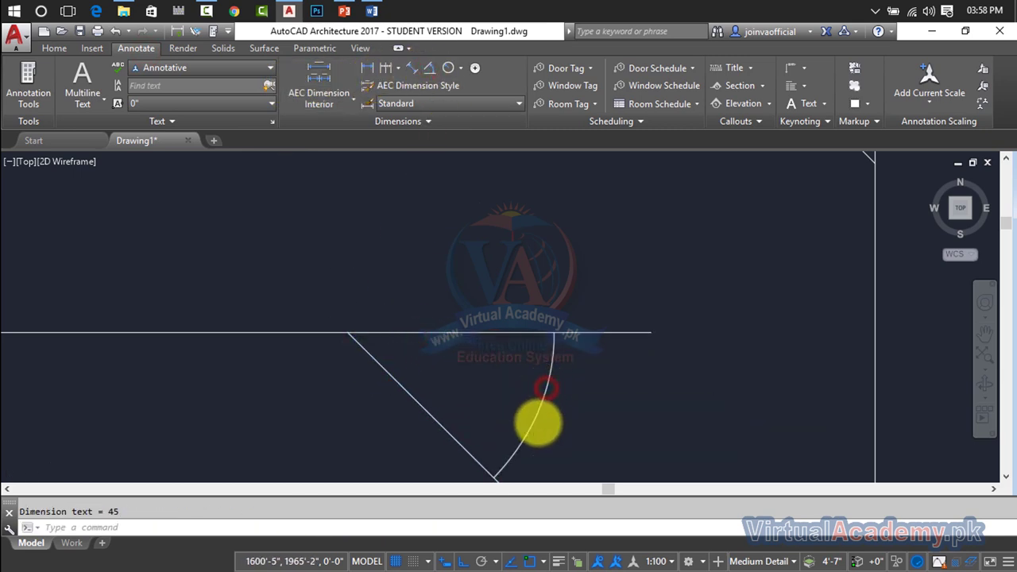
{"action": "scroll", "coordinate": [545, 387], "scroll_direction": "up", "scroll_amount": 5}
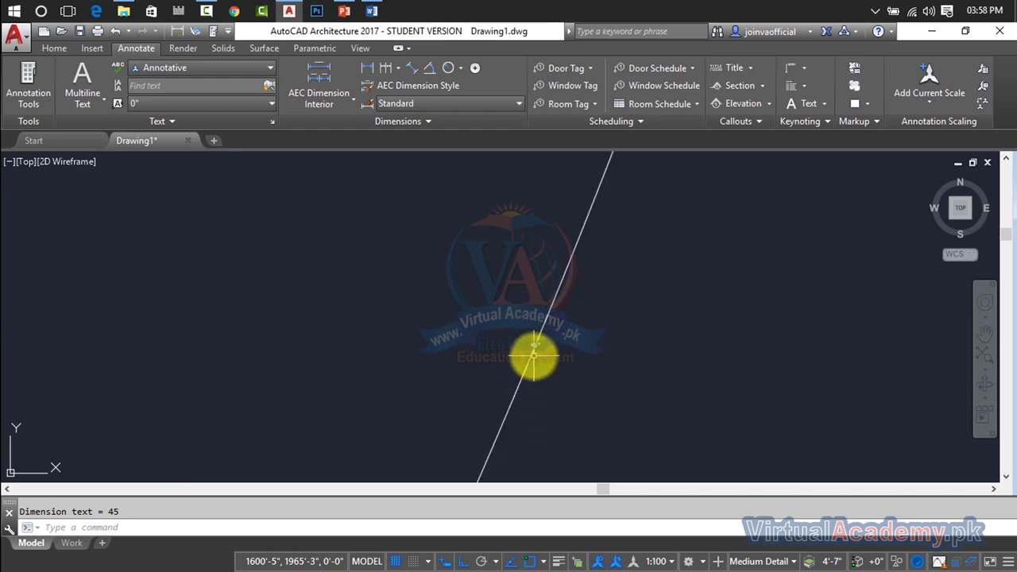
{"action": "scroll", "coordinate": [533, 355], "scroll_direction": "up", "scroll_amount": 3}
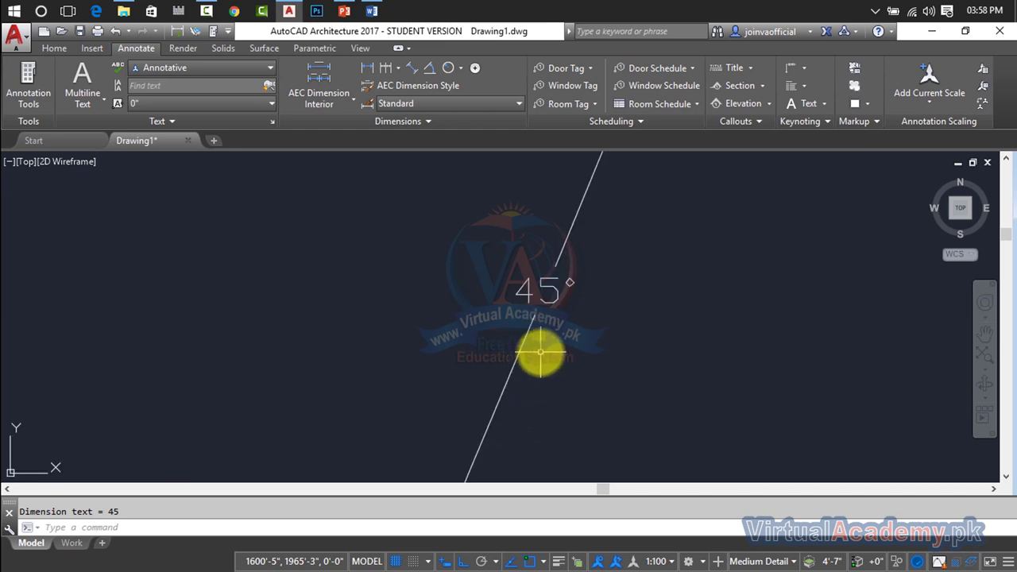
{"action": "scroll", "coordinate": [540, 350], "scroll_direction": "down", "scroll_amount": 1}
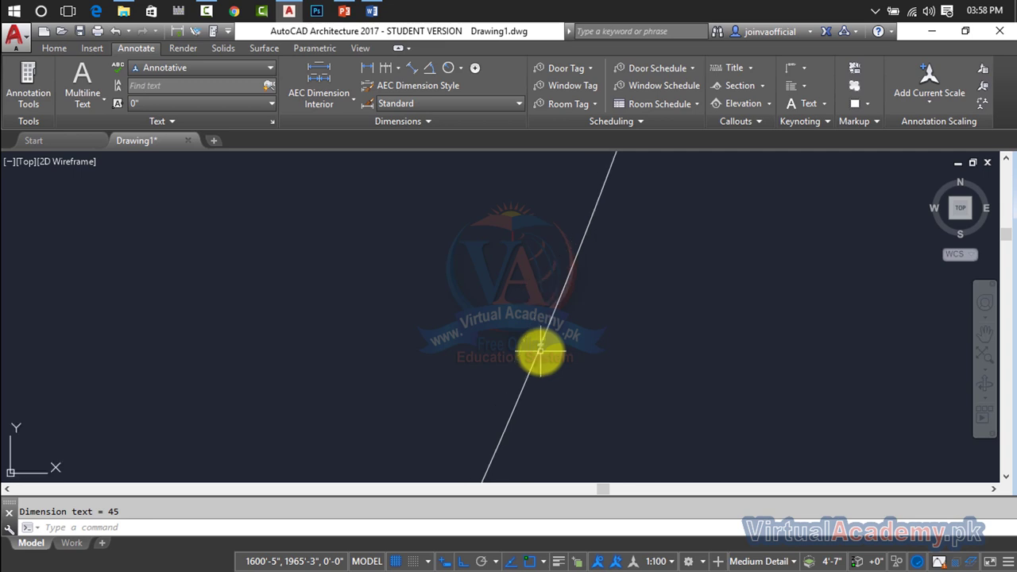
{"action": "scroll", "coordinate": [537, 350], "scroll_direction": "down", "scroll_amount": 2}
{"action": "scroll", "coordinate": [538, 352], "scroll_direction": "down", "scroll_amount": 3}
{"action": "left_click", "coordinate": [584, 294]}
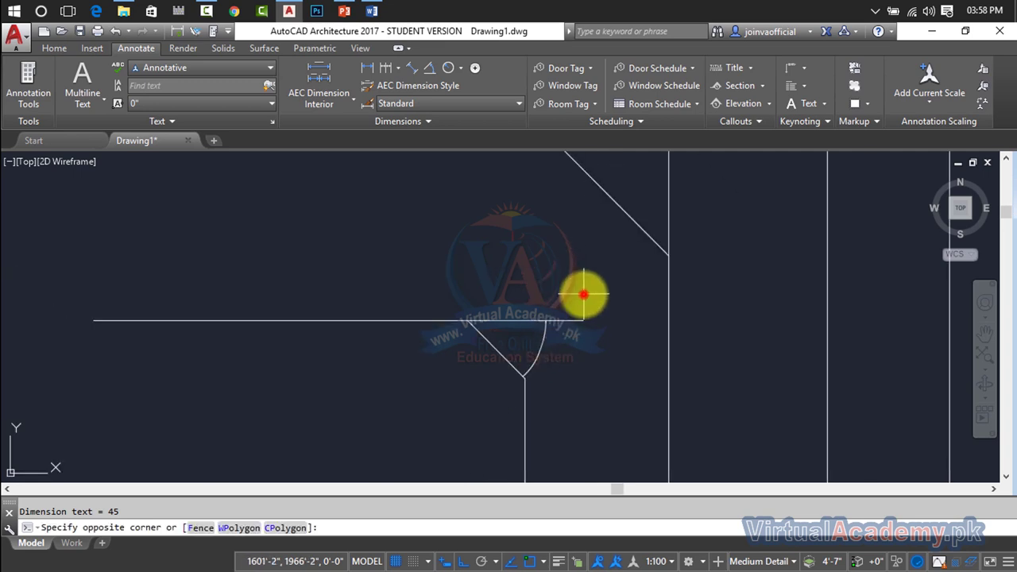
Step: Erase the helper line and 45° dimension, then undo three times back toward the chamfer
{"action": "left_click", "coordinate": [555, 335]}
{"action": "key", "text": "Delete"}
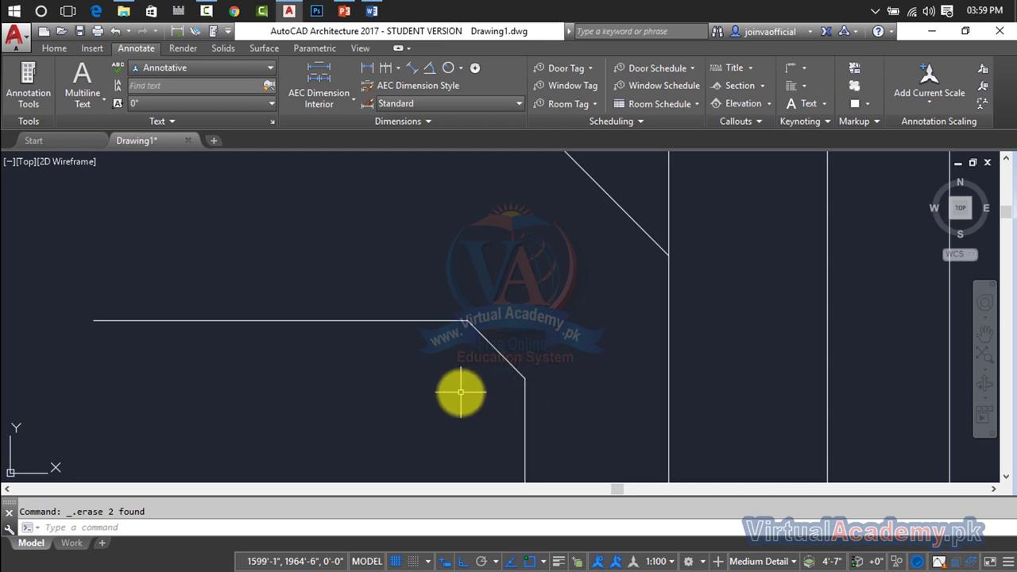
{"action": "scroll", "coordinate": [517, 292], "scroll_direction": "down", "scroll_amount": 5}
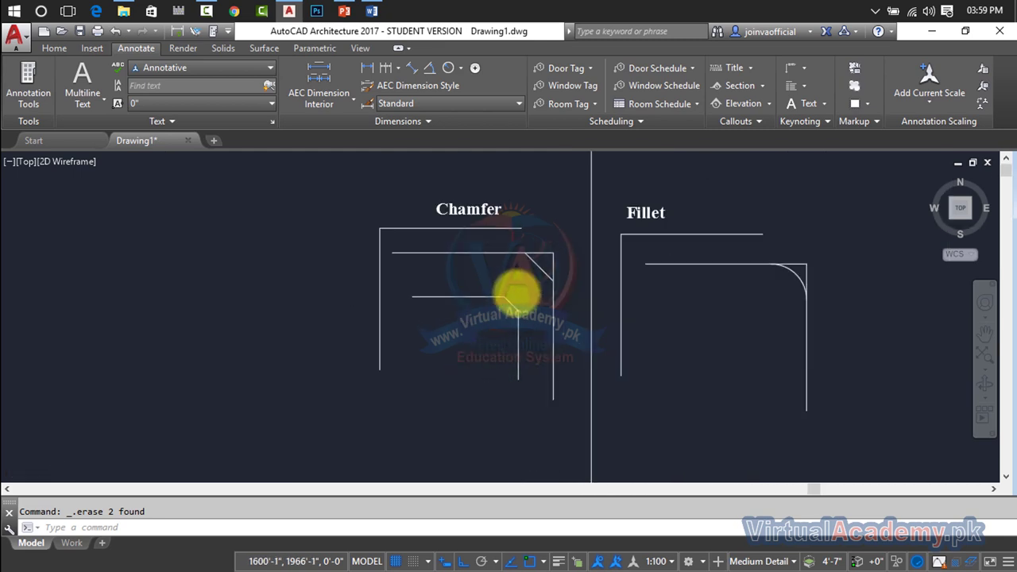
{"action": "scroll", "coordinate": [517, 292], "scroll_direction": "up", "scroll_amount": 2}
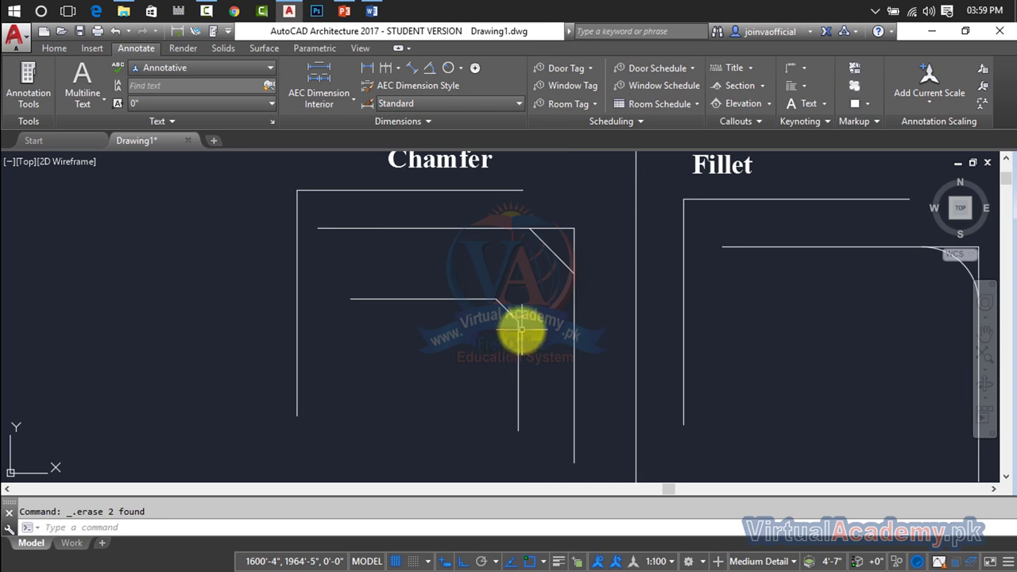
{"action": "key", "text": "ctrl+z"}
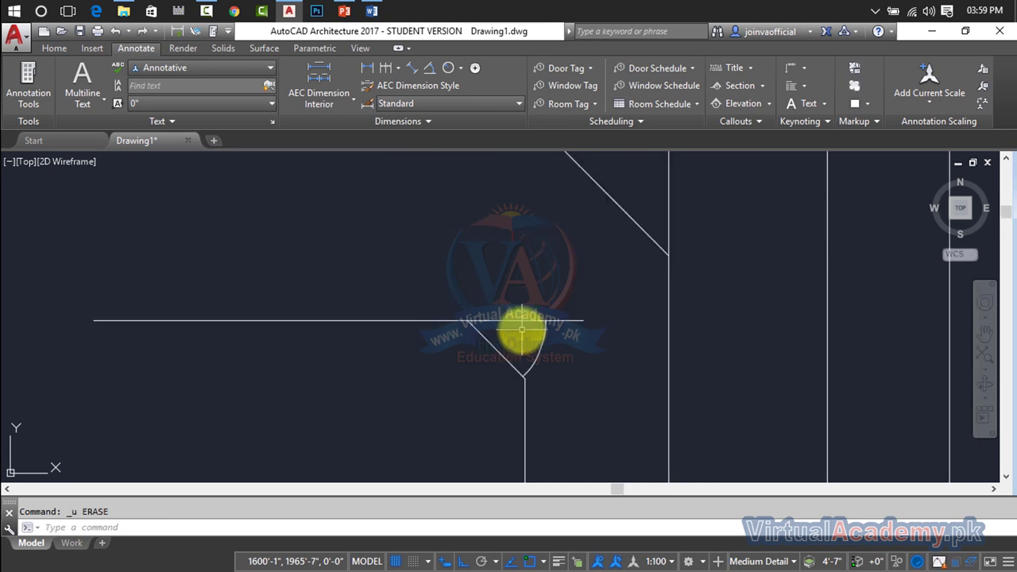
{"action": "key", "text": "ctrl+z"}
{"action": "key", "text": "ctrl+z"}
{"action": "key", "text": "ctrl+z"}
{"action": "key", "text": "ctrl+z"}
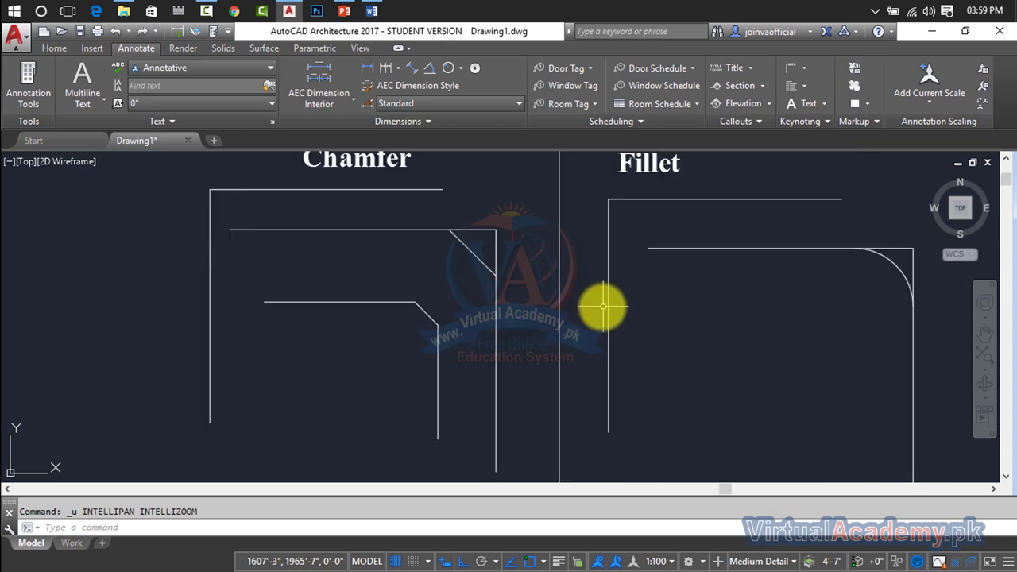
{"action": "key", "text": "ctrl+z"}
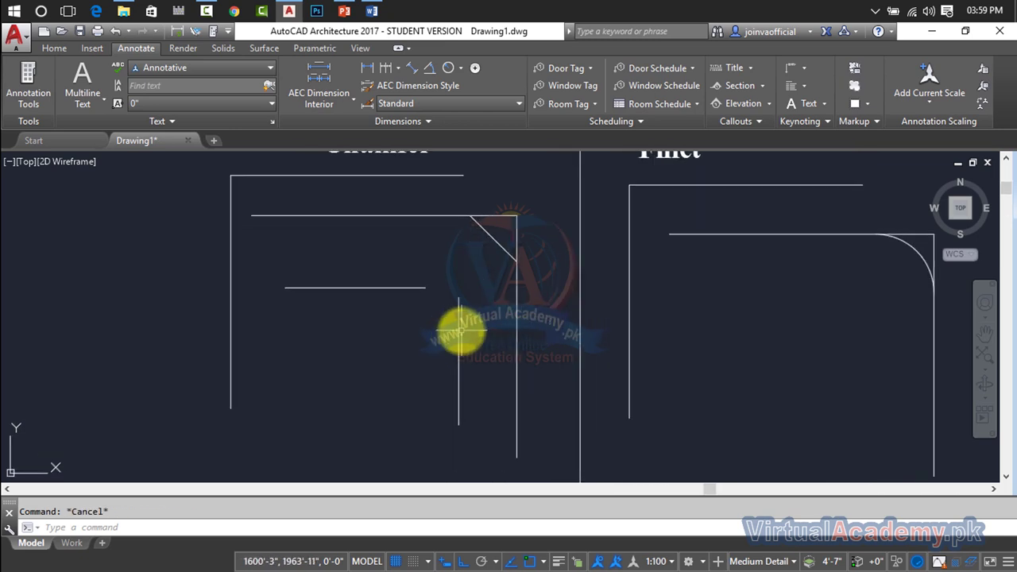
Step: Abandon further chamfer attempts and undo the lower pair's 45° bevel, leaving two separate lines
{"action": "type", "text": "cha"}
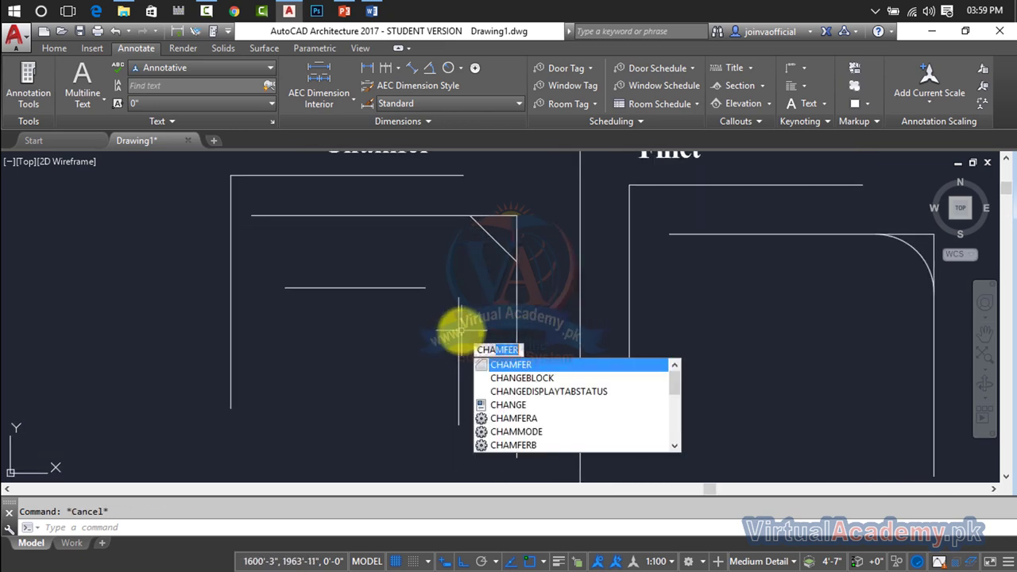
{"action": "key", "text": "Return"}
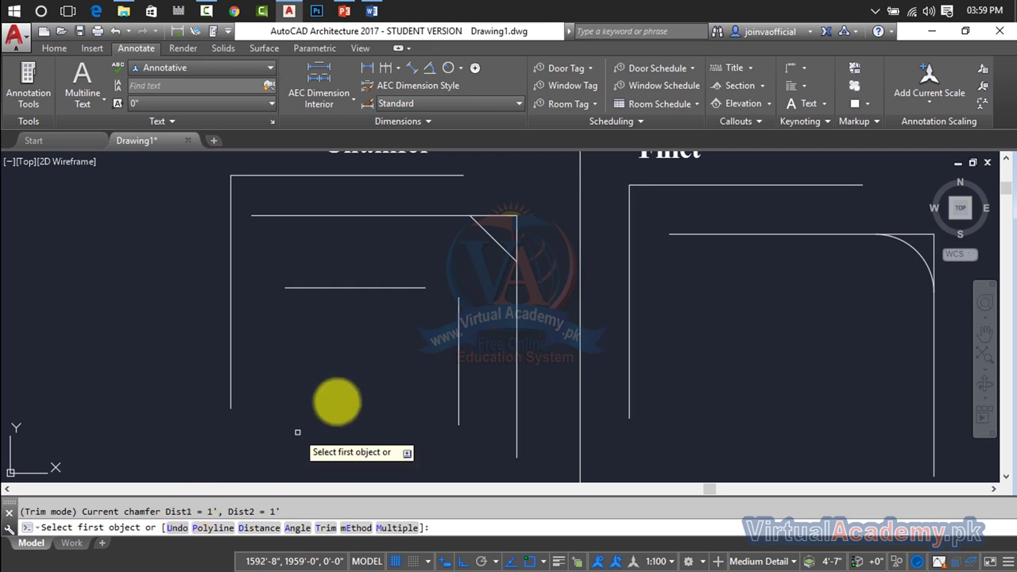
{"action": "left_click", "coordinate": [421, 288]}
{"action": "type", "text": "ch"}
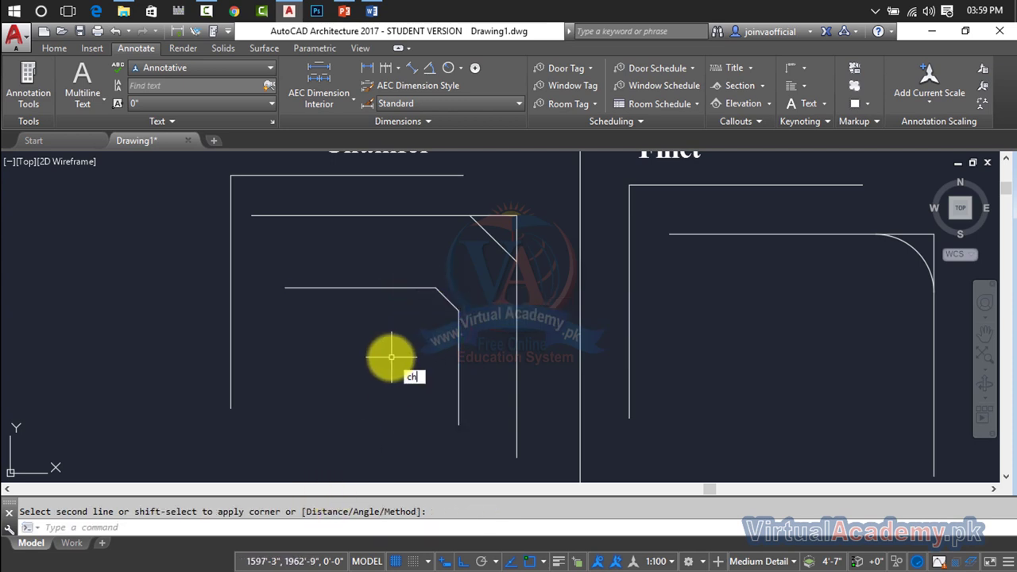
{"action": "type", "text": "a"}
{"action": "key", "text": "Return"}
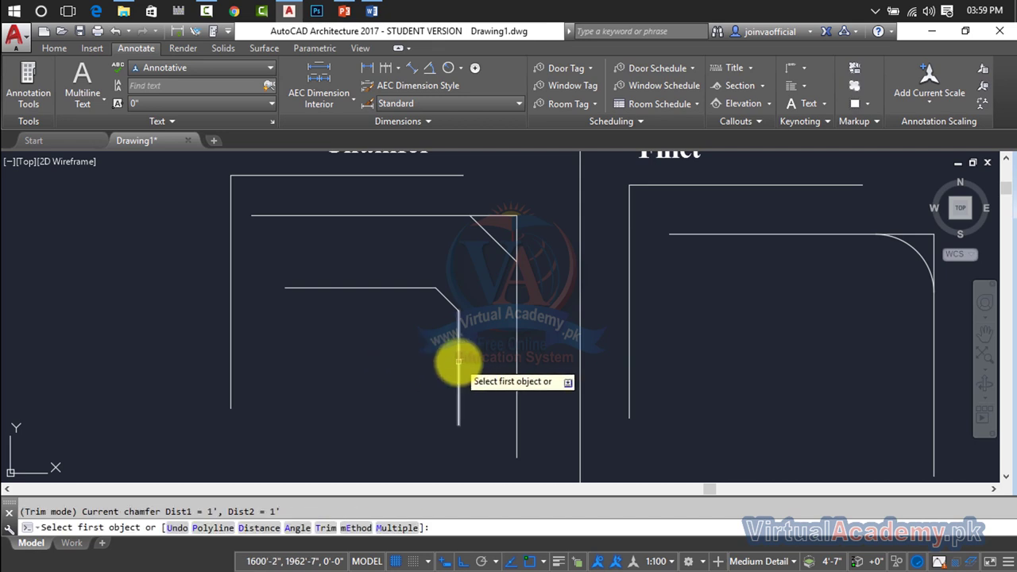
{"action": "left_click", "coordinate": [458, 362]}
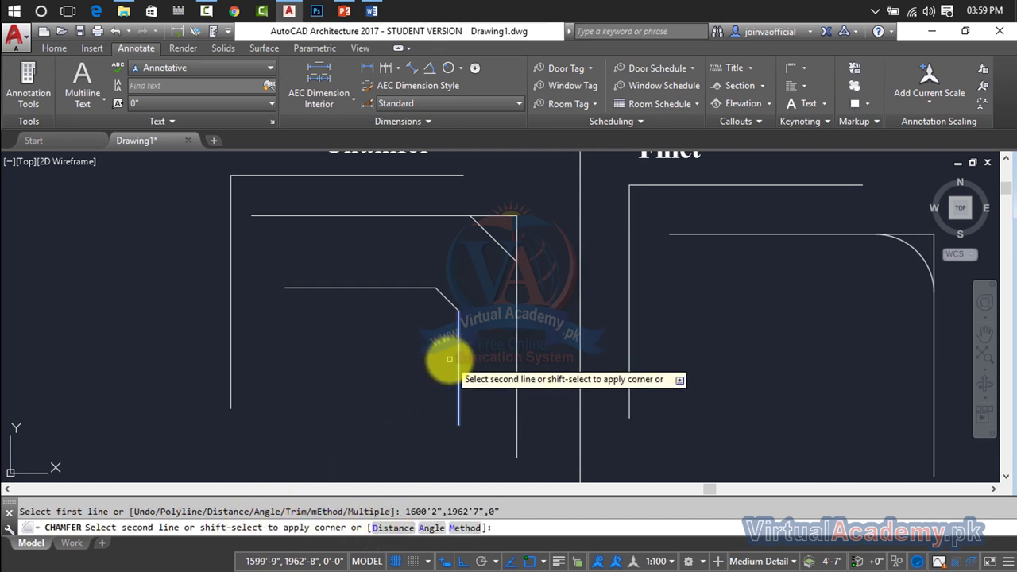
{"action": "key", "text": "Escape"}
{"action": "key", "text": "ctrl+z"}
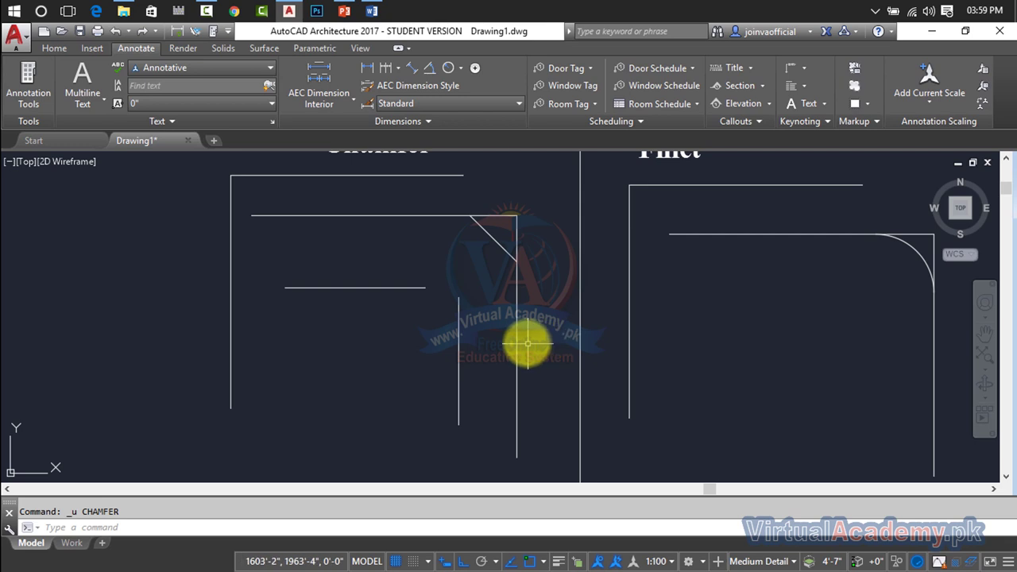
{"action": "key", "text": "Escape"}
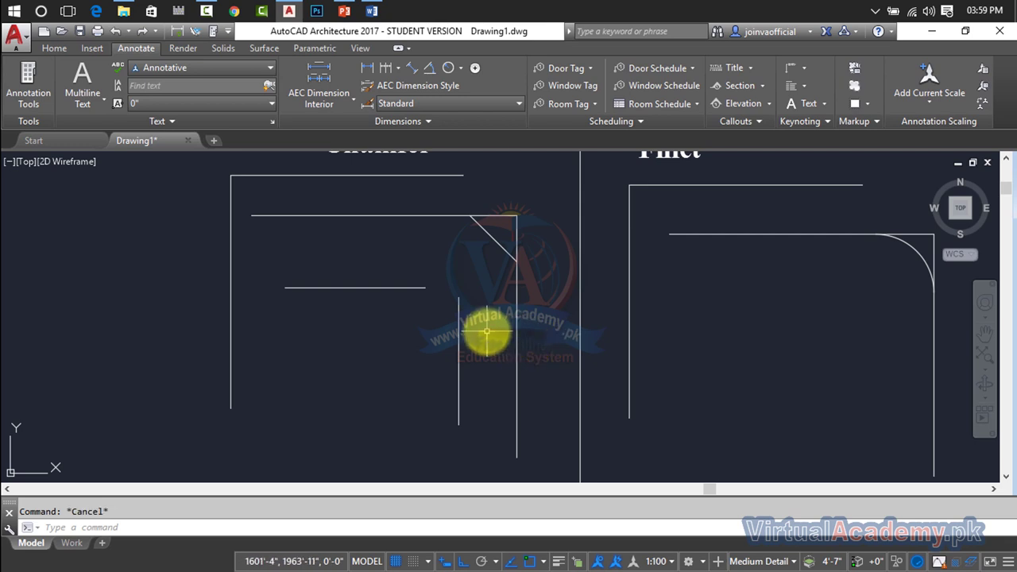
Step: Erase the separate horizontal and vertical lines of the lower Chamfer pair
{"action": "left_click", "coordinate": [479, 292]}
{"action": "left_click", "coordinate": [382, 325]}
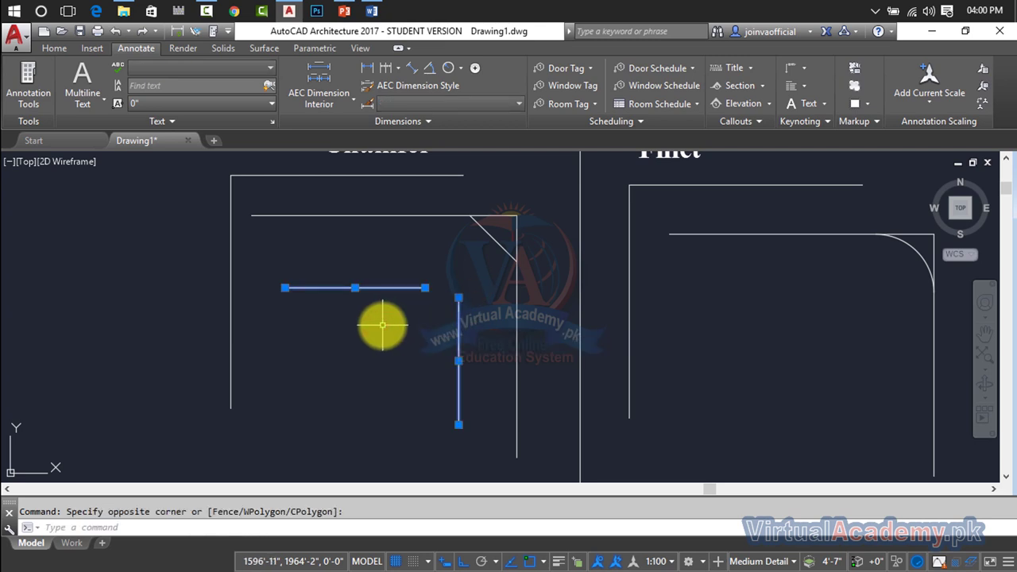
{"action": "key", "text": "Delete"}
{"action": "type", "text": "rec"}
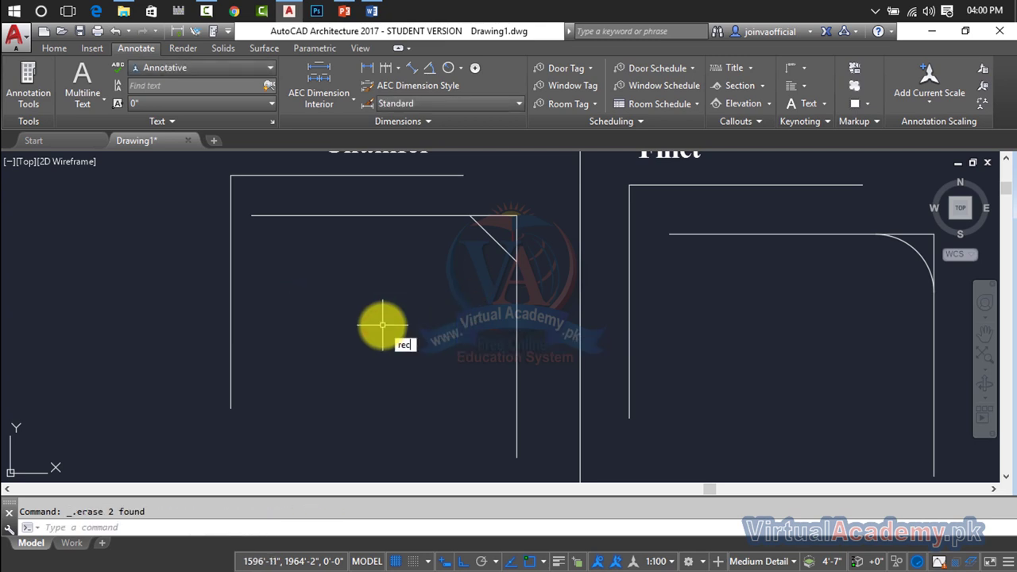
Step: Draw one rectangle inside the Chamfer L-shape and another inside the Fillet L-shape
{"action": "key", "text": "Return"}
{"action": "left_click", "coordinate": [270, 276]}
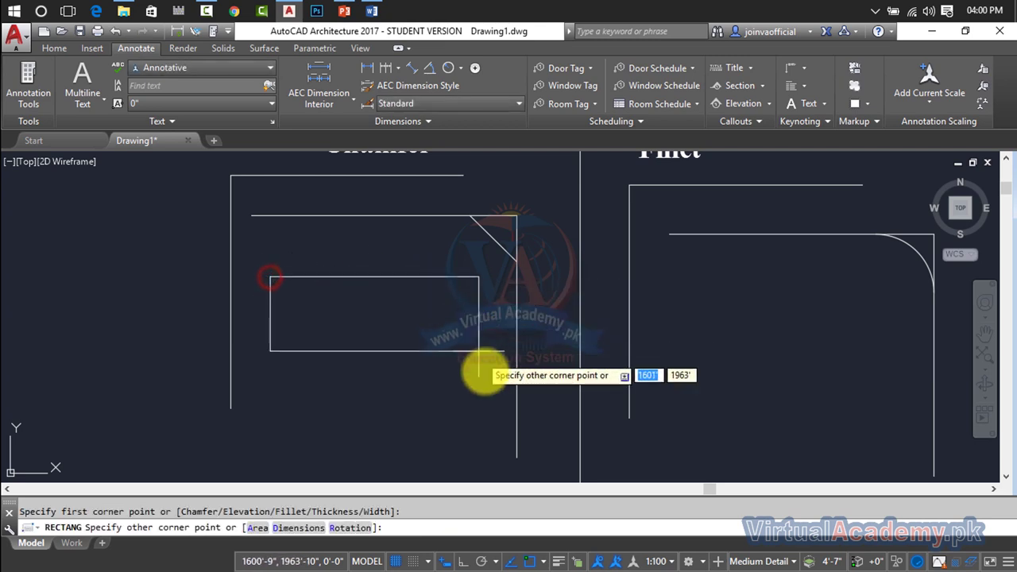
{"action": "left_click", "coordinate": [481, 422]}
{"action": "middle_click_drag", "start_coordinate": [699, 309], "coordinate": [488, 284]}
{"action": "type", "text": "REC"}
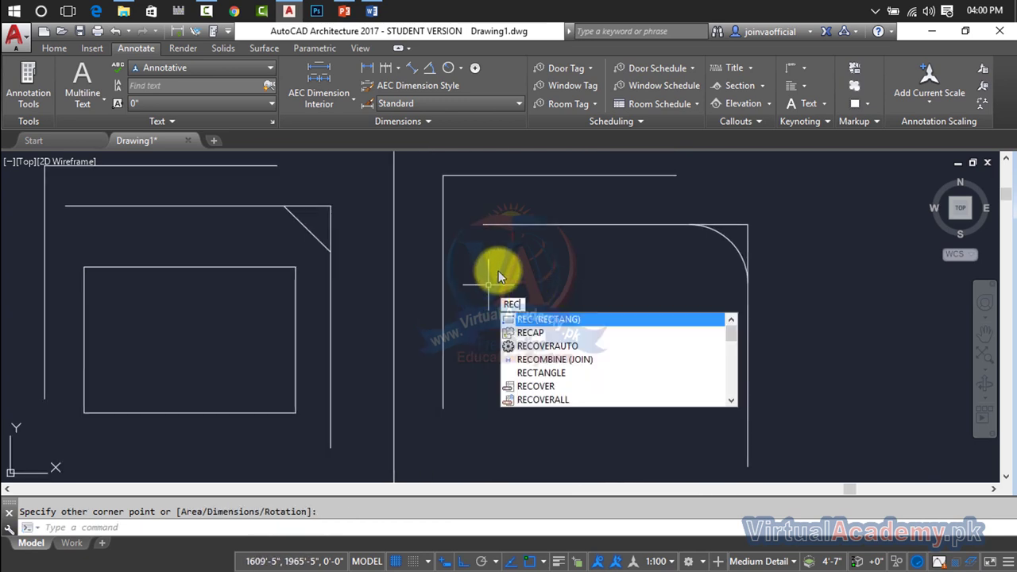
{"action": "key", "text": "Return"}
{"action": "left_click", "coordinate": [493, 266]}
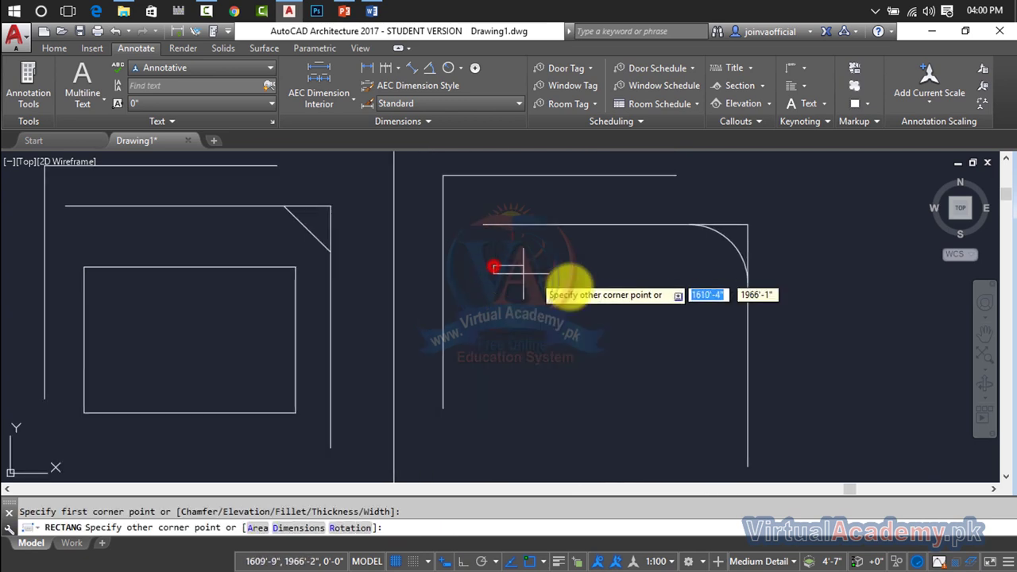
{"action": "left_click", "coordinate": [704, 405]}
{"action": "middle_click_drag", "start_coordinate": [627, 342], "coordinate": [684, 321]}
{"action": "type", "text": "p"}
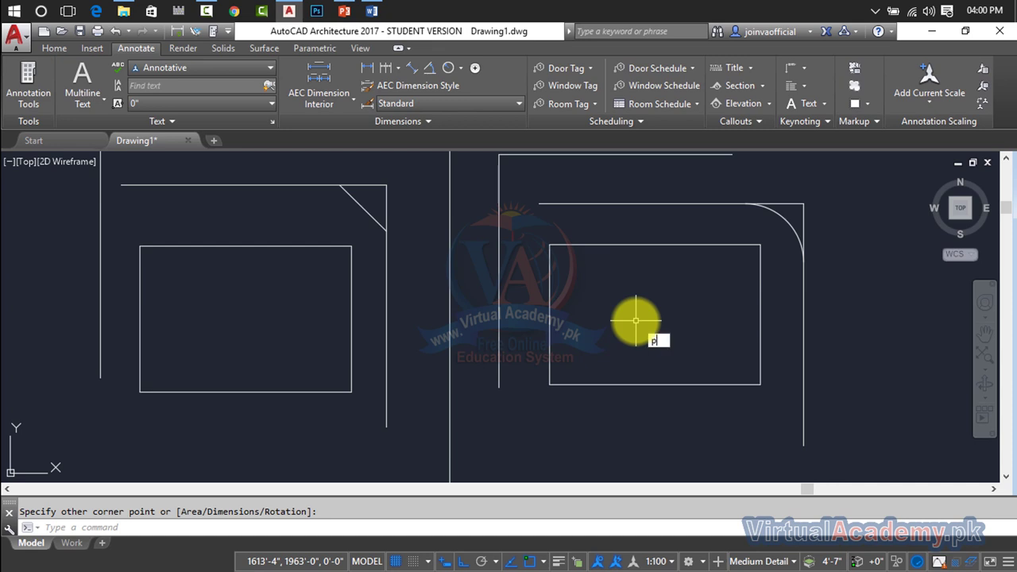
Step: Draw a closed rectangular polyline in the empty space below the Fillet shapes
{"action": "type", "text": "l"}
{"action": "key", "text": "Return"}
{"action": "middle_click_drag", "start_coordinate": [630, 345], "coordinate": [648, 231]}
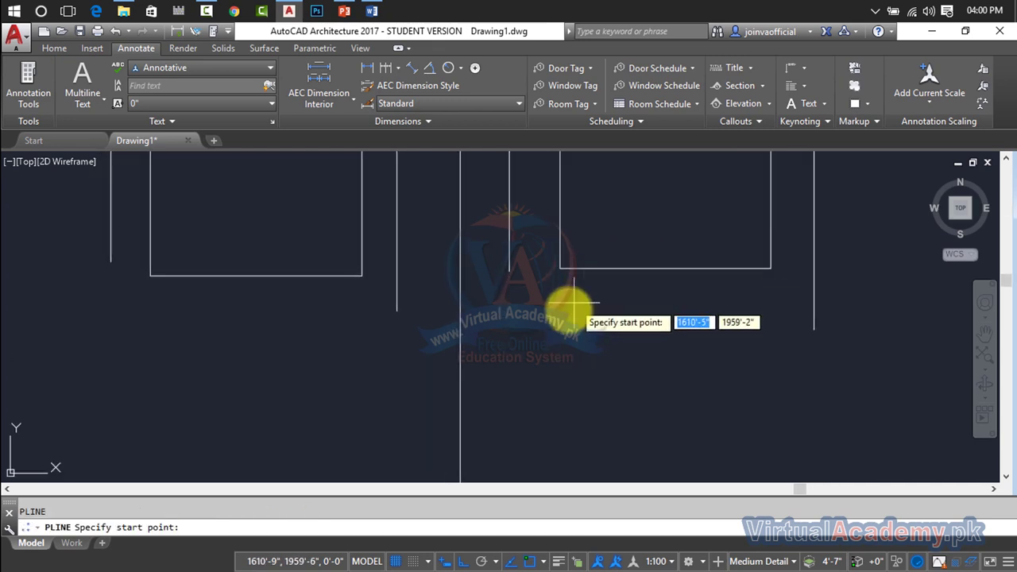
{"action": "left_click", "coordinate": [564, 316]}
{"action": "left_click", "coordinate": [778, 348]}
{"action": "left_click", "coordinate": [775, 440]}
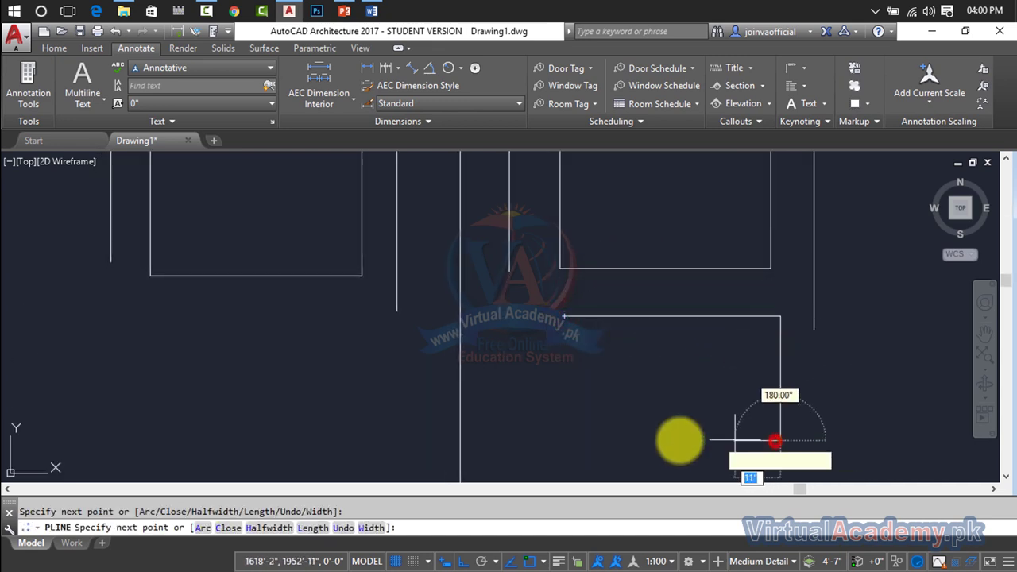
{"action": "left_click", "coordinate": [567, 440]}
{"action": "left_click", "coordinate": [570, 315]}
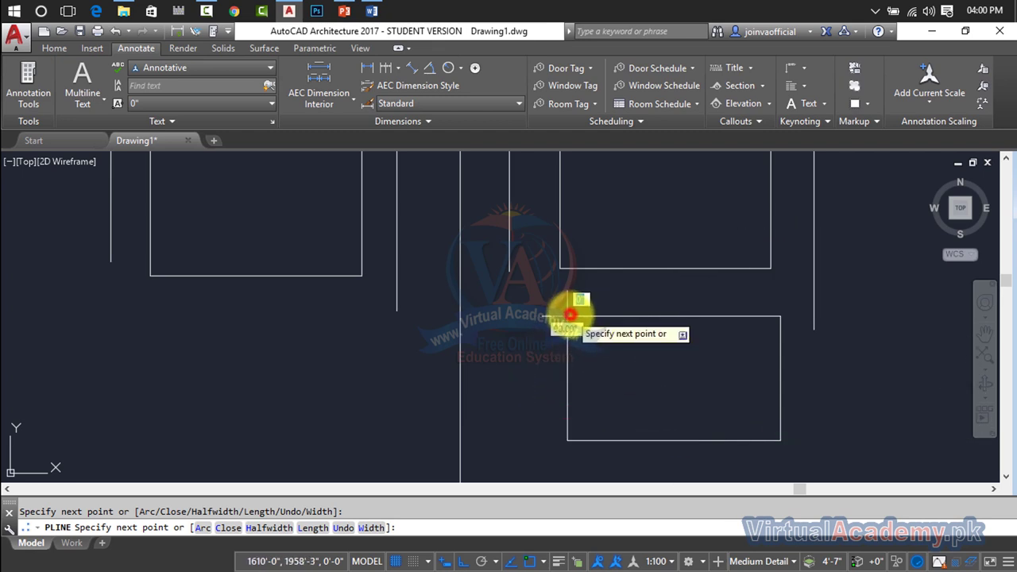
{"action": "key", "text": "Return"}
{"action": "scroll", "coordinate": [567, 327], "scroll_direction": "up", "scroll_amount": 5}
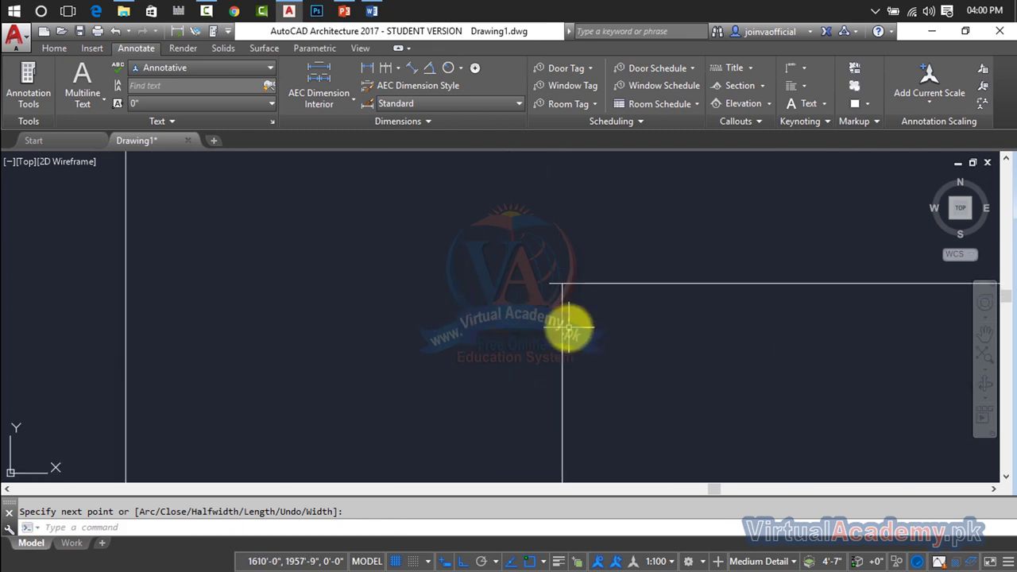
{"action": "left_click", "coordinate": [561, 325]}
{"action": "left_click", "coordinate": [562, 283]}
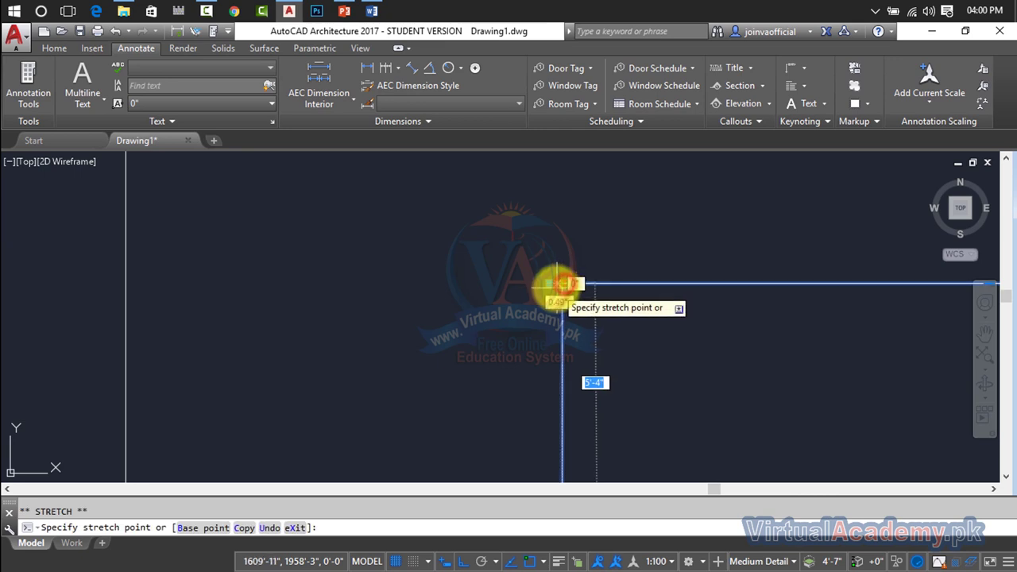
{"action": "key", "text": "Escape"}
{"action": "scroll", "coordinate": [608, 313], "scroll_direction": "down", "scroll_amount": 5}
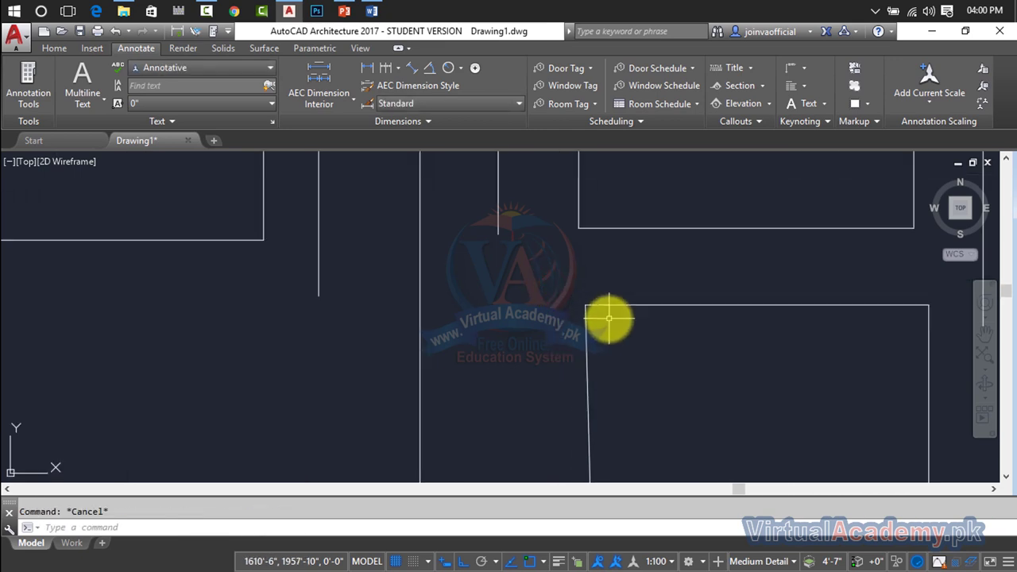
{"action": "middle_click_drag", "start_coordinate": [608, 313], "coordinate": [635, 321]}
Step: Copy the polyline rectangle horizontally left so it sits below the Chamfer shapes
{"action": "type", "text": "c"}
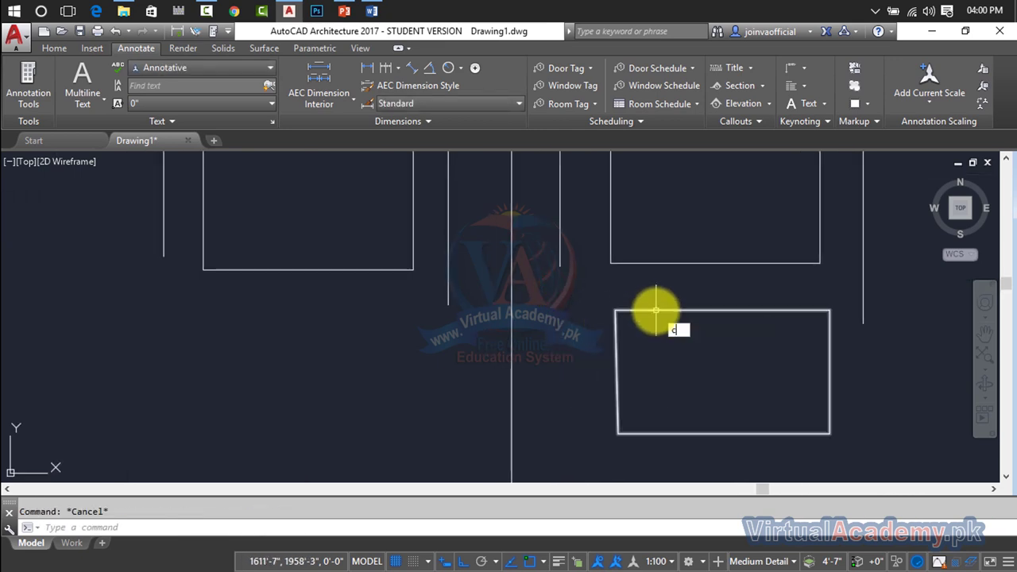
{"action": "type", "text": "t o"}
{"action": "key", "text": "Return"}
{"action": "left_click", "coordinate": [655, 309]}
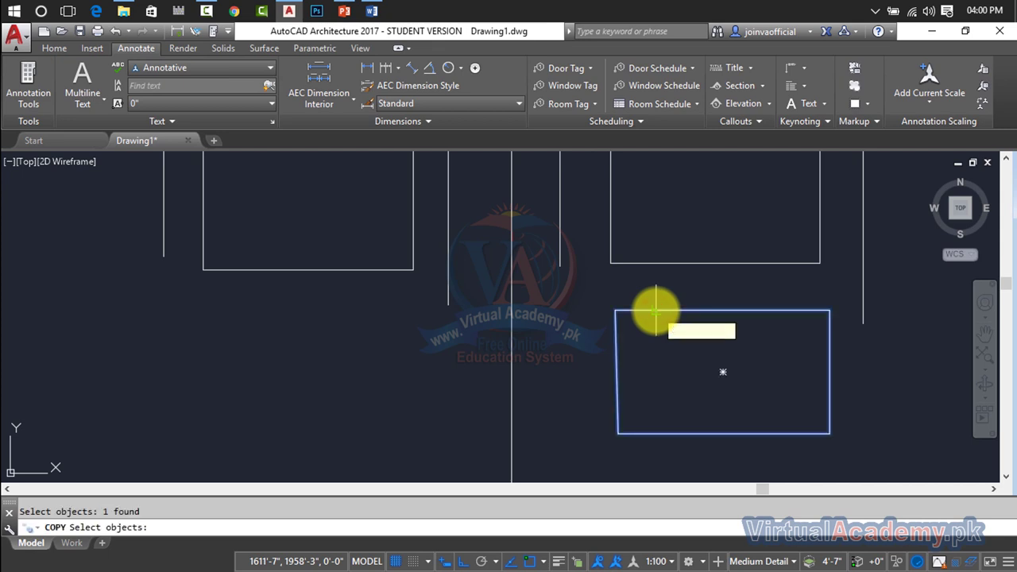
{"action": "key", "text": "Return"}
{"action": "left_click", "coordinate": [655, 309]}
{"action": "left_click", "coordinate": [221, 341]}
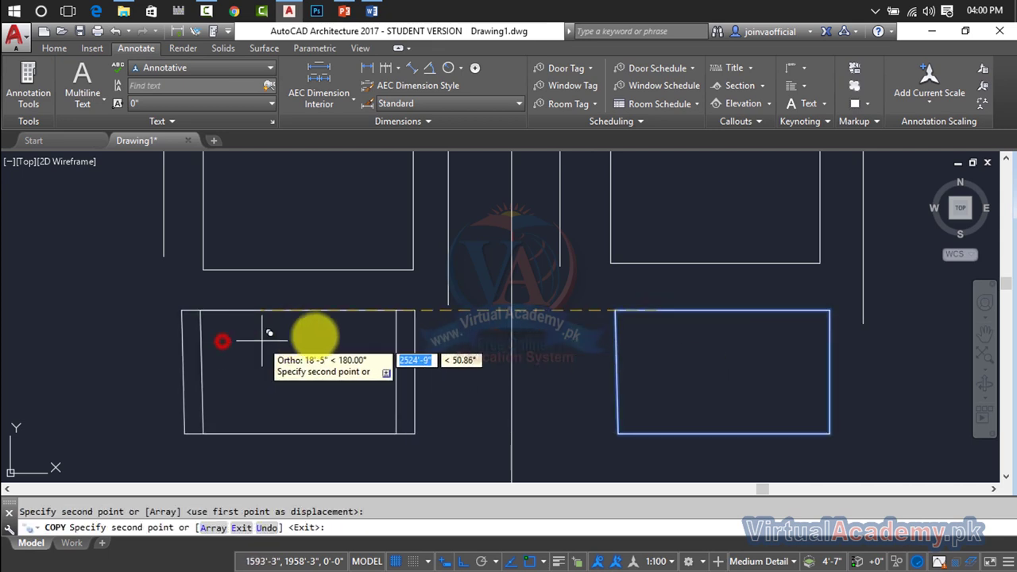
{"action": "key", "text": "Escape"}
{"action": "scroll", "coordinate": [472, 333], "scroll_direction": "down", "scroll_amount": 2}
{"action": "scroll", "coordinate": [494, 336], "scroll_direction": "down", "scroll_amount": 3}
Step: Chamfer all four corners of the Chamfer-side rectangle at 2' by 2' using the Polyline option
{"action": "scroll", "coordinate": [480, 306], "scroll_direction": "up", "scroll_amount": 6}
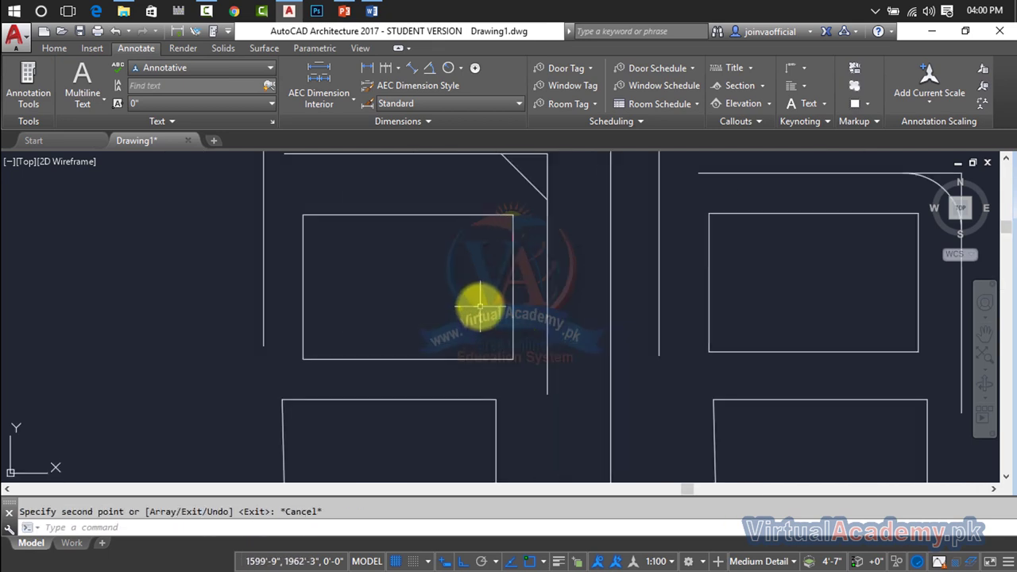
{"action": "middle_click_drag", "start_coordinate": [480, 306], "coordinate": [511, 368]}
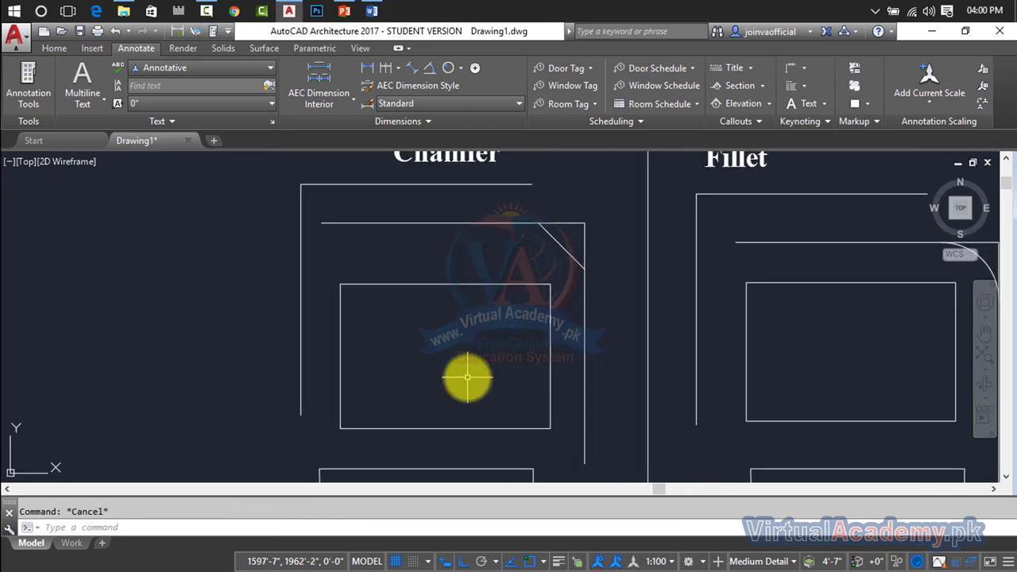
{"action": "type", "text": "cha"}
{"action": "key", "text": "Return"}
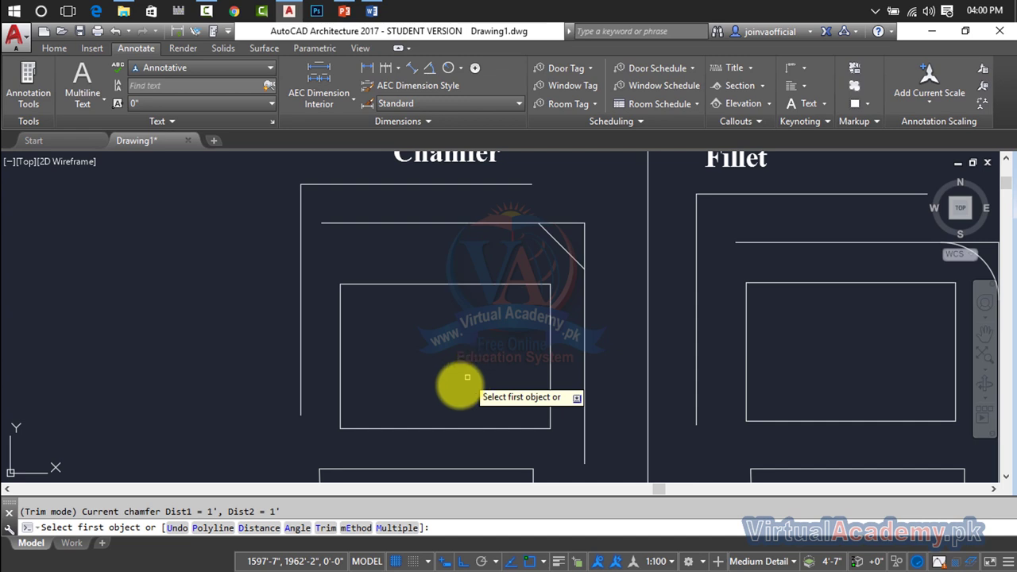
{"action": "left_click", "coordinate": [227, 527]}
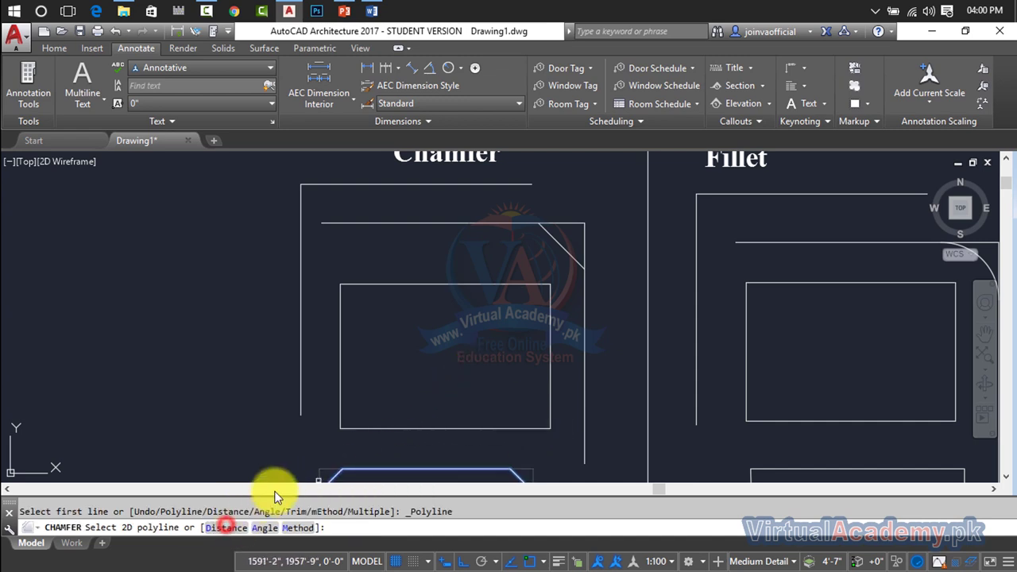
{"action": "left_click", "coordinate": [227, 528]}
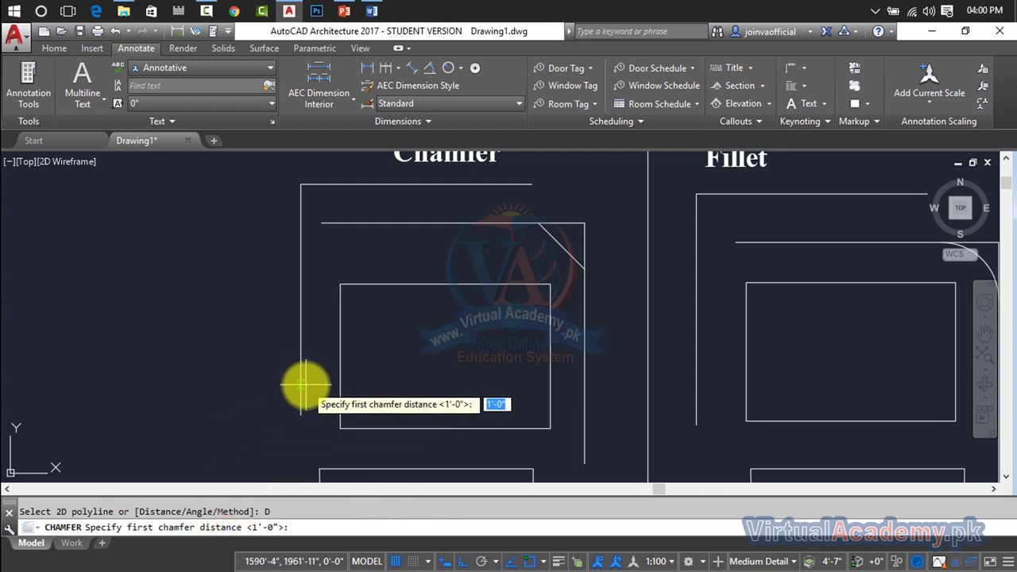
{"action": "key", "text": "Return"}
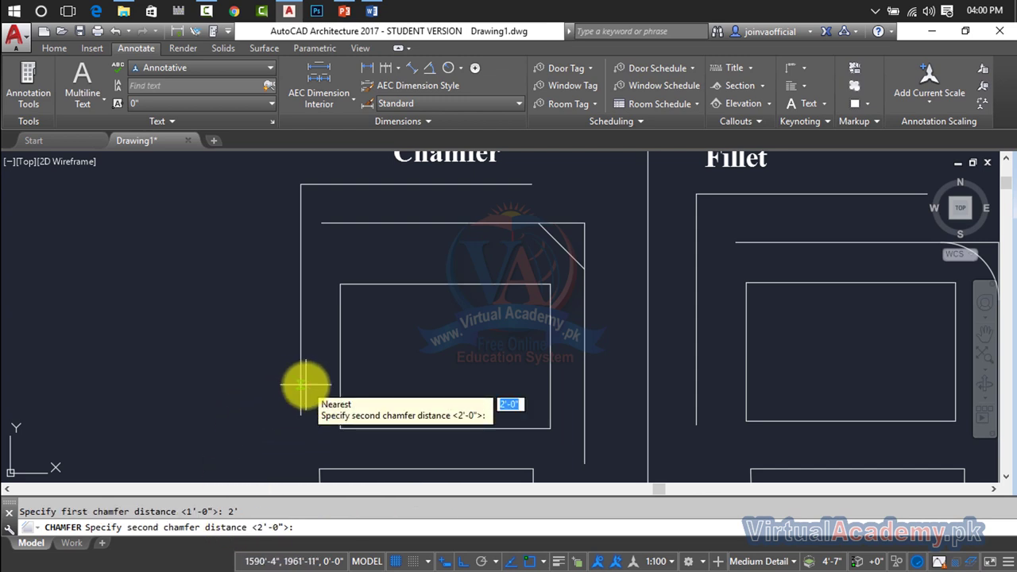
{"action": "key", "text": "Return"}
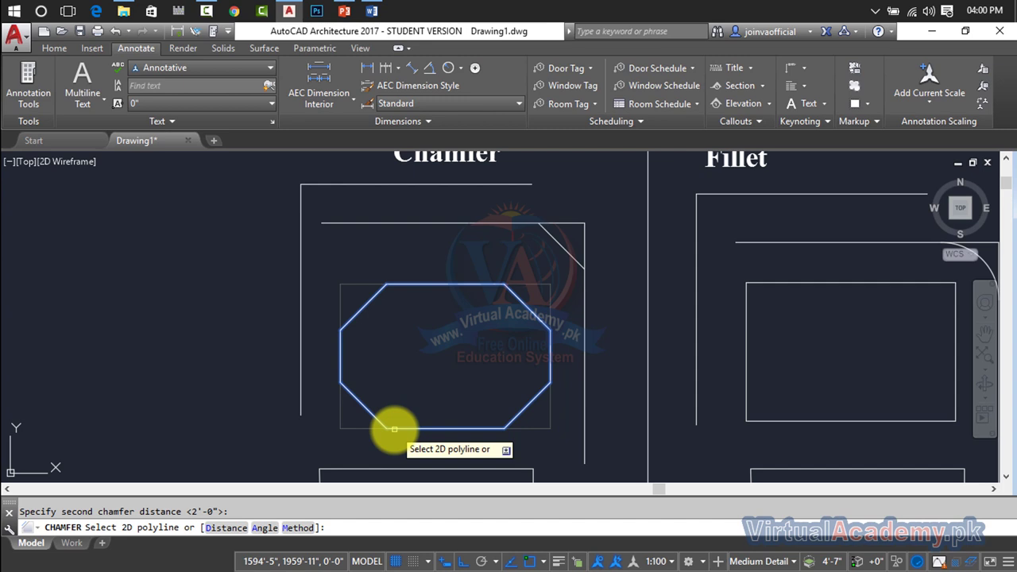
{"action": "left_click", "coordinate": [394, 429]}
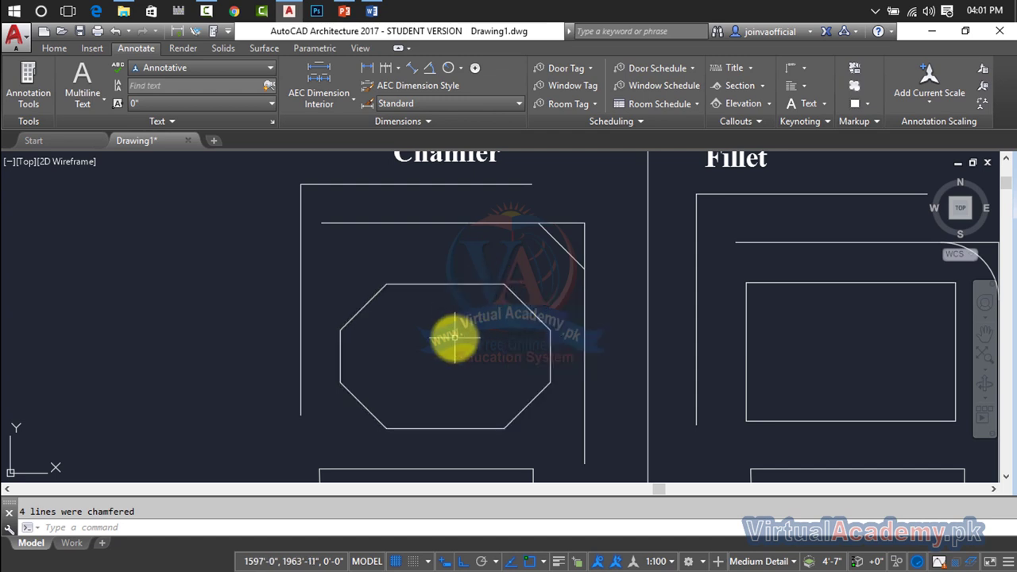
{"action": "middle_click_drag", "start_coordinate": [454, 337], "coordinate": [193, 329]}
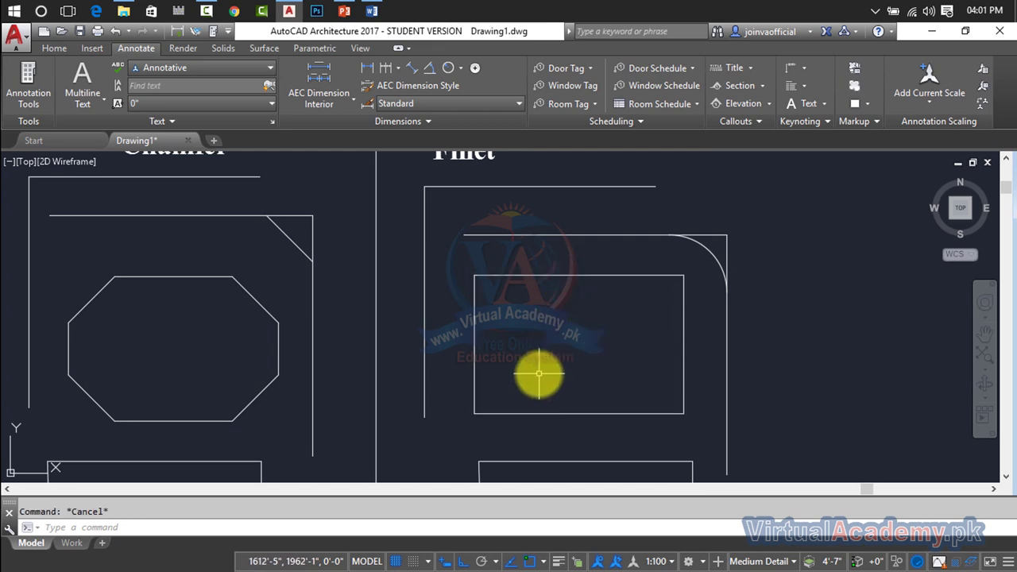
Step: Set the fillet radius to 30 (2'-6") and round all four corners of the Fillet-side rectangle
{"action": "type", "text": "f"}
{"action": "key", "text": "Return"}
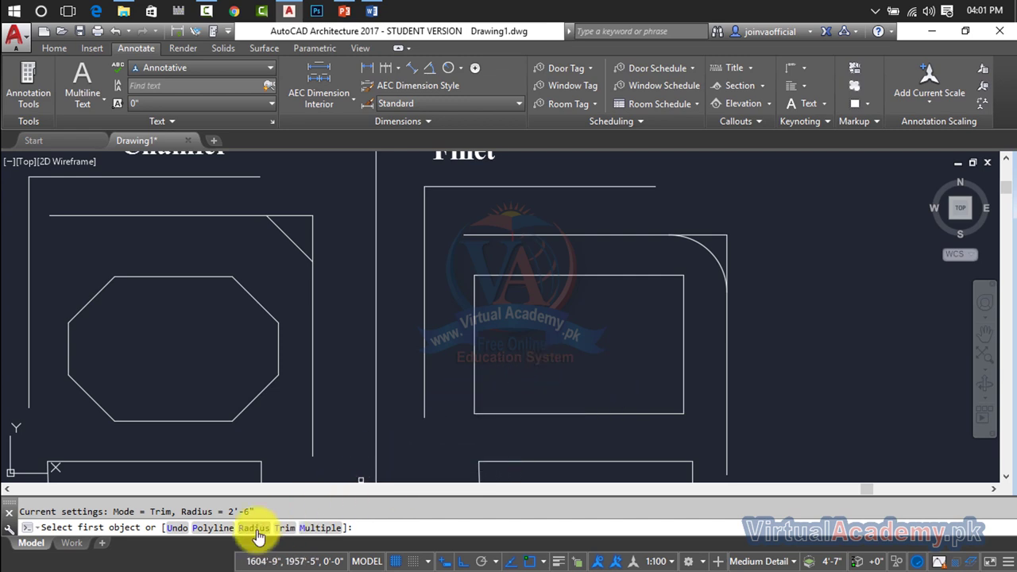
{"action": "left_click", "coordinate": [254, 527]}
{"action": "type", "text": "30"}
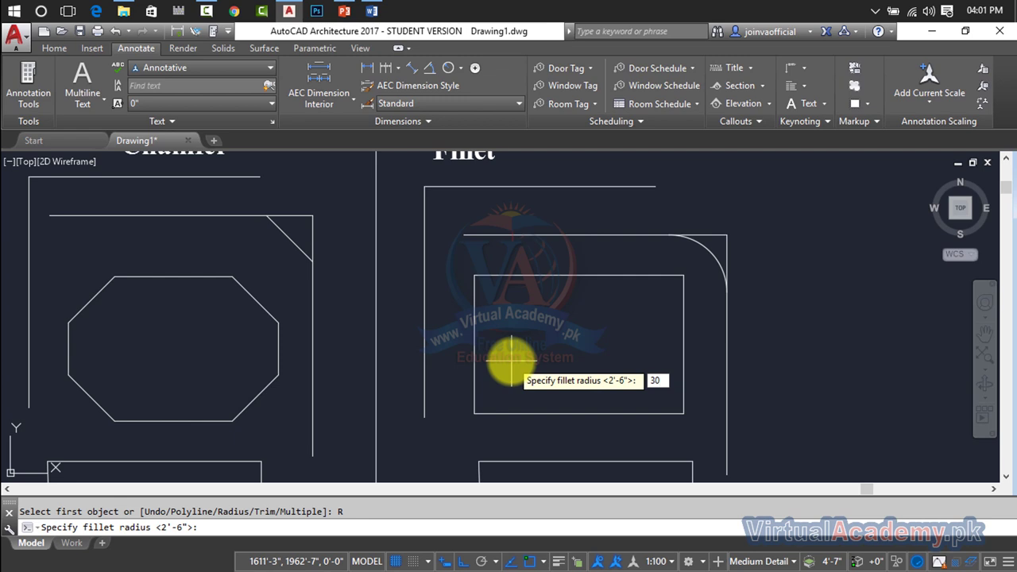
{"action": "key", "text": "Return"}
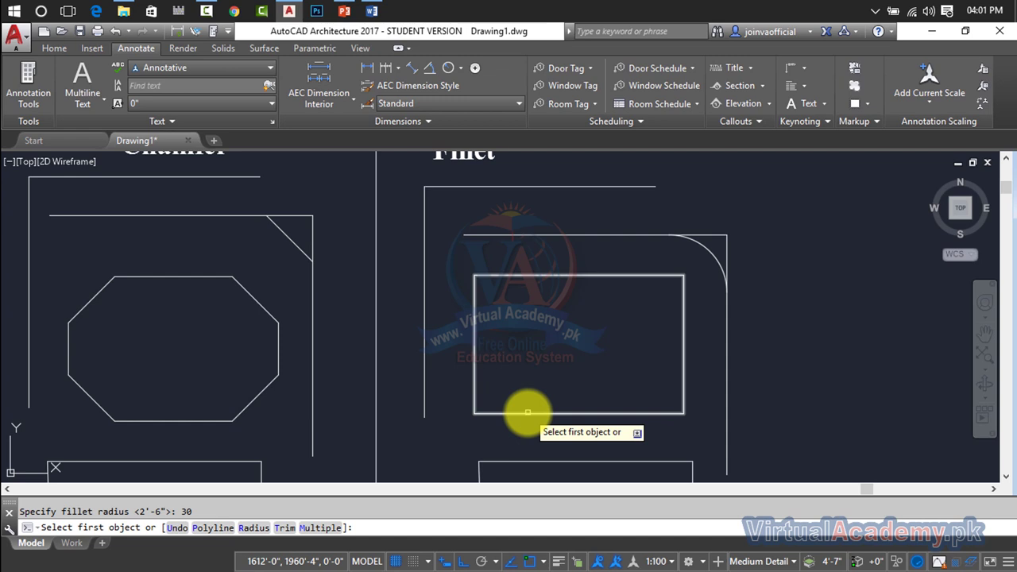
{"action": "left_click", "coordinate": [216, 528]}
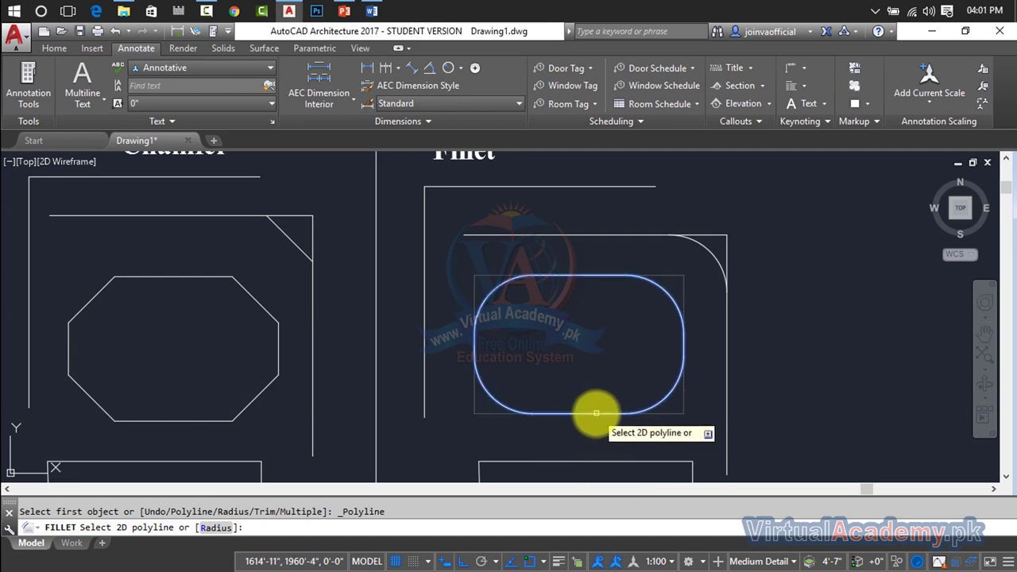
{"action": "left_click", "coordinate": [596, 414]}
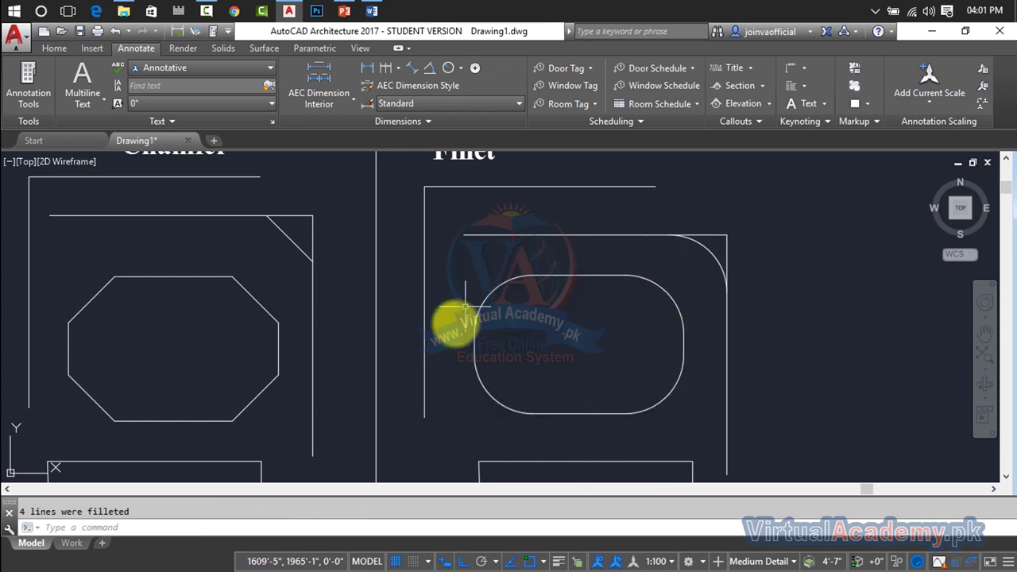
{"action": "key", "text": "Return"}
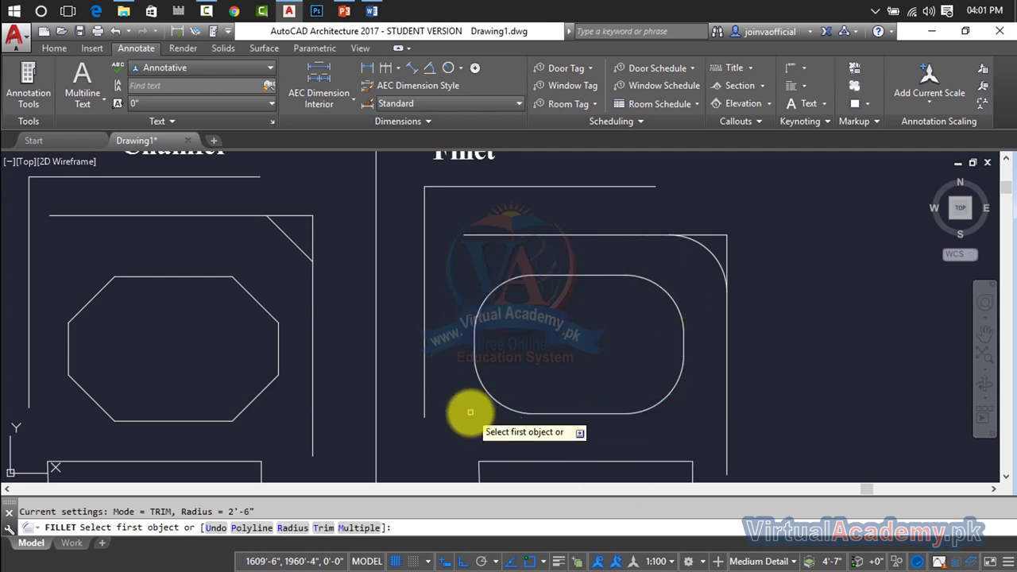
{"action": "scroll", "coordinate": [481, 414], "scroll_direction": "down", "scroll_amount": 2}
{"action": "scroll", "coordinate": [479, 413], "scroll_direction": "down", "scroll_amount": 1}
{"action": "scroll", "coordinate": [511, 345], "scroll_direction": "up", "scroll_amount": 2}
{"action": "scroll", "coordinate": [527, 363], "scroll_direction": "up", "scroll_amount": 2}
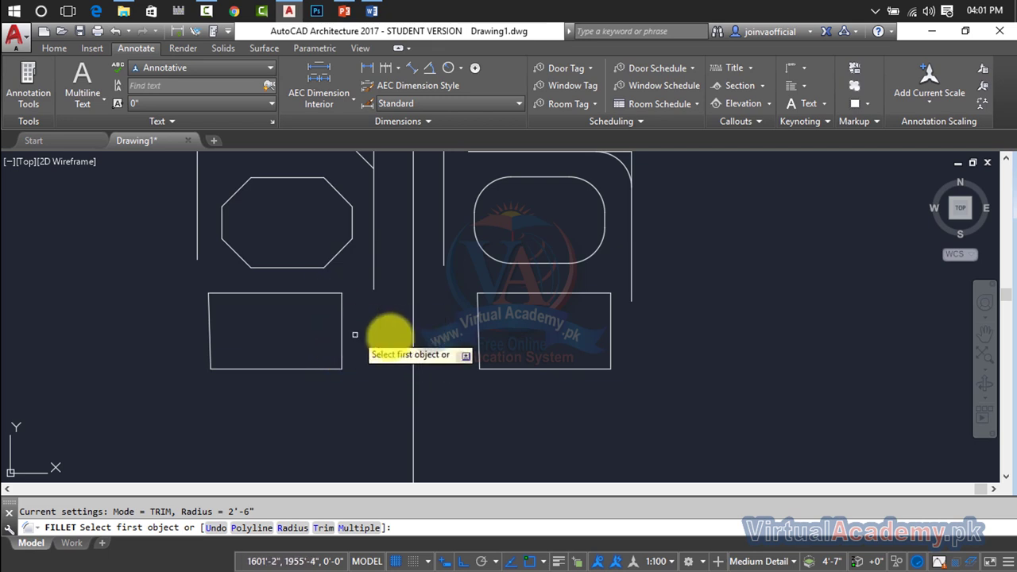
Step: Erase the two lower rectangles below the octagon and rounded rectangle
{"action": "key", "text": "Escape"}
{"action": "left_click", "coordinate": [706, 295]}
{"action": "left_click", "coordinate": [608, 377]}
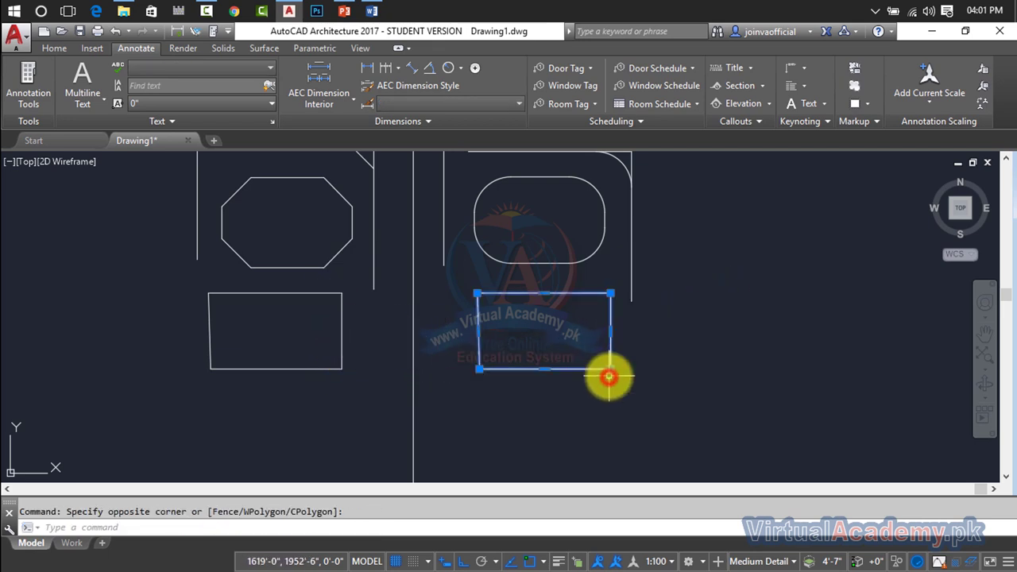
{"action": "key", "text": "Delete"}
{"action": "left_click", "coordinate": [367, 310]}
{"action": "left_click", "coordinate": [327, 363]}
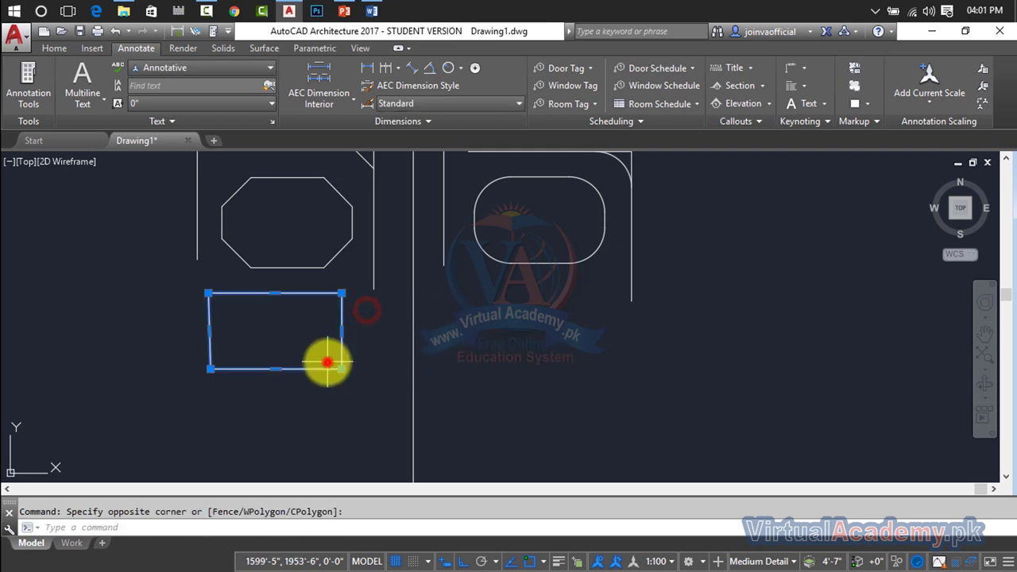
{"action": "key", "text": "Delete"}
{"action": "type", "text": "PL"}
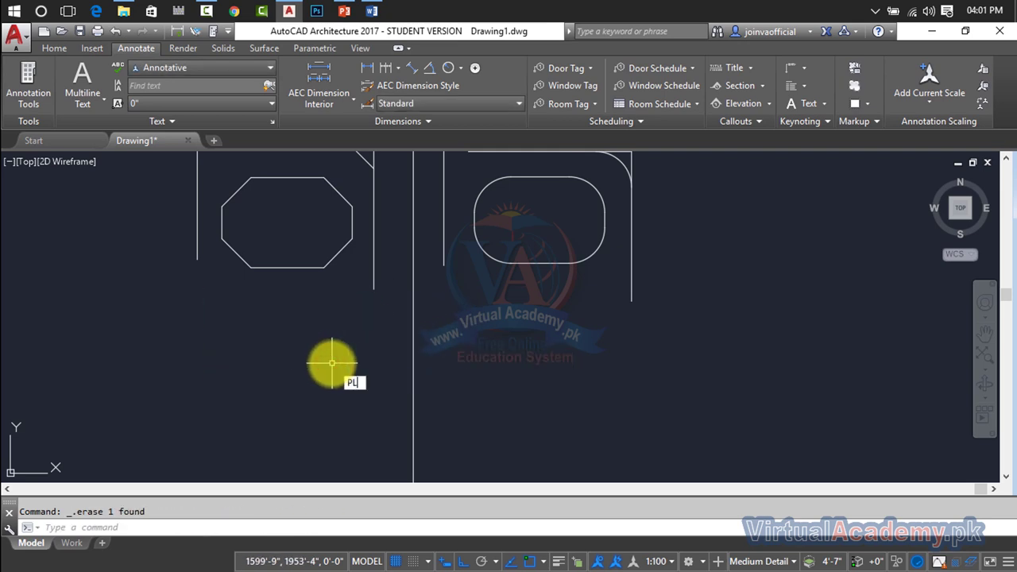
Step: Draw a closed four-sided polyline on the right with a slanted right side
{"action": "key", "text": "Return"}
{"action": "left_click", "coordinate": [665, 329]}
{"action": "left_click", "coordinate": [439, 333]}
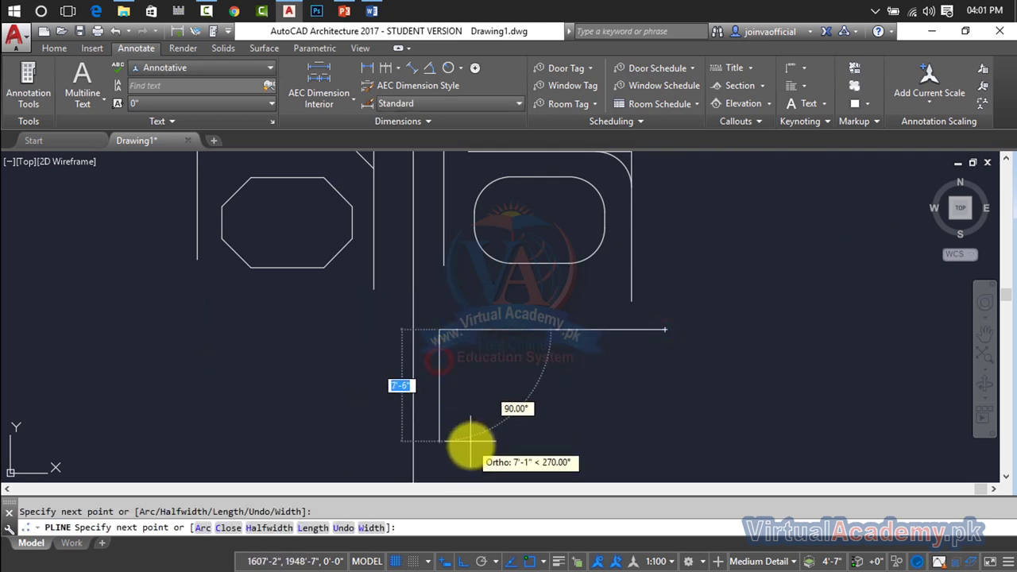
{"action": "left_click", "coordinate": [471, 444]}
{"action": "left_click", "coordinate": [649, 444]}
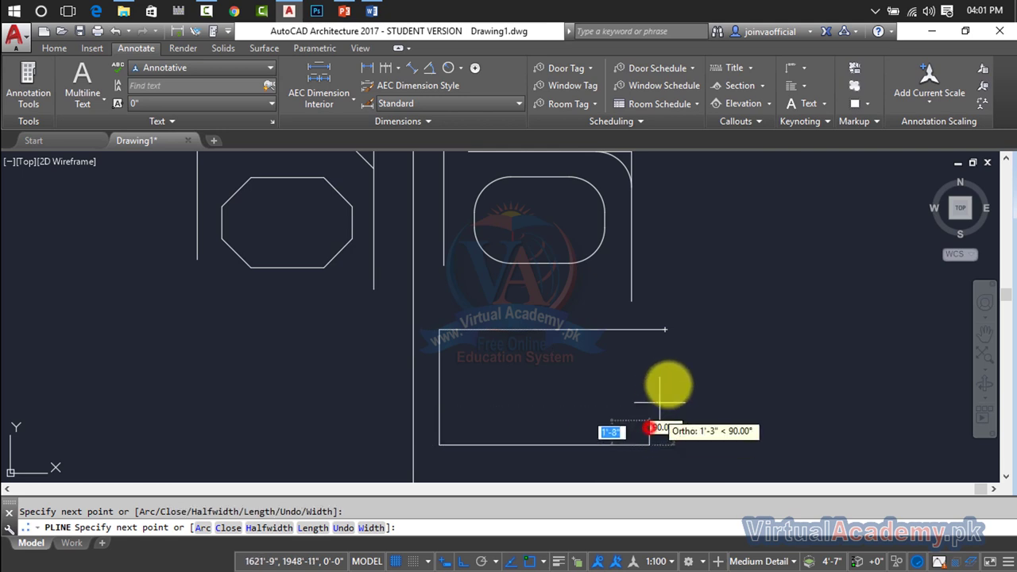
{"action": "left_click", "coordinate": [664, 329]}
Step: Draw a second closed four-sided polyline on the left with a slanted left side
{"action": "key", "text": "Return"}
{"action": "key", "text": "Return"}
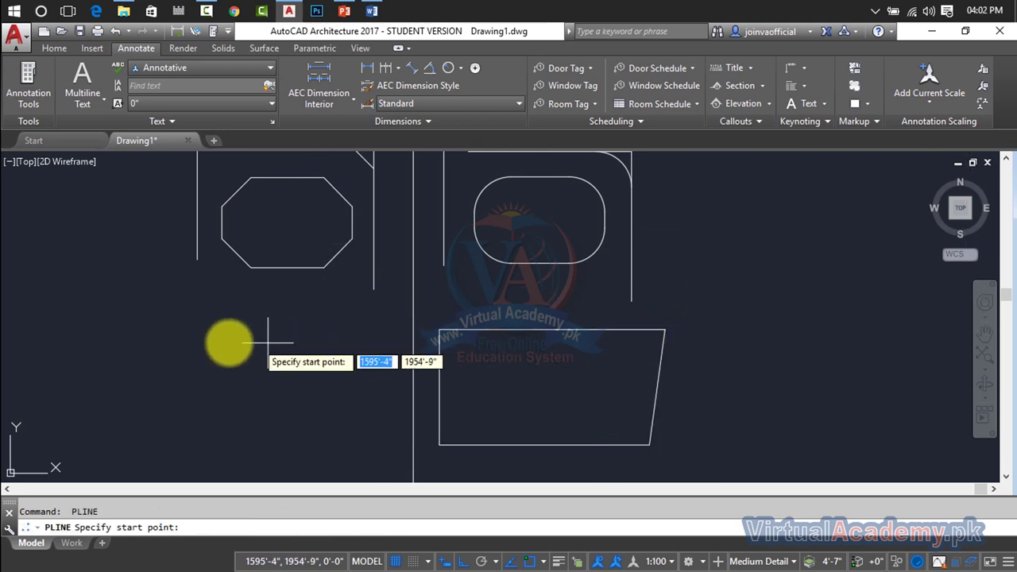
{"action": "left_click", "coordinate": [175, 326]}
{"action": "left_click", "coordinate": [345, 326]}
{"action": "left_click", "coordinate": [344, 414]}
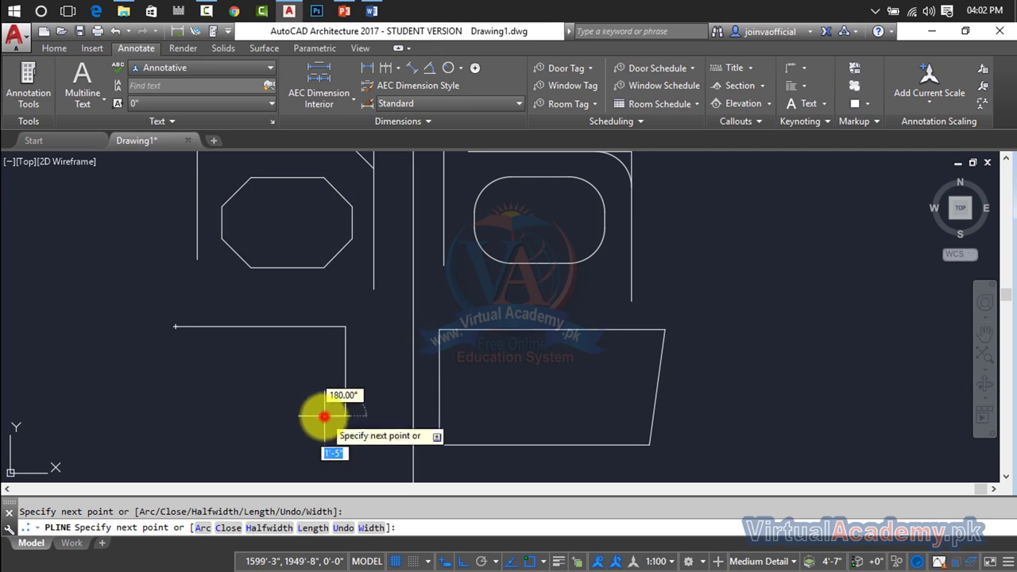
{"action": "left_click", "coordinate": [197, 415]}
{"action": "left_click", "coordinate": [175, 326]}
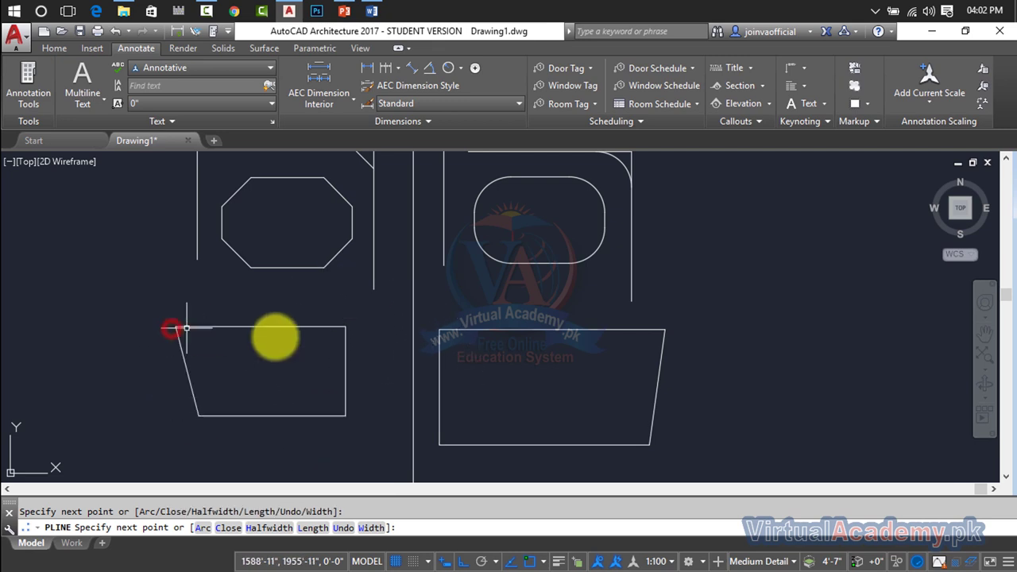
{"action": "key", "text": "Return"}
{"action": "key", "text": "Escape"}
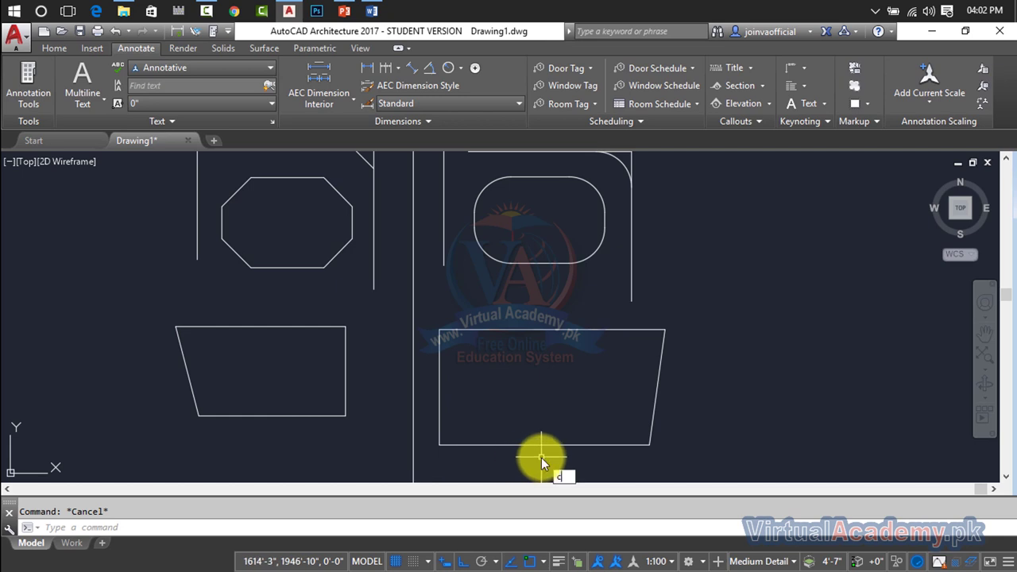
Step: Chamfer all four corners of the left trapezoid in one go using the Polyline option
{"action": "type", "text": "ha"}
{"action": "key", "text": "Return"}
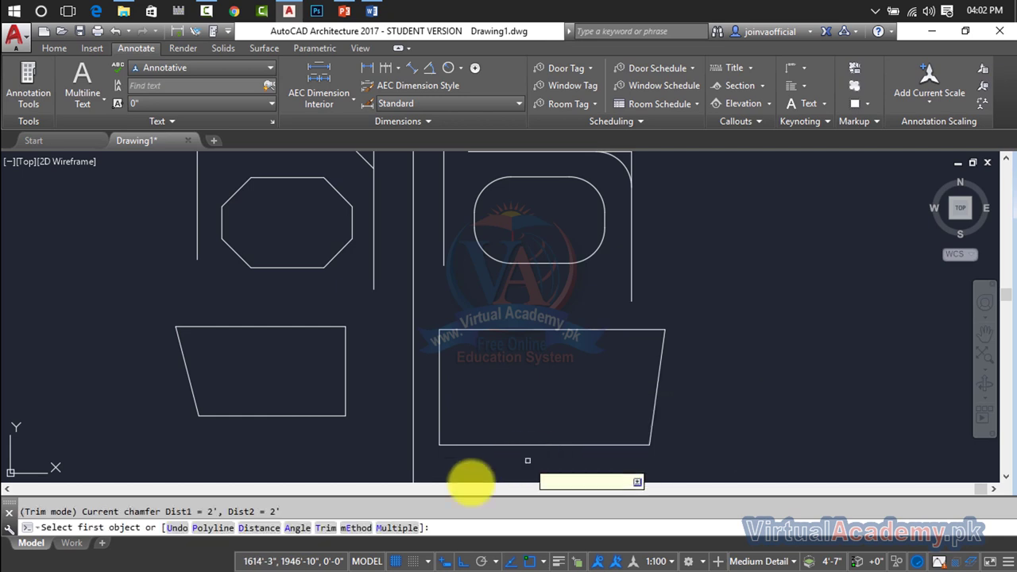
{"action": "left_click", "coordinate": [222, 527]}
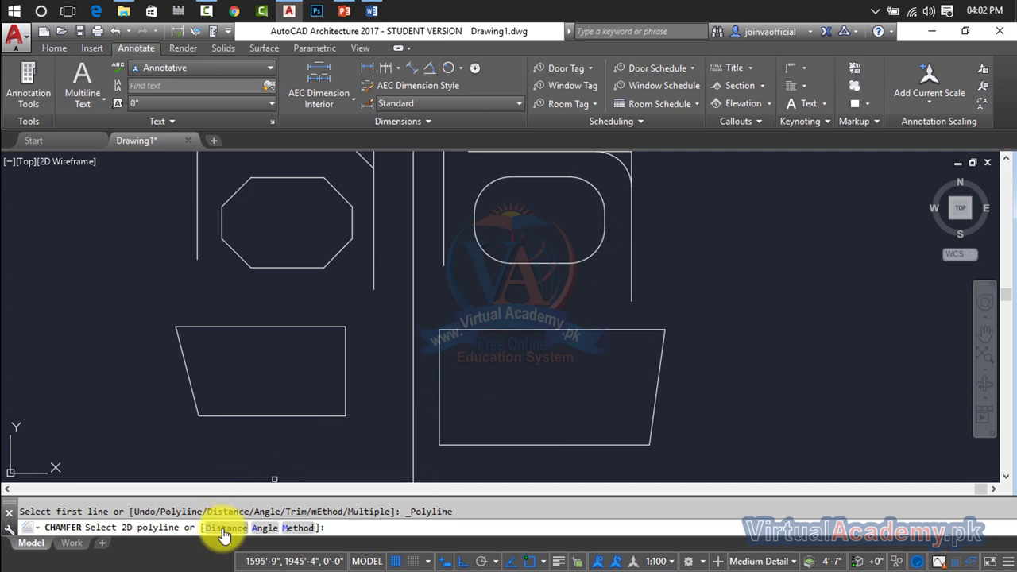
{"action": "left_click", "coordinate": [290, 416]}
{"action": "type", "text": "FILLET"}
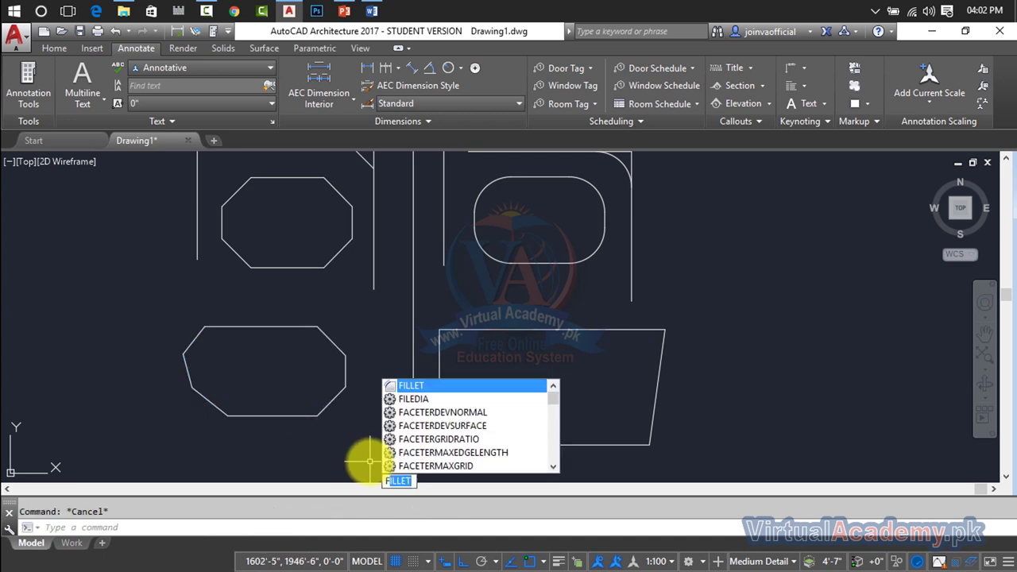
Step: Fillet all four corners of the right trapezoid at once with the Polyline option
{"action": "key", "text": "Return"}
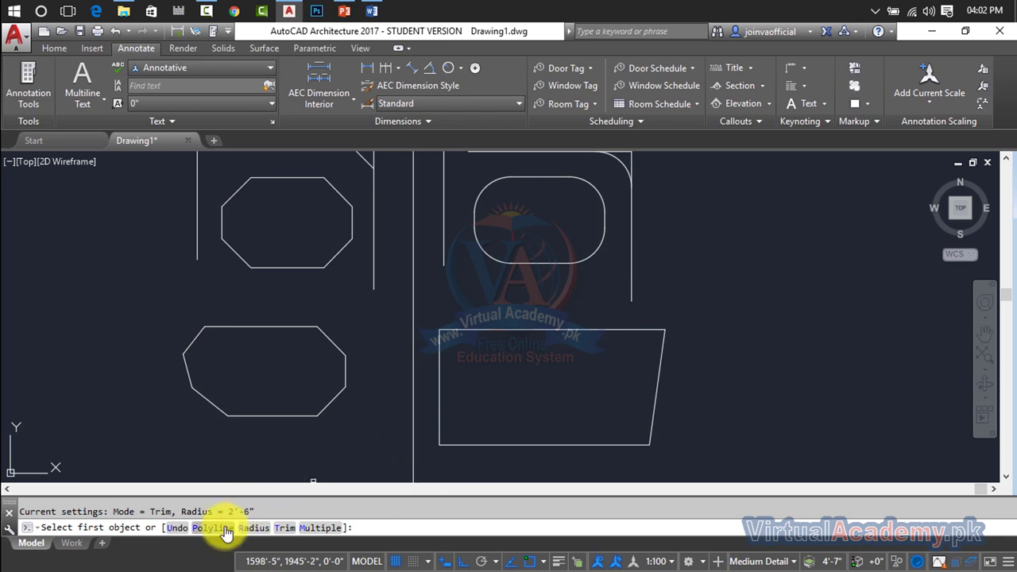
{"action": "left_click", "coordinate": [219, 528]}
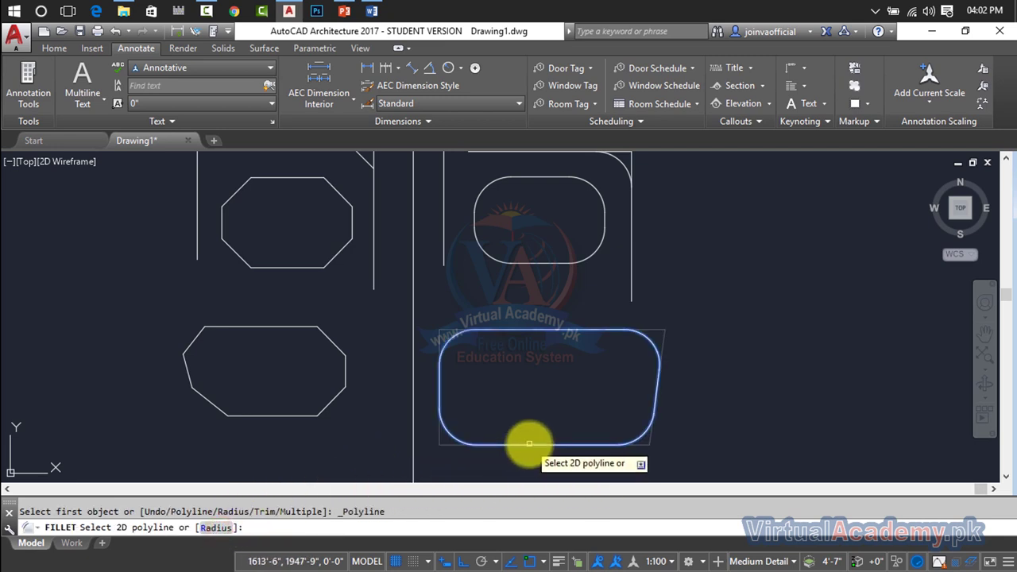
{"action": "left_click", "coordinate": [528, 443]}
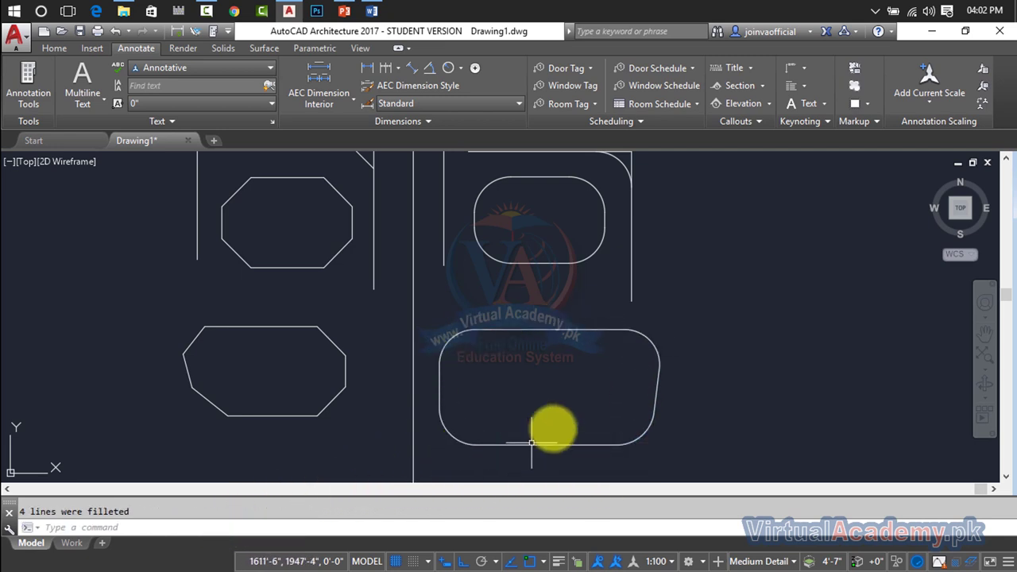
{"action": "scroll", "coordinate": [539, 385], "scroll_direction": "down", "scroll_amount": 3}
{"action": "scroll", "coordinate": [532, 371], "scroll_direction": "up", "scroll_amount": 1}
Step: Start the fillet command and cancel it without changing anything
{"action": "scroll", "coordinate": [527, 358], "scroll_direction": "up", "scroll_amount": 2}
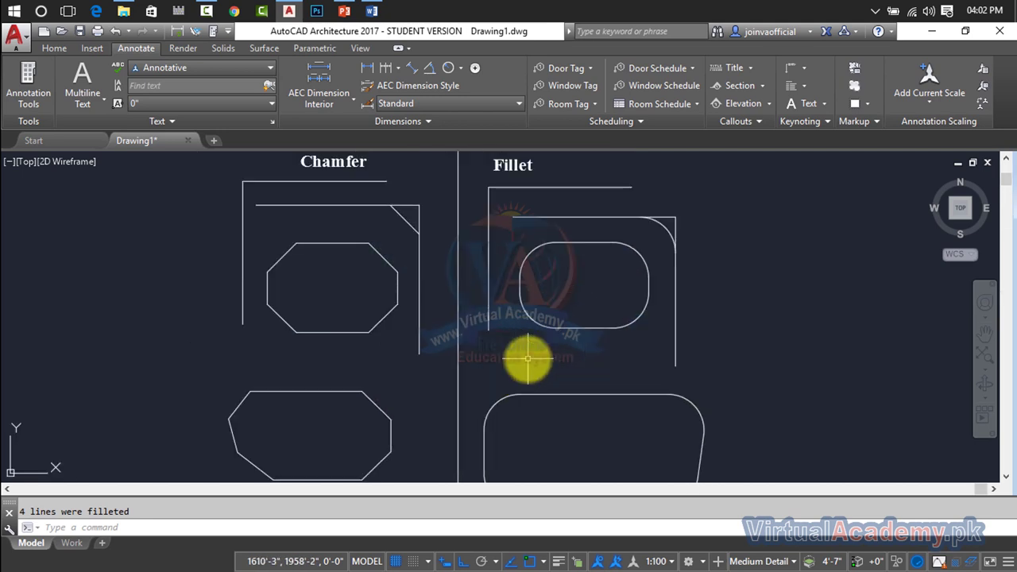
{"action": "type", "text": "f"}
{"action": "key", "text": "Return"}
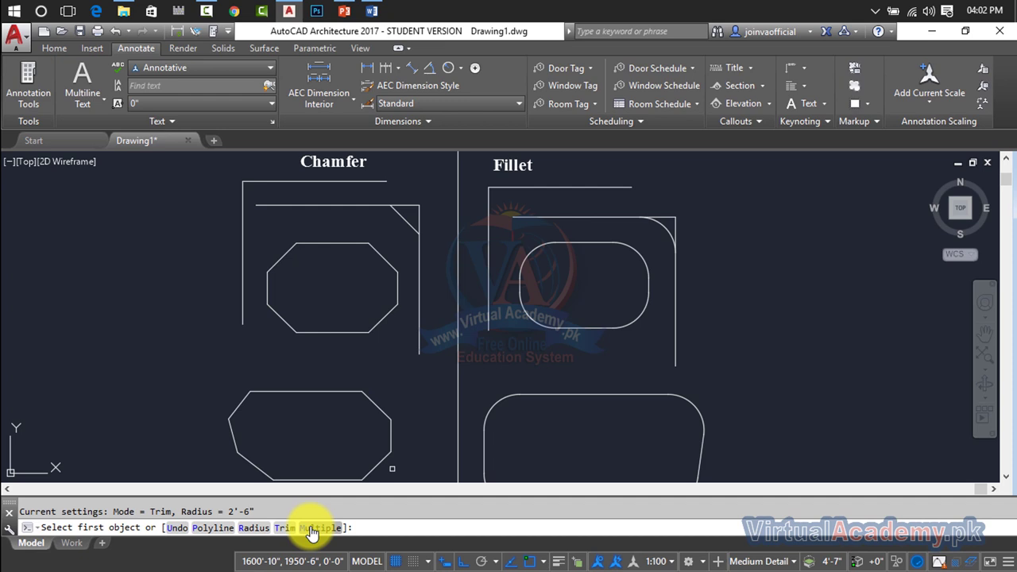
{"action": "key", "text": "Escape"}
{"action": "scroll", "coordinate": [306, 418], "scroll_direction": "down", "scroll_amount": 2}
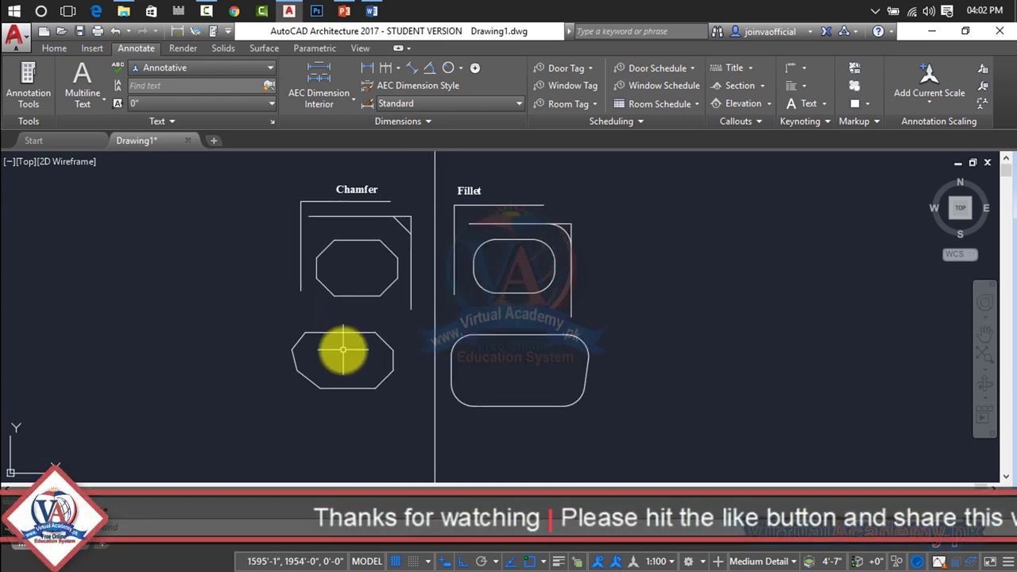
{"action": "scroll", "coordinate": [343, 350], "scroll_direction": "up", "scroll_amount": 2}
{"action": "scroll", "coordinate": [343, 350], "scroll_direction": "up", "scroll_amount": 1}
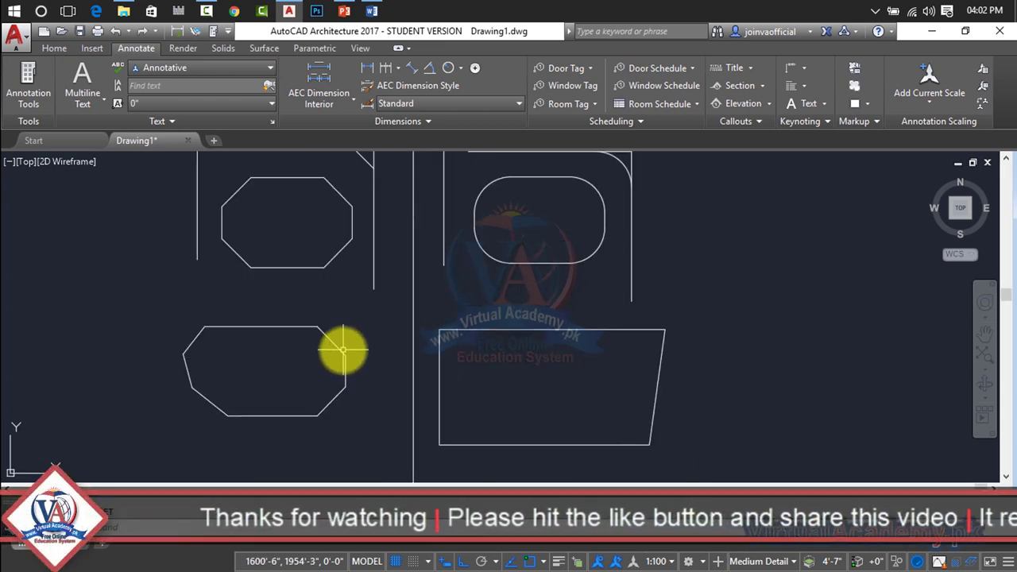
Step: Undo the polyline chamfer and fillet so both trapezoids have sharp corners again
{"action": "key", "text": "ctrl+z"}
{"action": "scroll", "coordinate": [352, 344], "scroll_direction": "up", "scroll_amount": 2}
{"action": "type", "text": "c"}
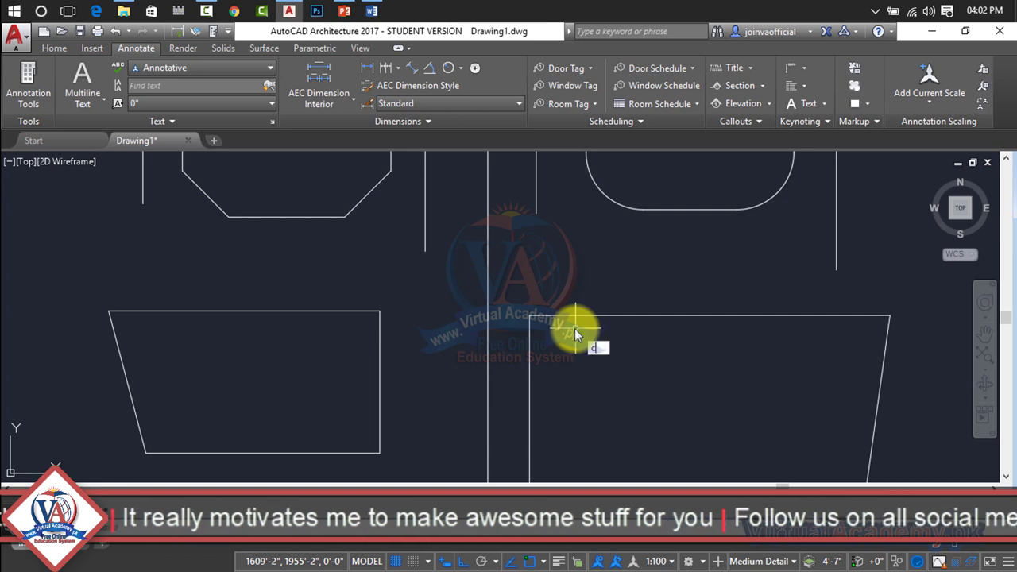
{"action": "type", "text": "ha"}
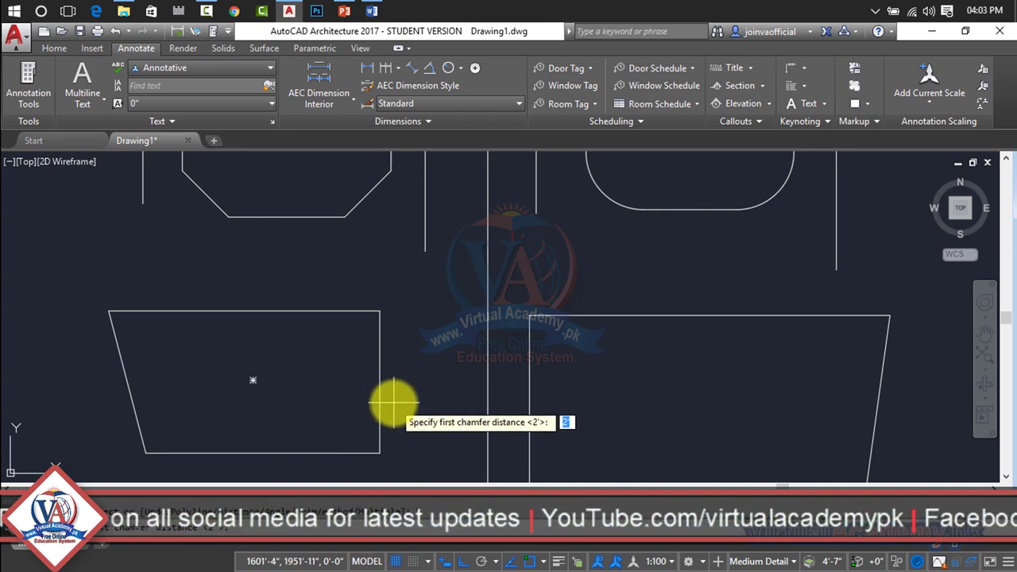
Step: Set both chamfer distances to 1' and bevel the trapezoid's top-right corner
{"action": "key", "text": "Return"}
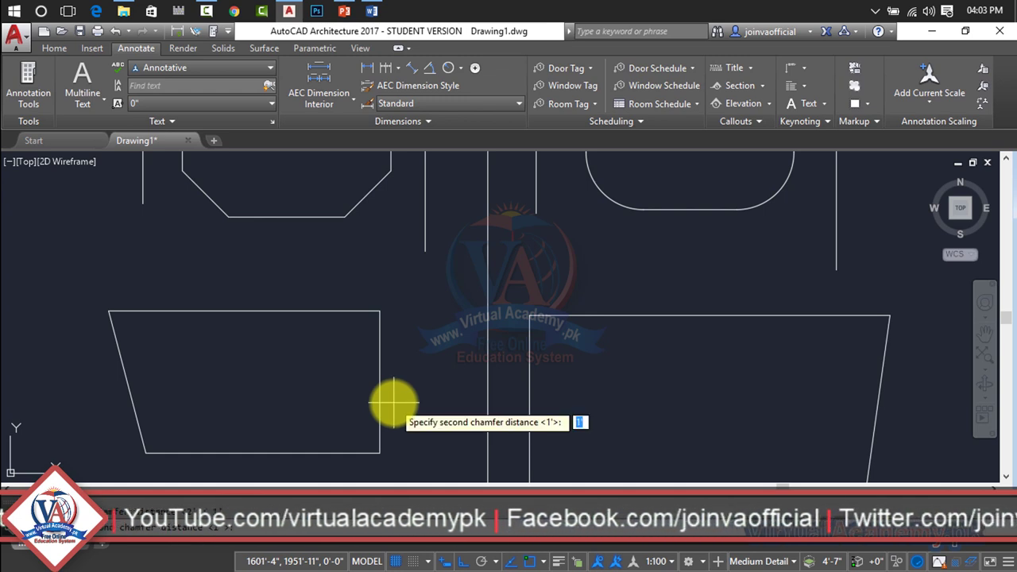
{"action": "key", "text": "Return"}
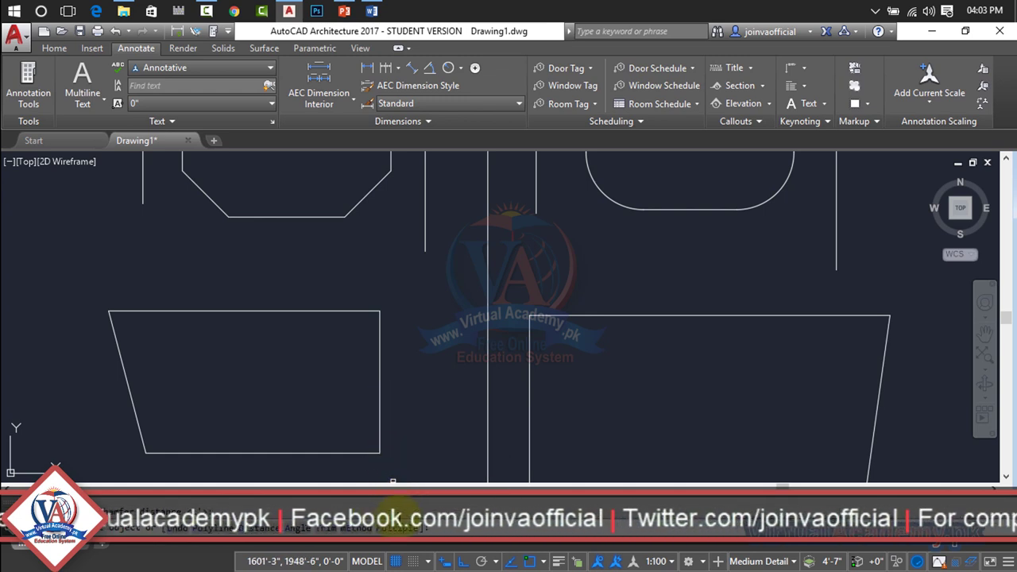
{"action": "scroll", "coordinate": [417, 381], "scroll_direction": "down", "scroll_amount": 5}
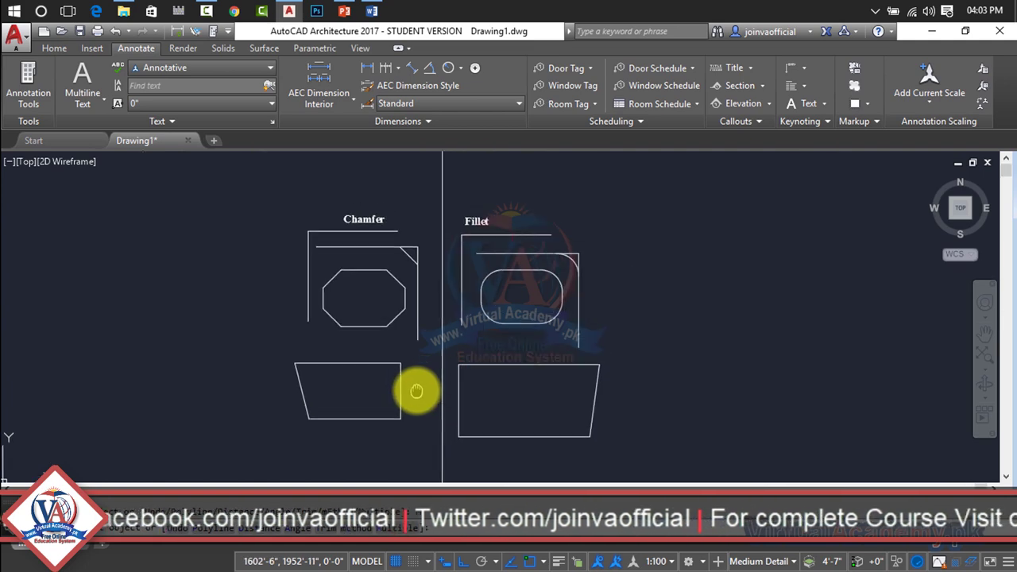
{"action": "scroll", "coordinate": [393, 378], "scroll_direction": "up", "scroll_amount": 2}
{"action": "scroll", "coordinate": [393, 379], "scroll_direction": "up", "scroll_amount": 2}
{"action": "left_click", "coordinate": [406, 363]}
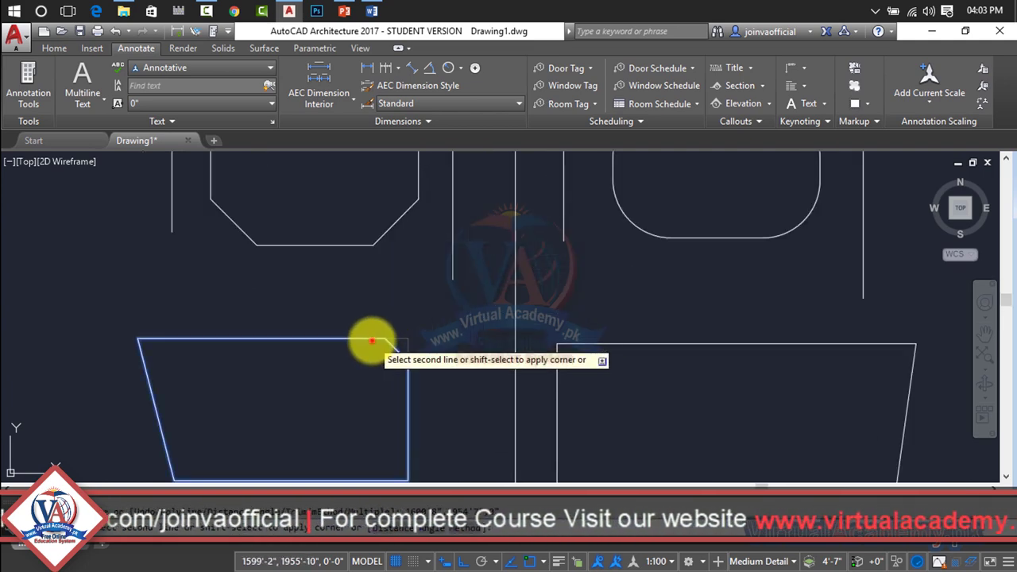
{"action": "left_click", "coordinate": [371, 340]}
Step: Chamfer the remaining bottom-right, bottom-left and top-left corners at 1'
{"action": "middle_click_drag", "start_coordinate": [354, 445], "coordinate": [447, 386]}
{"action": "key", "text": "Return"}
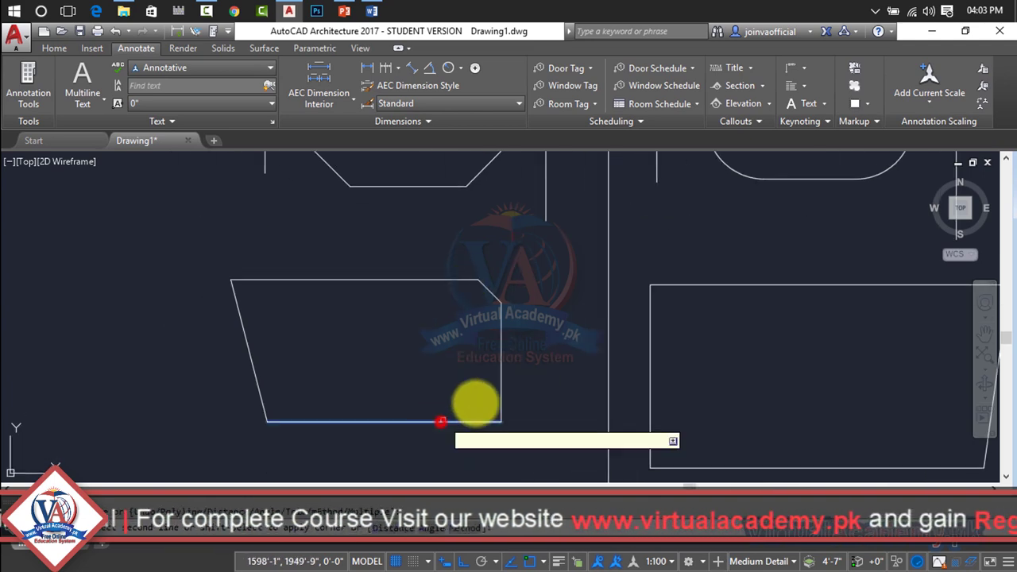
{"action": "left_click", "coordinate": [441, 421]}
{"action": "left_click", "coordinate": [501, 386]}
{"action": "key", "text": "Return"}
{"action": "left_click", "coordinate": [354, 421]}
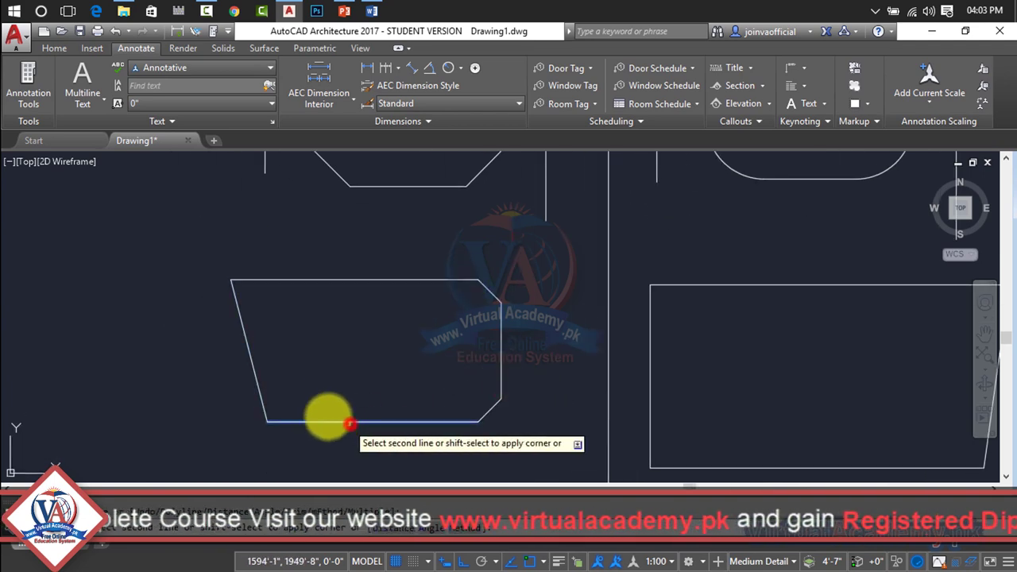
{"action": "left_click", "coordinate": [256, 379]}
{"action": "key", "text": "Return"}
{"action": "left_click", "coordinate": [239, 302]}
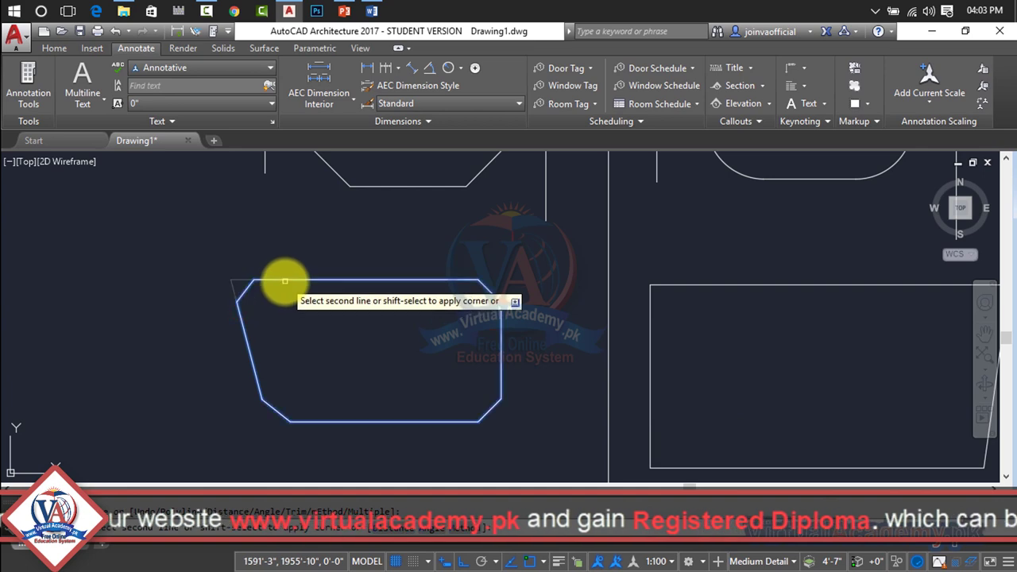
{"action": "left_click", "coordinate": [285, 280]}
Step: Redo the other octagon's bottom-left, bottom-right, top-right and top-left chamfers smaller
{"action": "key", "text": "Return"}
{"action": "middle_click_drag", "start_coordinate": [366, 175], "coordinate": [373, 397]}
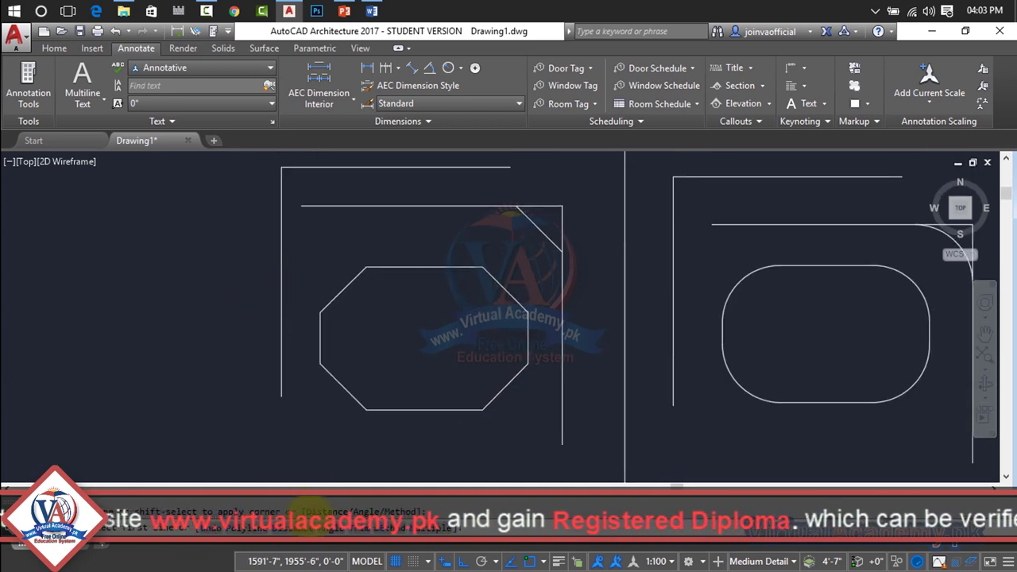
{"action": "left_click", "coordinate": [385, 411]}
{"action": "left_click", "coordinate": [318, 351]}
{"action": "key", "text": "Return"}
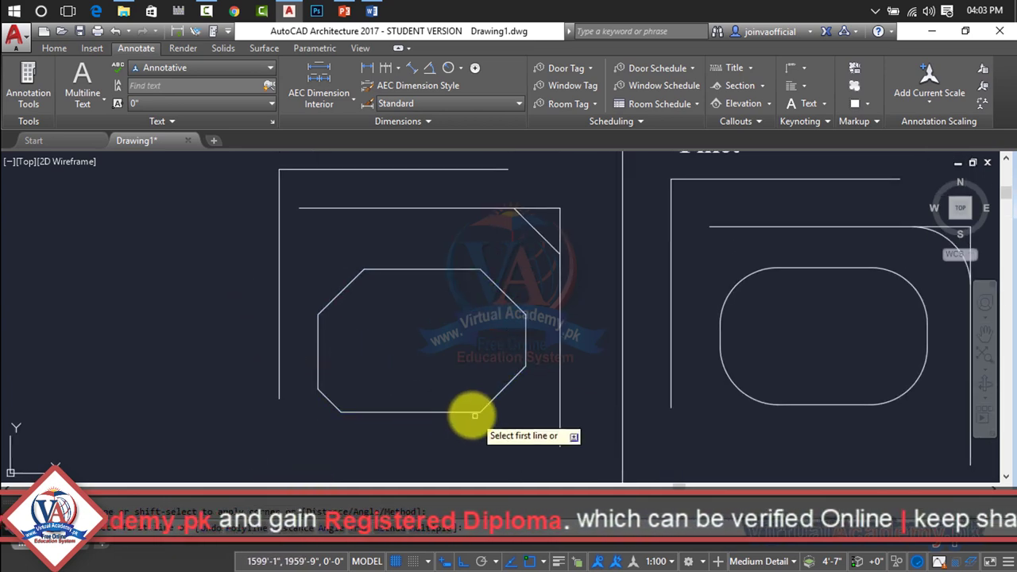
{"action": "left_click", "coordinate": [465, 412]}
{"action": "left_click", "coordinate": [526, 346]}
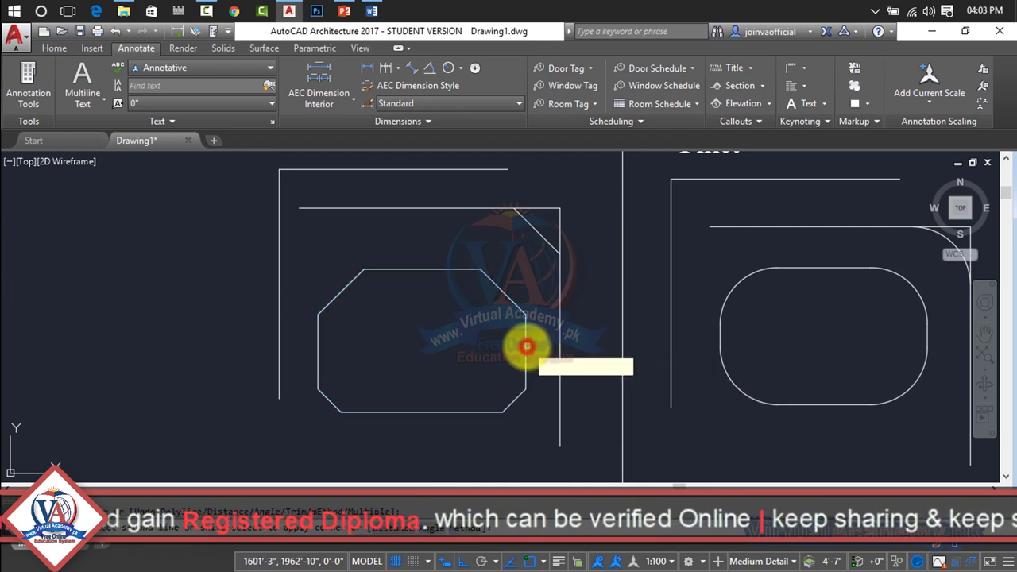
{"action": "key", "text": "Return"}
{"action": "left_click", "coordinate": [524, 327]}
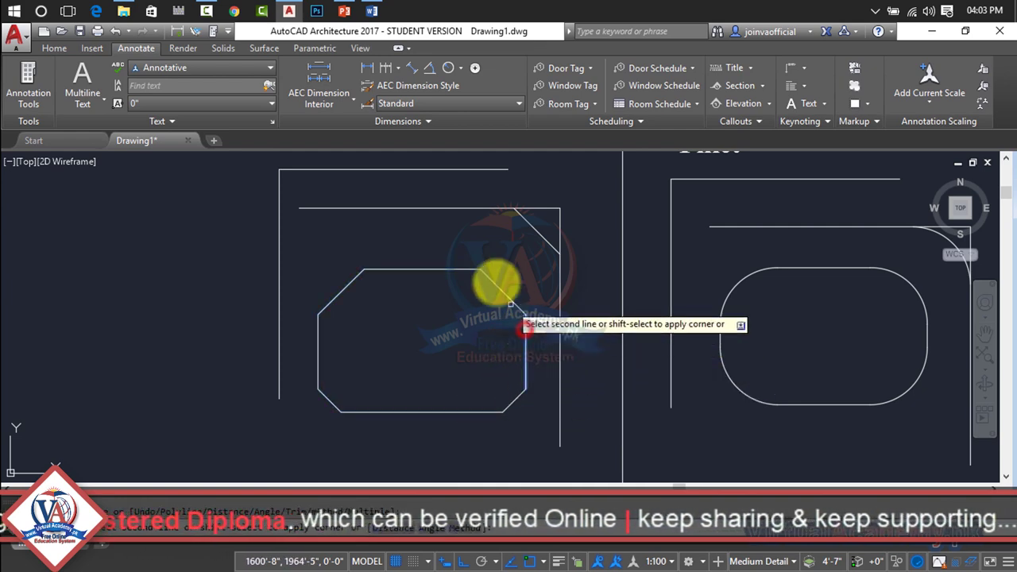
{"action": "left_click", "coordinate": [472, 270]}
{"action": "key", "text": "Return"}
{"action": "left_click", "coordinate": [318, 329]}
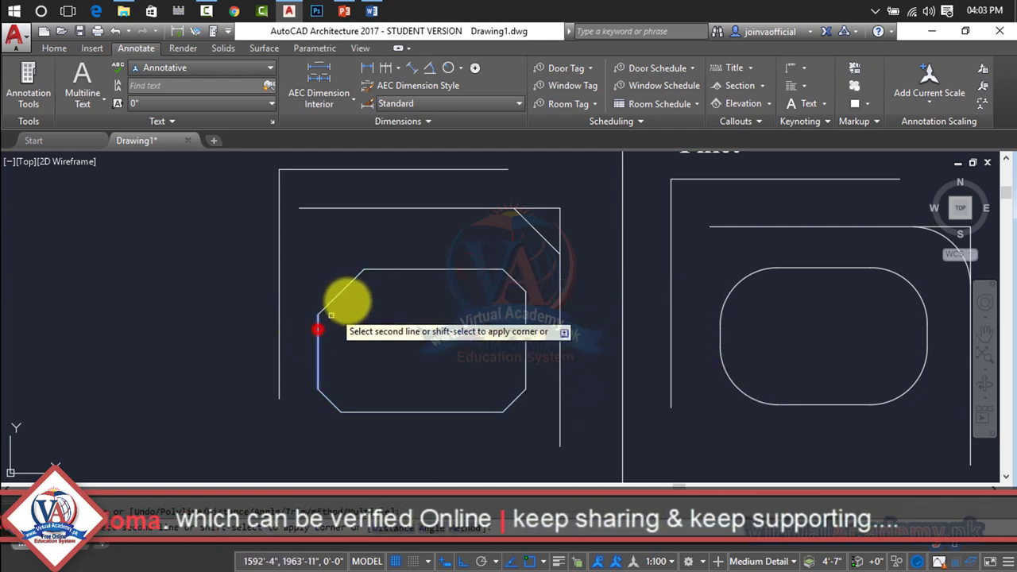
{"action": "left_click", "coordinate": [382, 270]}
Step: Chamfer the corners of the inner and outer L-shaped line pairs
{"action": "key", "text": "Return"}
{"action": "middle_click_drag", "start_coordinate": [420, 294], "coordinate": [374, 447]}
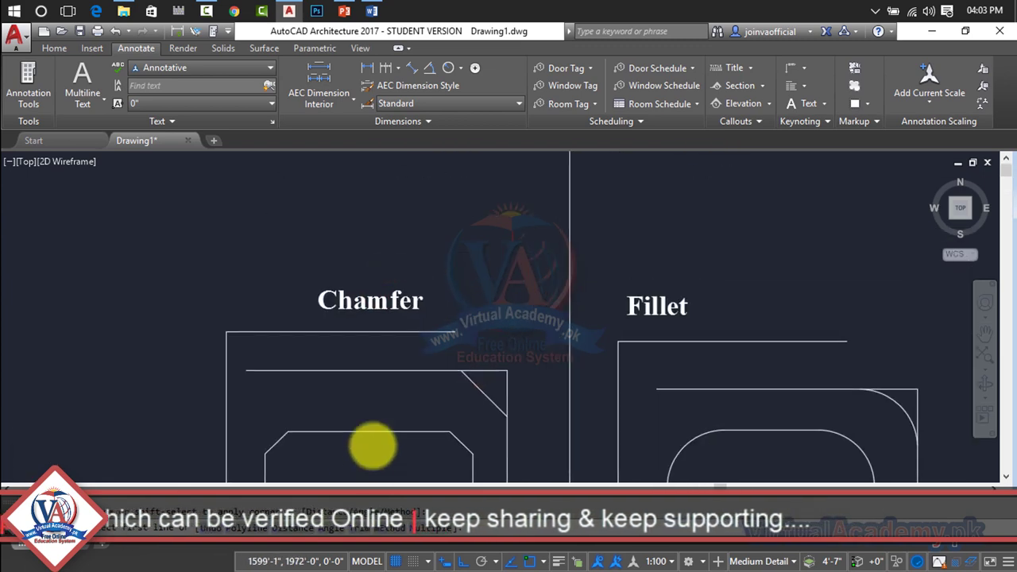
{"action": "left_click", "coordinate": [399, 372]}
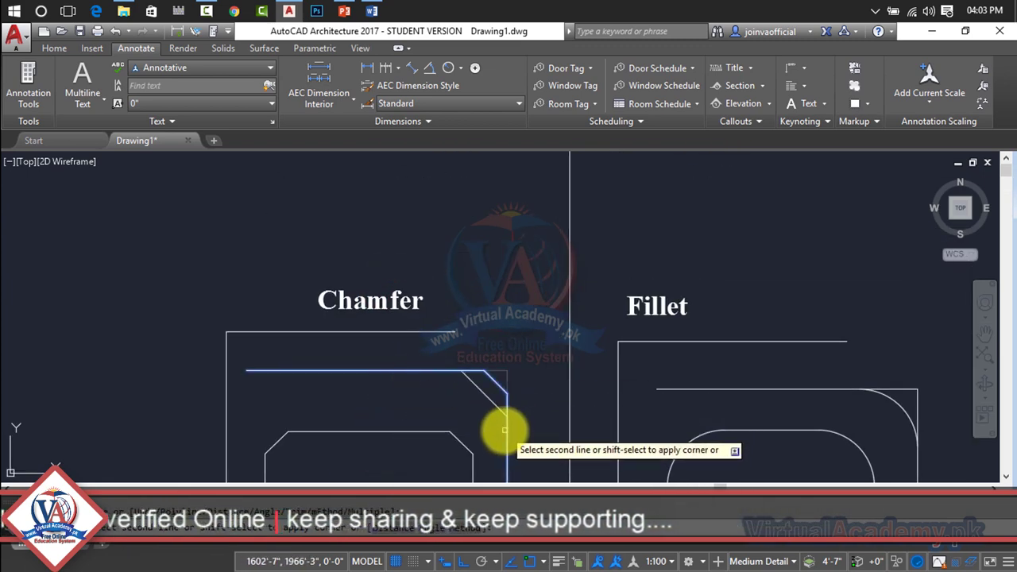
{"action": "left_click", "coordinate": [505, 430]}
{"action": "left_click", "coordinate": [404, 332]}
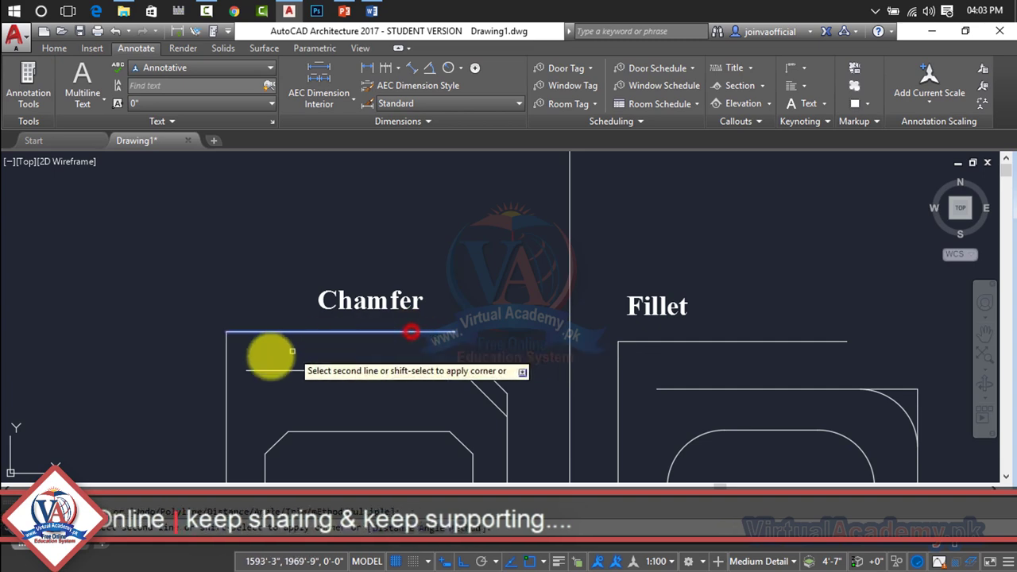
{"action": "left_click", "coordinate": [229, 367]}
{"action": "scroll", "coordinate": [437, 278], "scroll_direction": "down", "scroll_amount": 6}
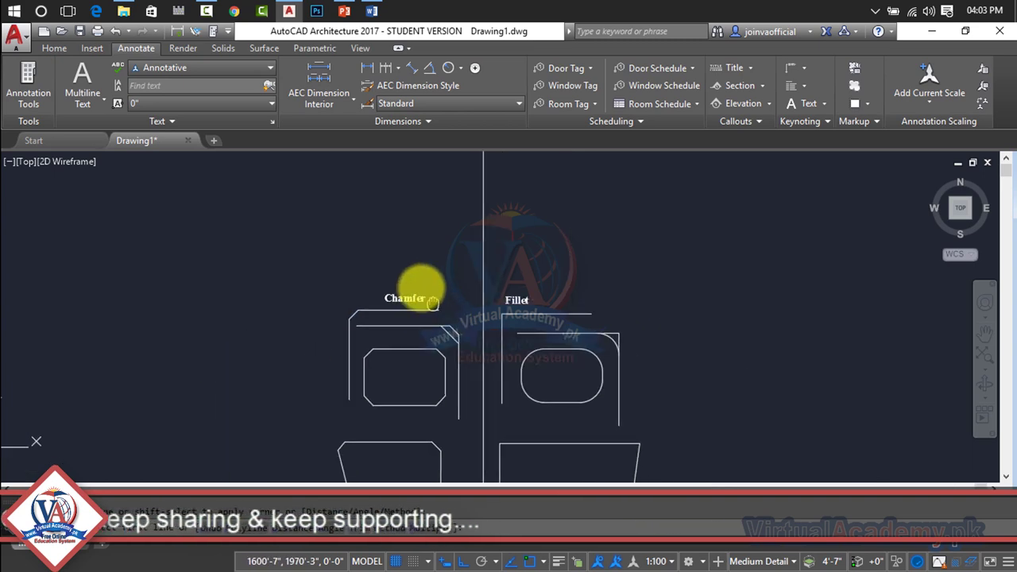
{"action": "scroll", "coordinate": [409, 262], "scroll_direction": "up", "scroll_amount": 3}
Step: Set up Fillet in Multiple mode with a 30' radius
{"action": "middle_click_drag", "start_coordinate": [503, 299], "coordinate": [425, 256]}
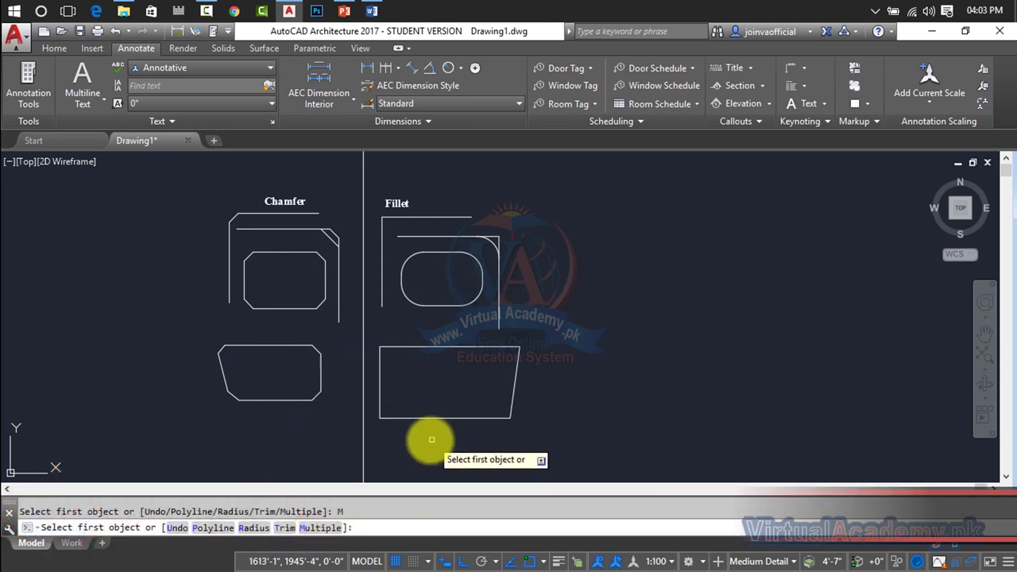
{"action": "left_click", "coordinate": [258, 525]}
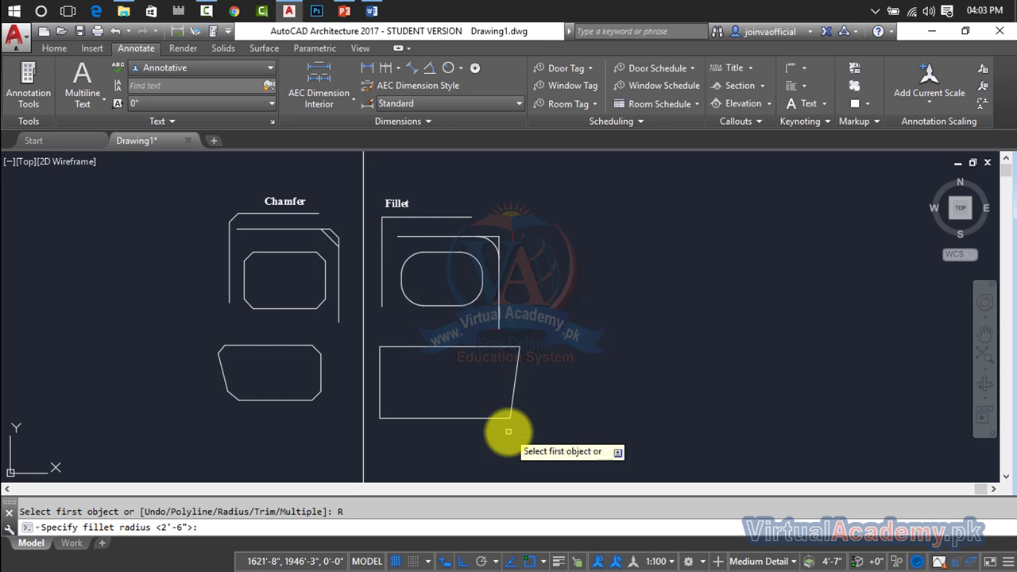
{"action": "type", "text": "30'"}
{"action": "key", "text": "Escape"}
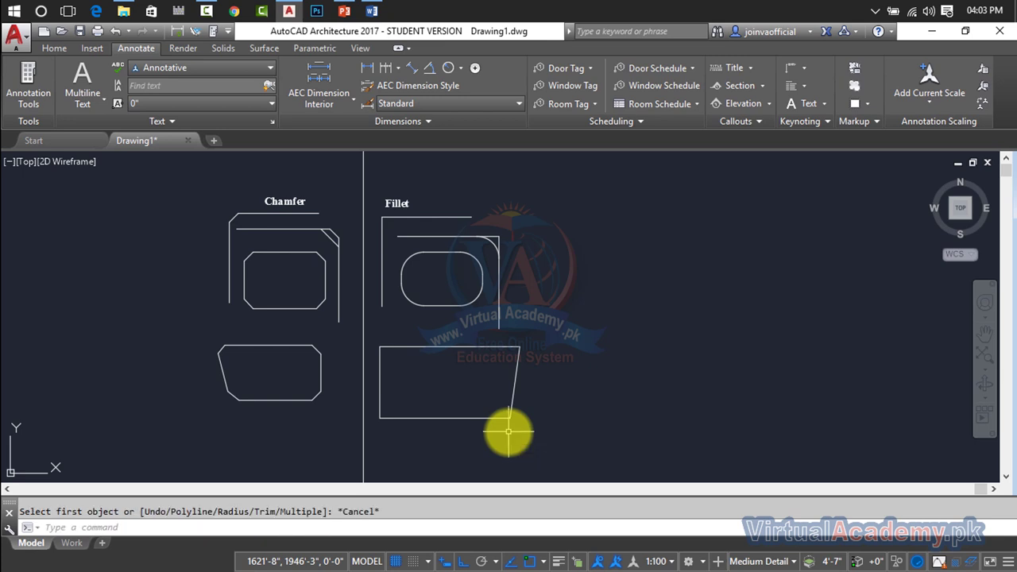
{"action": "type", "text": "f"}
{"action": "key", "text": "Return"}
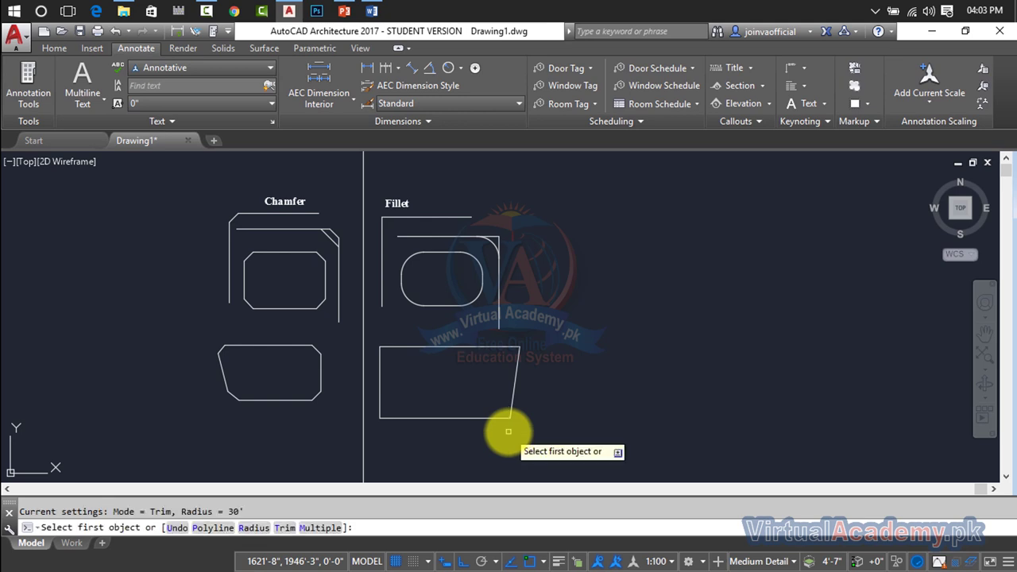
{"action": "left_click", "coordinate": [308, 528]}
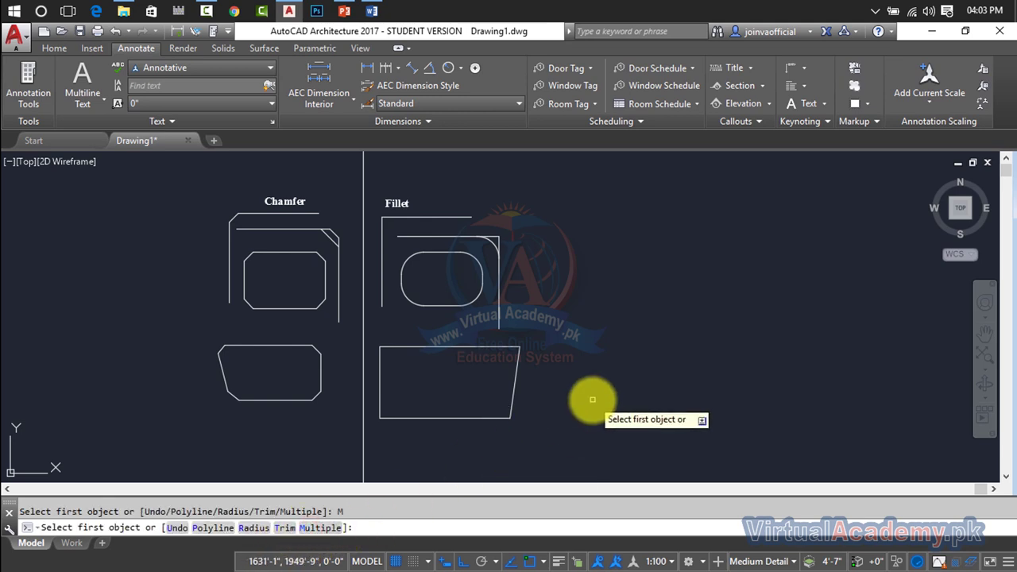
{"action": "type", "text": "r"}
{"action": "key", "text": "Return"}
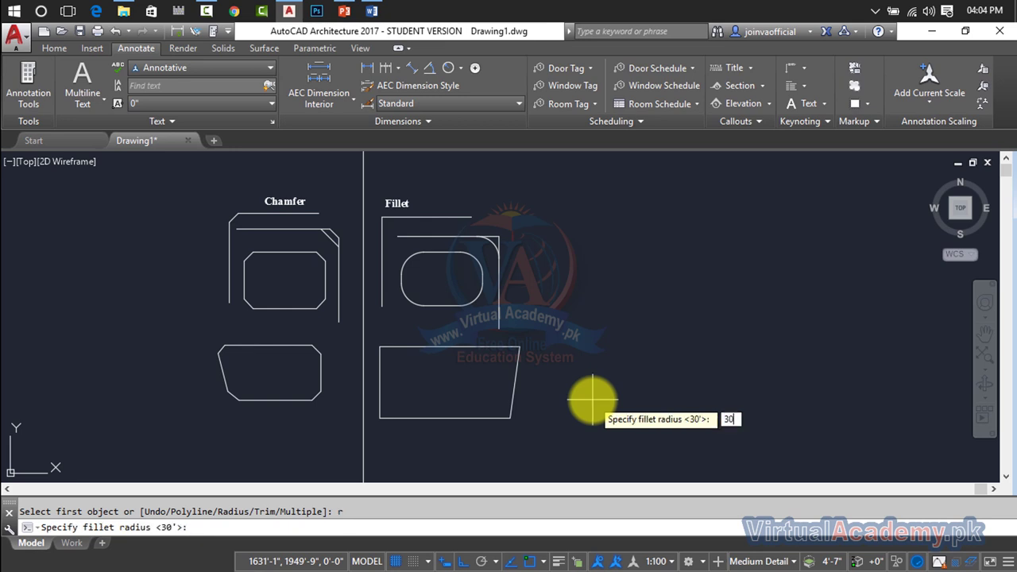
{"action": "key", "text": "Return"}
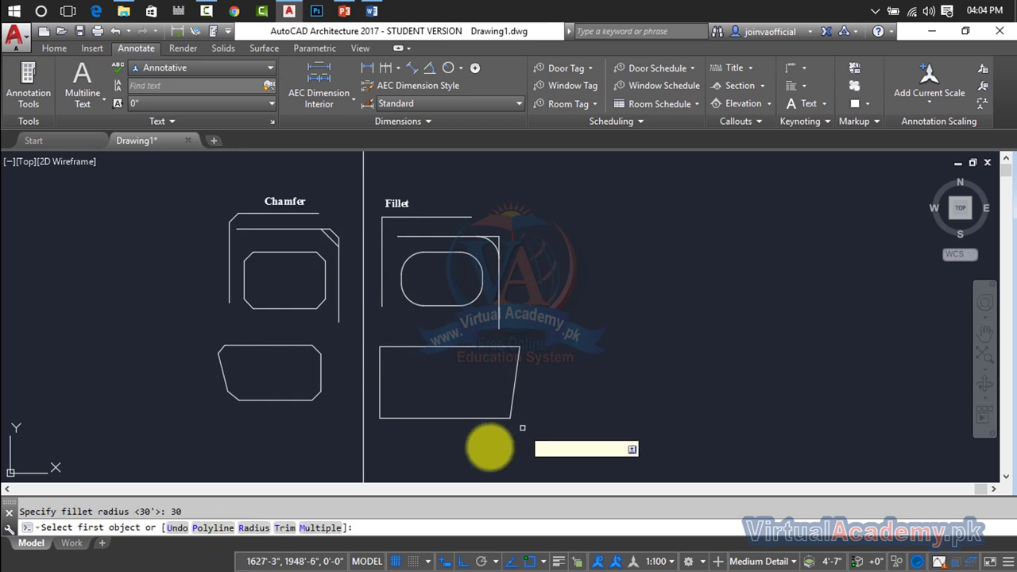
{"action": "left_click", "coordinate": [321, 528]}
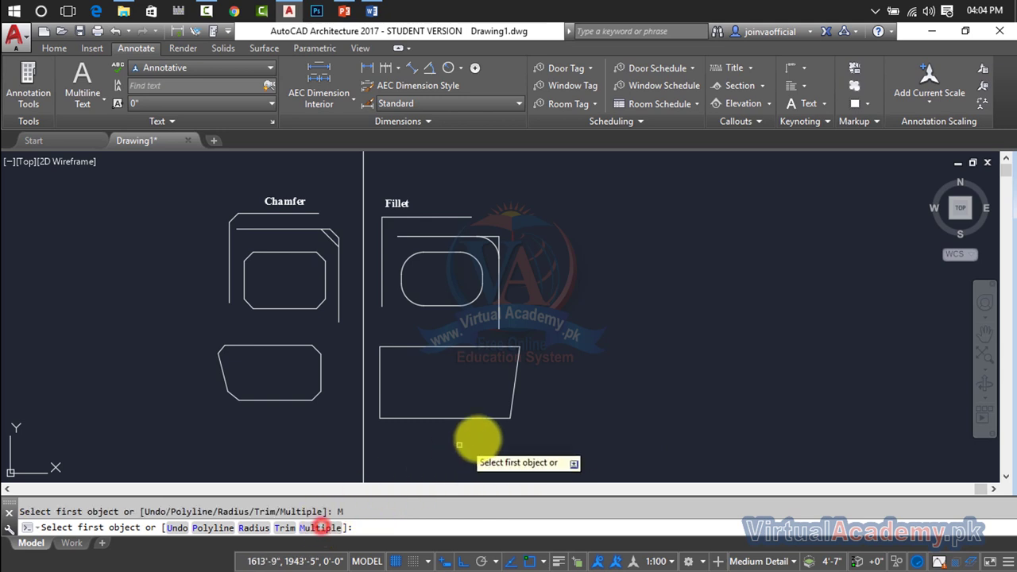
Step: Round the lower trapezoid's bottom-right, bottom-left, top-left and top-right corners
{"action": "left_click", "coordinate": [494, 415]}
{"action": "left_click", "coordinate": [511, 397]}
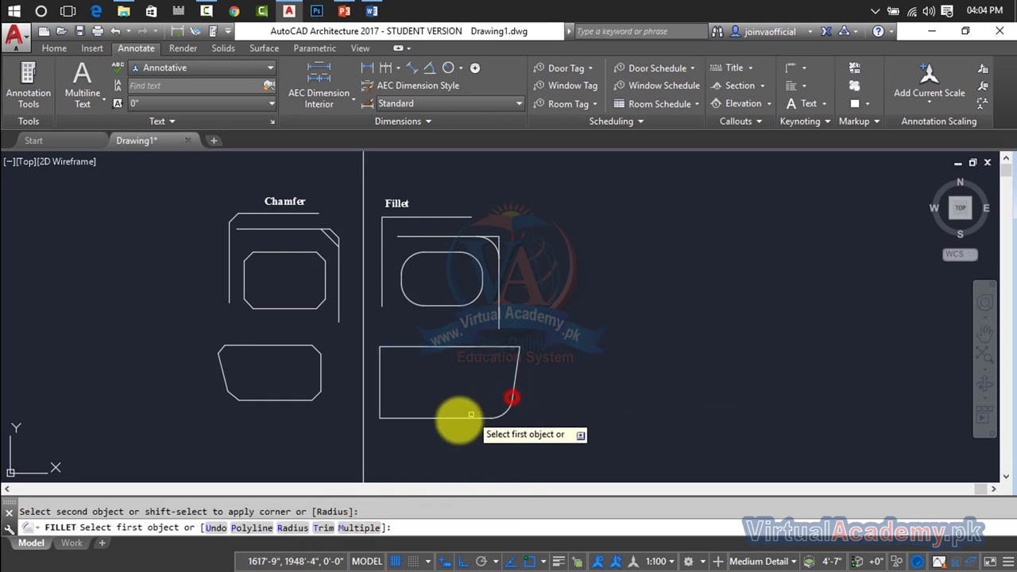
{"action": "left_click", "coordinate": [429, 417]}
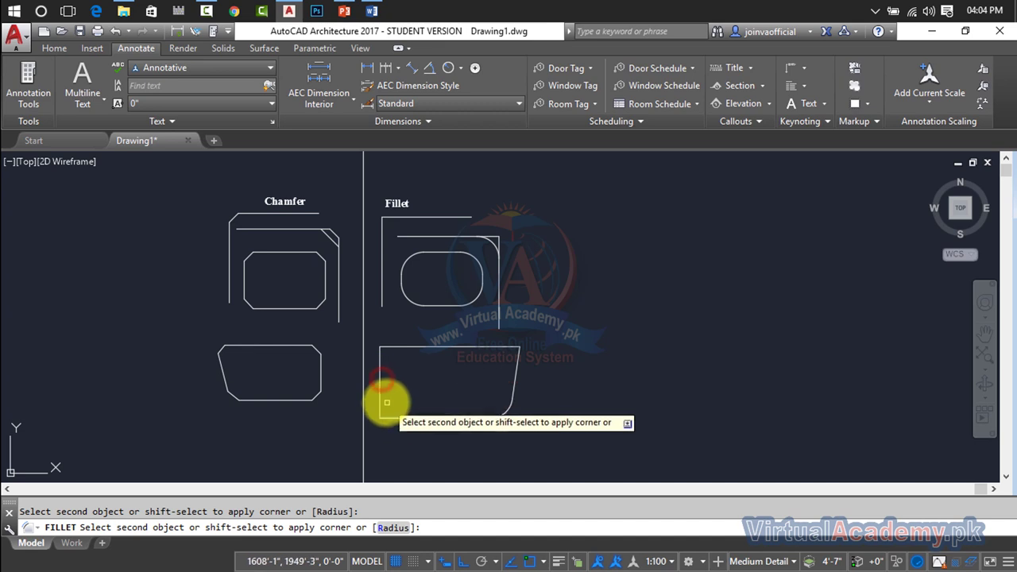
{"action": "left_click", "coordinate": [380, 389]}
{"action": "scroll", "coordinate": [379, 389], "scroll_direction": "up", "scroll_amount": 2}
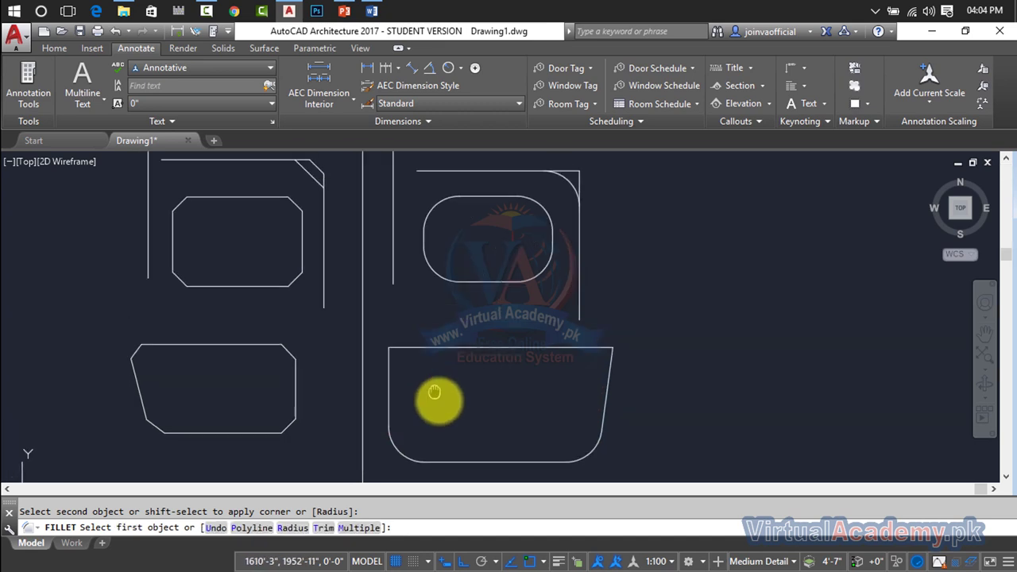
{"action": "left_click", "coordinate": [395, 381]}
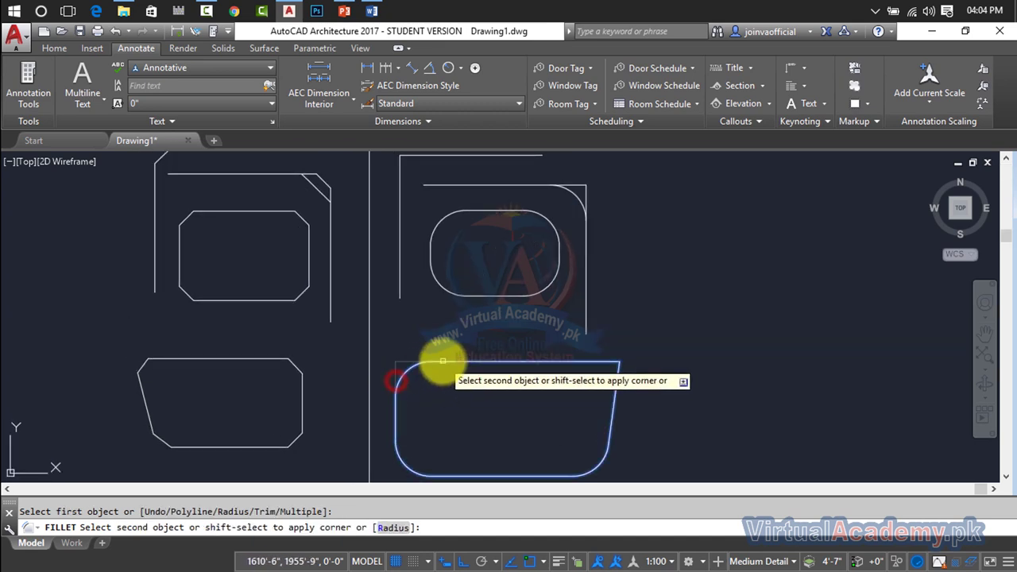
{"action": "left_click", "coordinate": [442, 360]}
{"action": "left_click", "coordinate": [612, 391]}
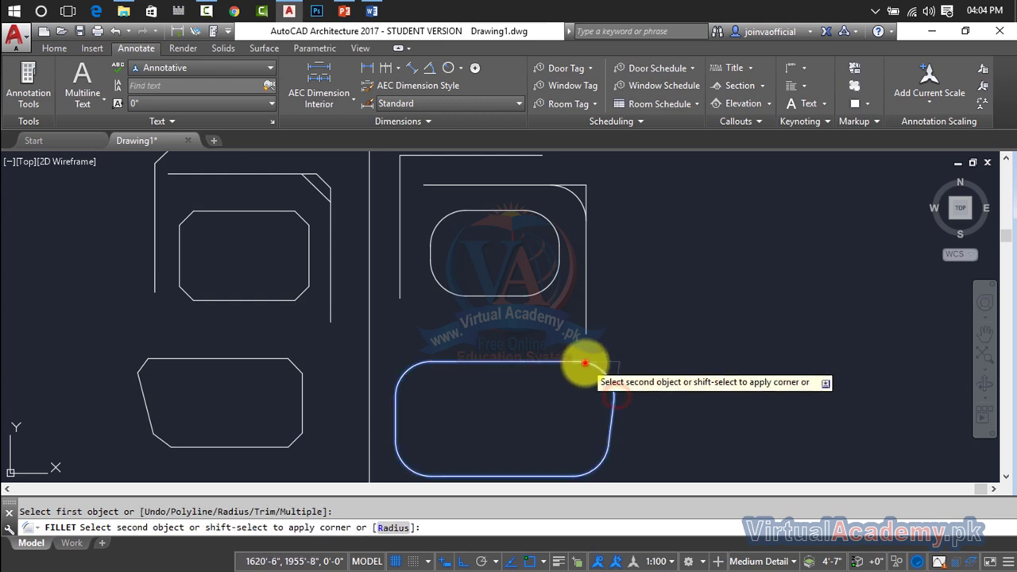
{"action": "left_click", "coordinate": [585, 363]}
{"action": "key", "text": "Escape"}
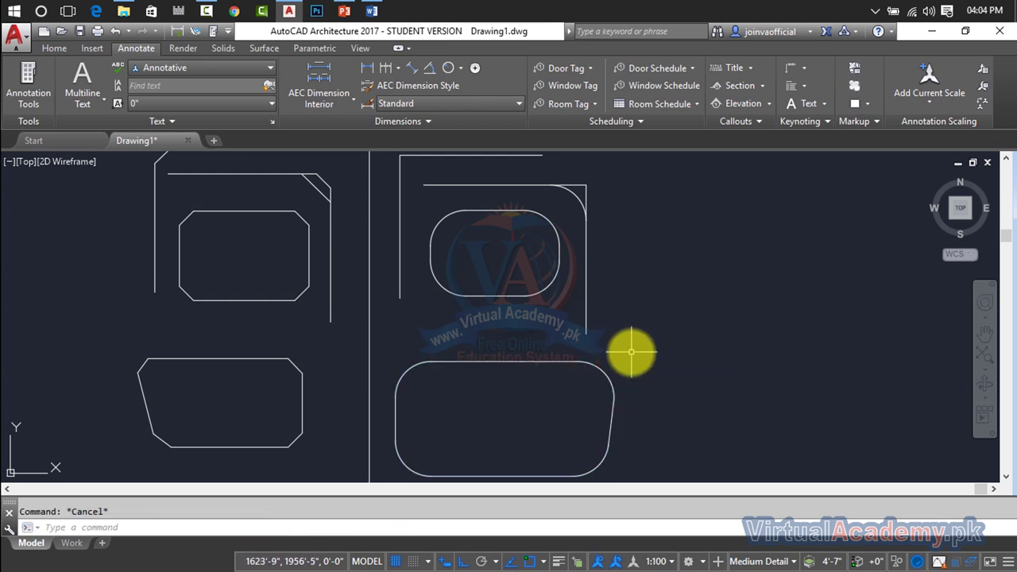
{"action": "scroll", "coordinate": [631, 350], "scroll_direction": "down", "scroll_amount": 4}
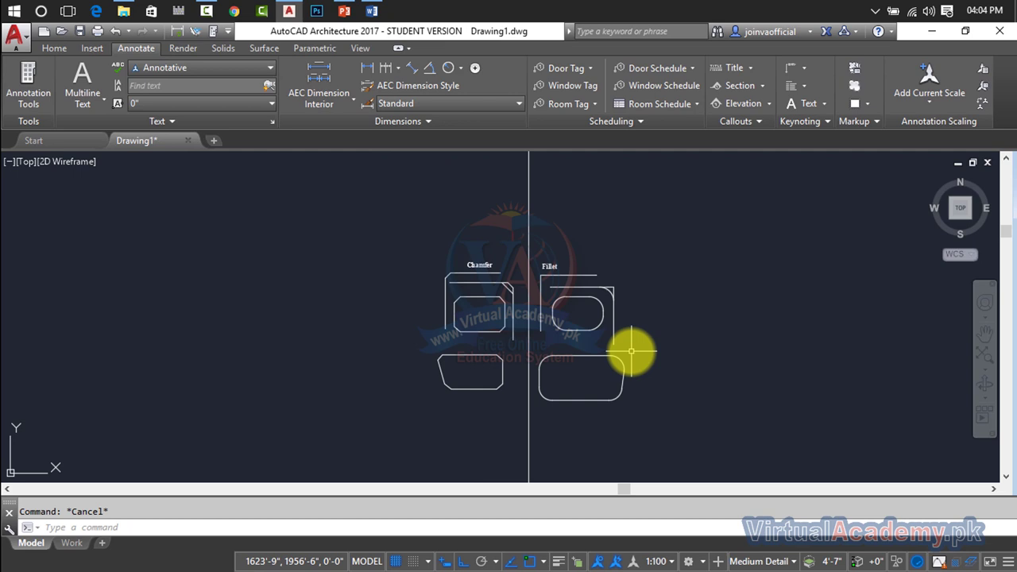
{"action": "scroll", "coordinate": [582, 307], "scroll_direction": "up", "scroll_amount": 4}
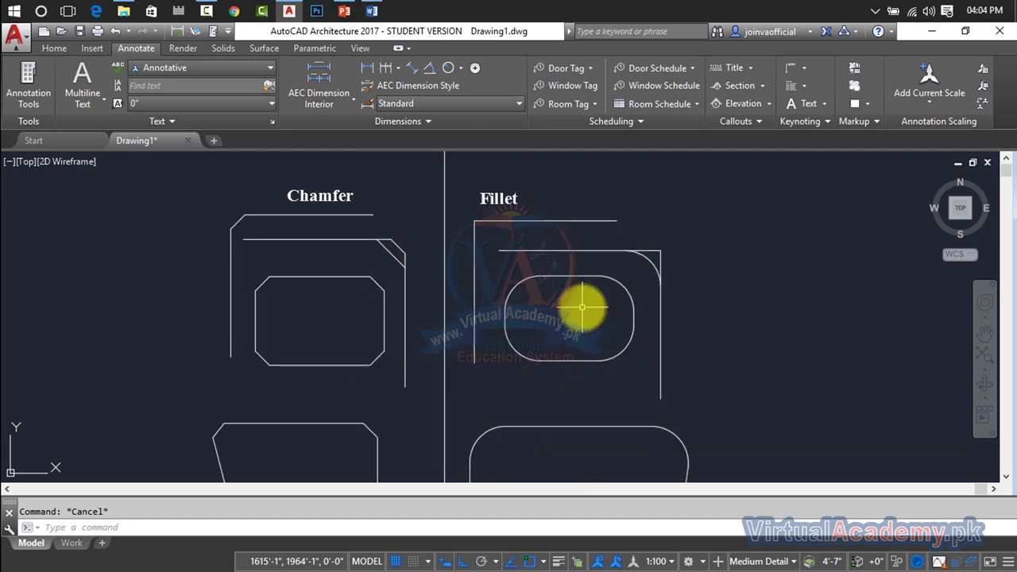